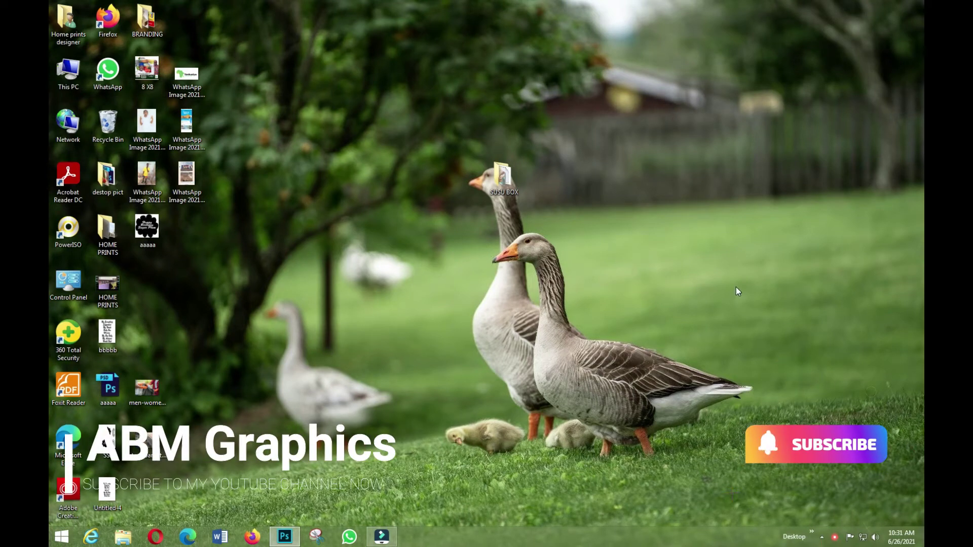
- Refresh the desktop repeatedly from its right-click menu
right_click(635, 207)
click(670, 235)
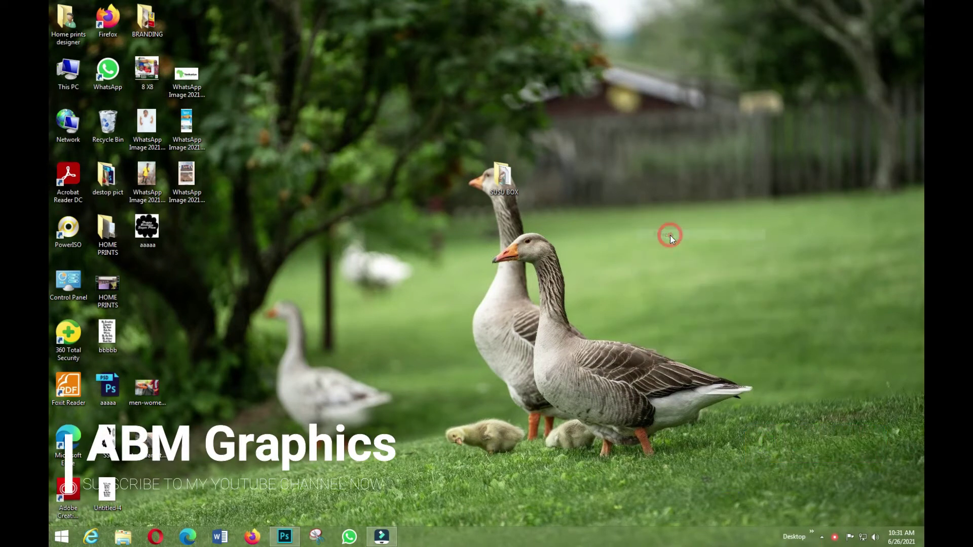
right_click(670, 234)
click(706, 266)
right_click(671, 222)
click(698, 249)
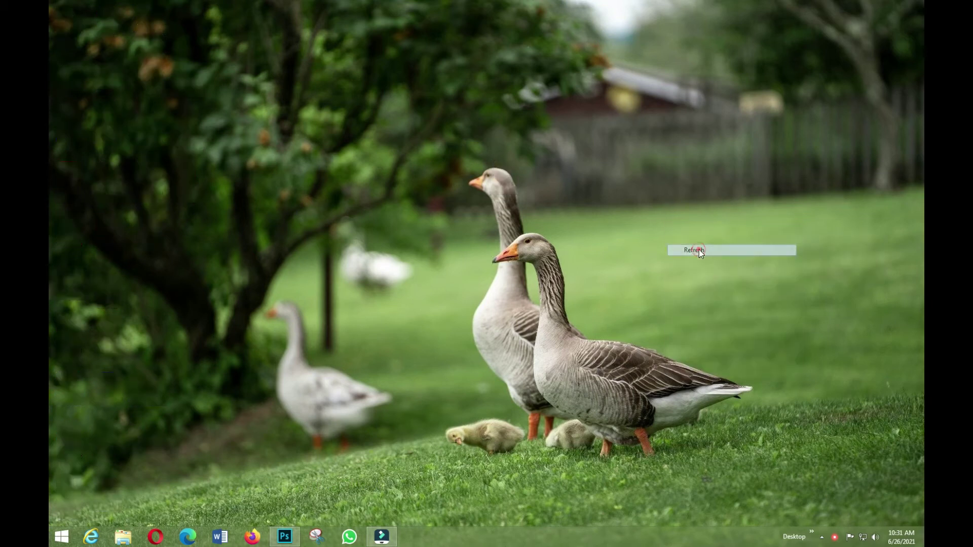
right_click(636, 194)
click(676, 224)
right_click(650, 197)
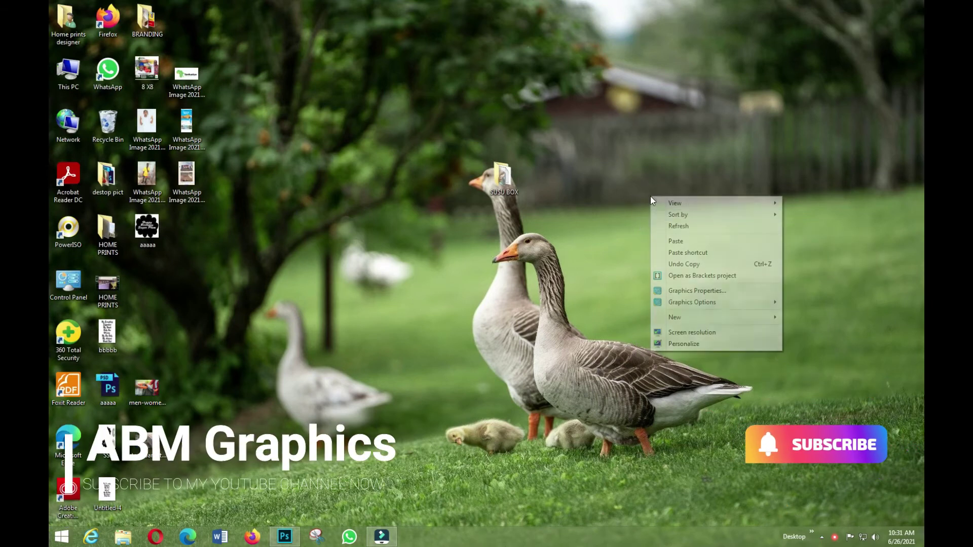
click(684, 226)
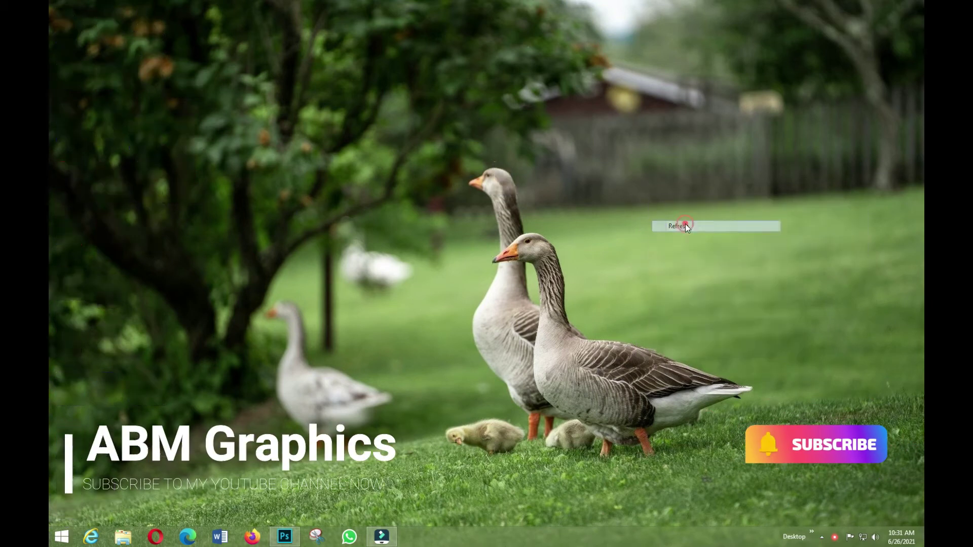
right_click(588, 187)
click(628, 214)
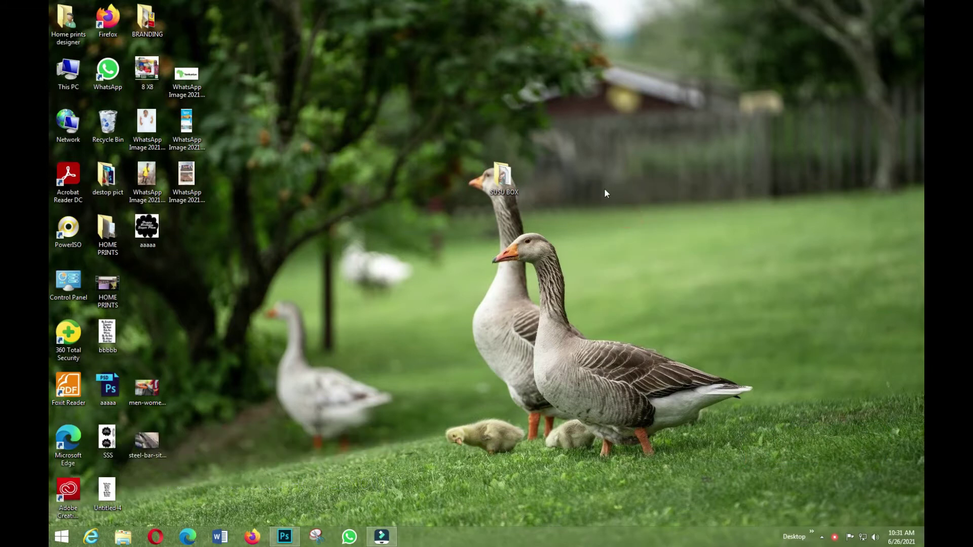
right_click(604, 188)
click(628, 217)
right_click(607, 171)
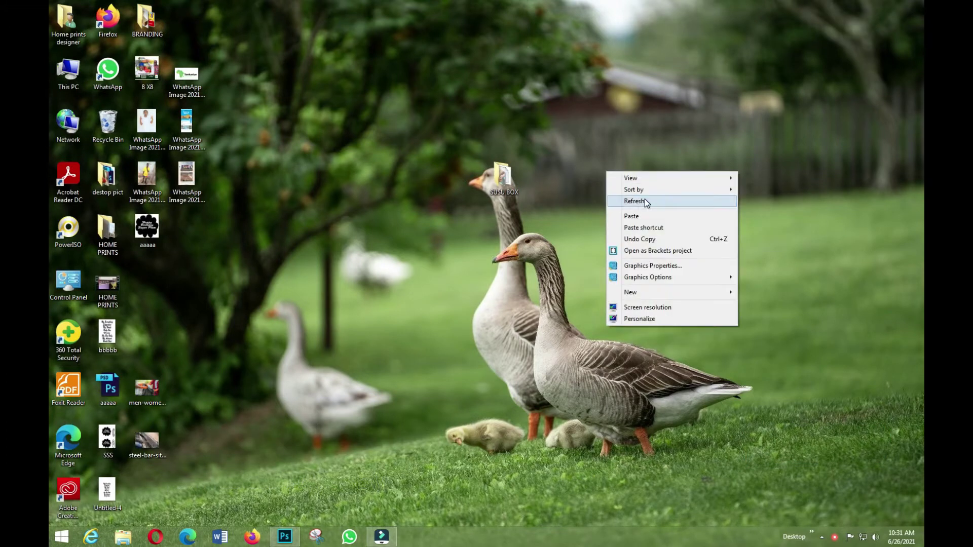
click(645, 201)
right_click(591, 182)
click(649, 214)
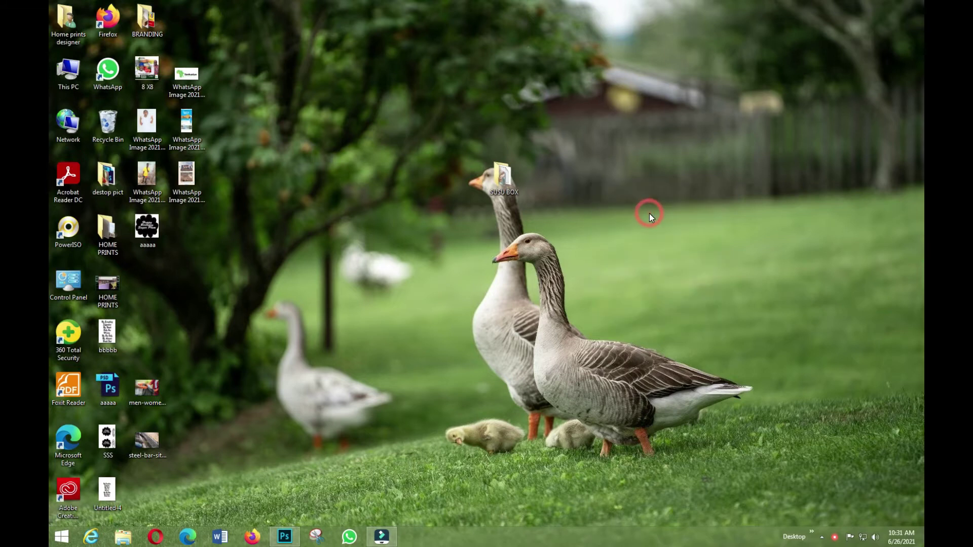
right_click(628, 190)
click(651, 222)
- Open the SUSU BOX folder and preview the hands-and-tree shutterstock photo
double_click(503, 179)
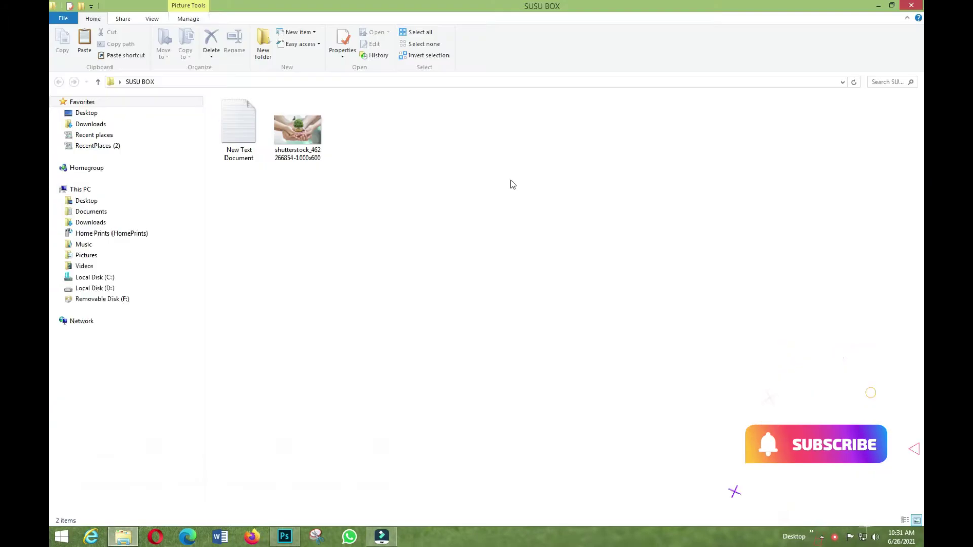
double_click(298, 142)
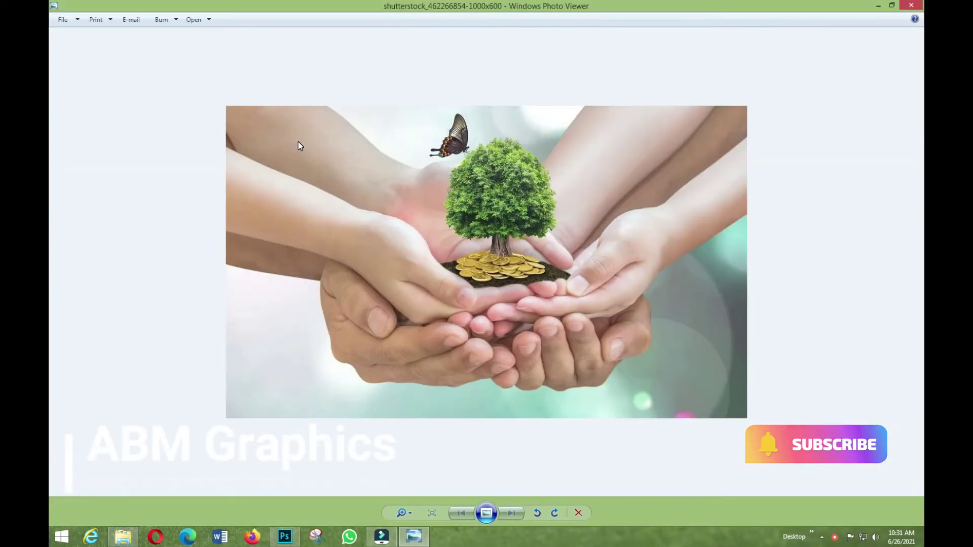
click(910, 5)
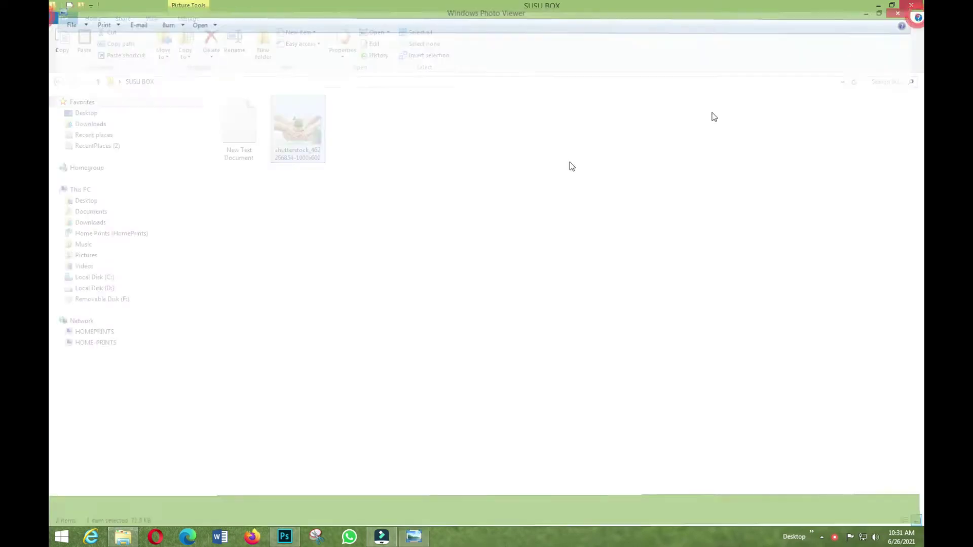
- Read the card wording in New Text Document, checking it twice in Notepad
click(242, 141)
double_click(243, 141)
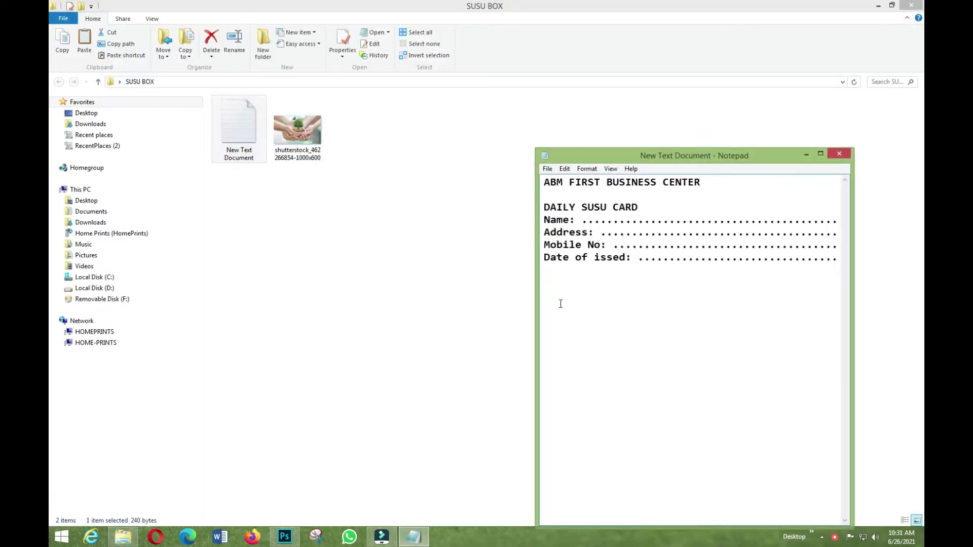
click(850, 157)
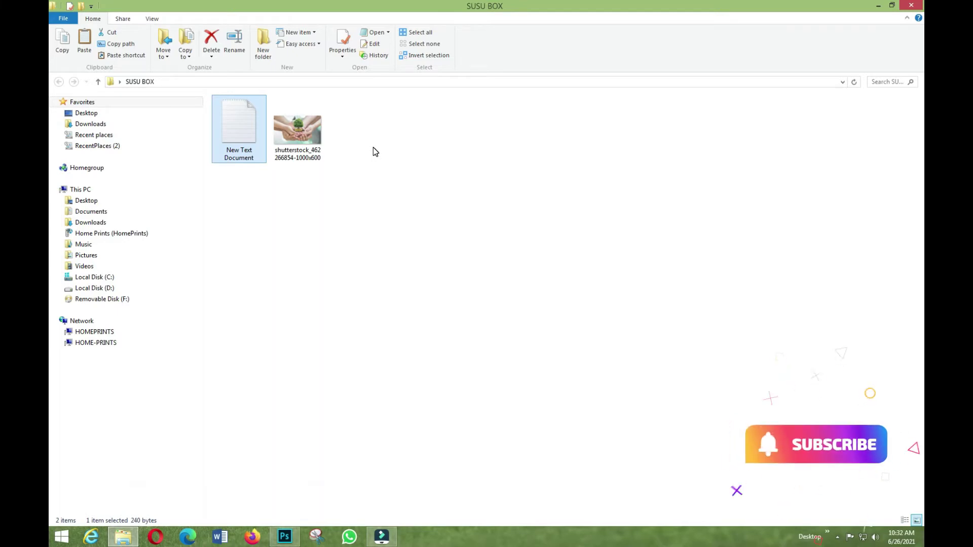
double_click(223, 138)
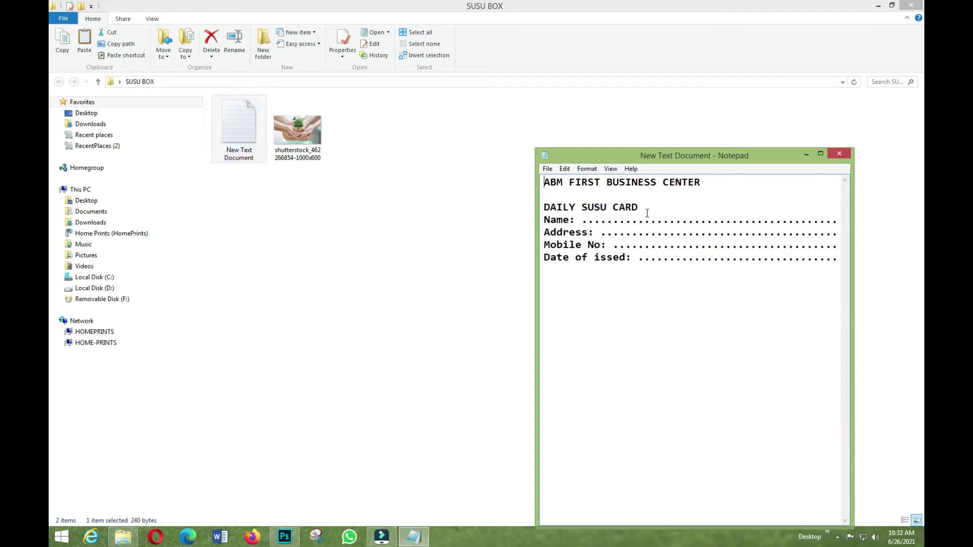
click(838, 155)
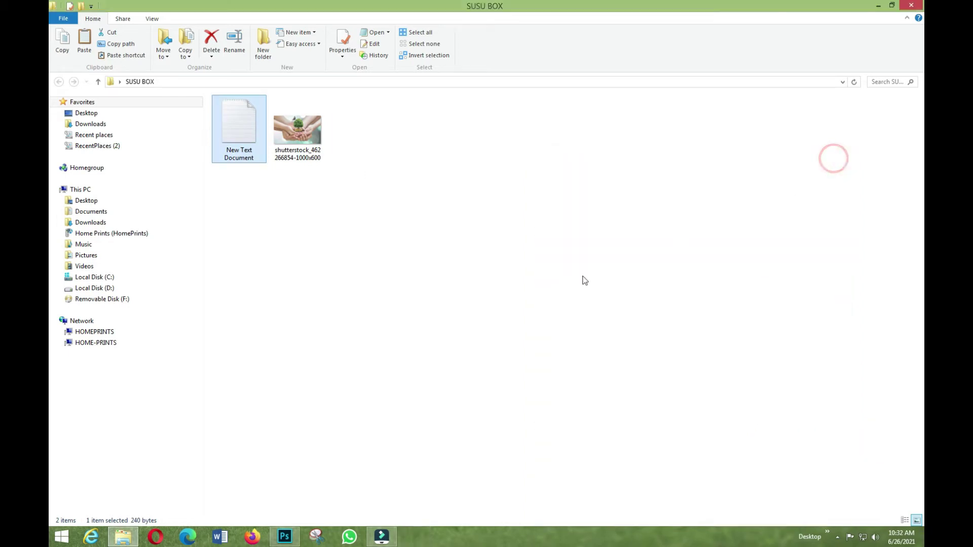
- Set up an International Paper A6 new document named DAILY SUSU CARD COVER
click(283, 538)
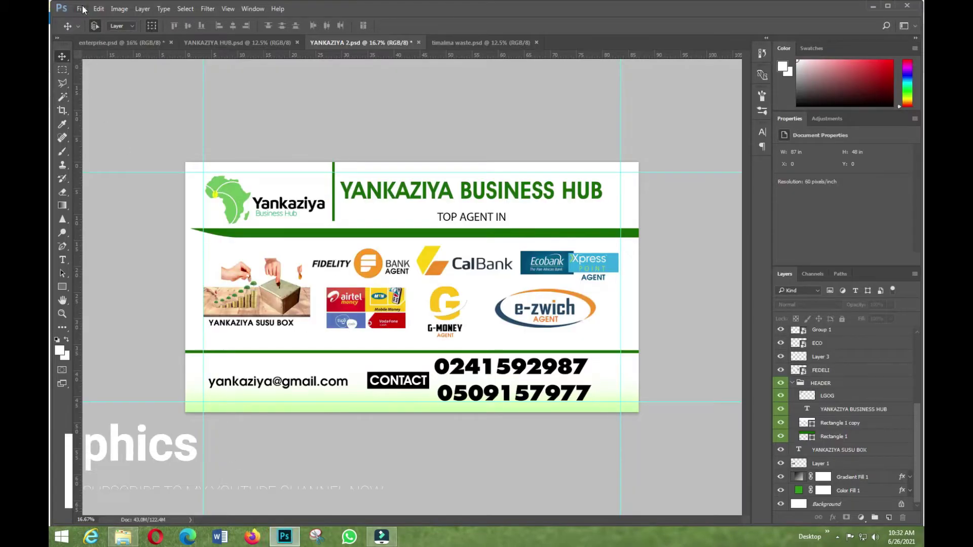
click(82, 8)
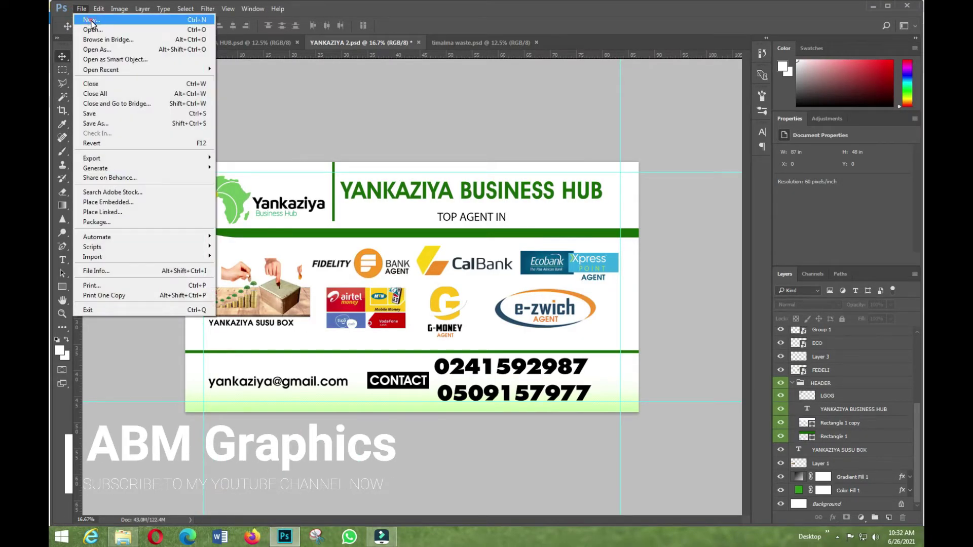
click(91, 21)
click(431, 262)
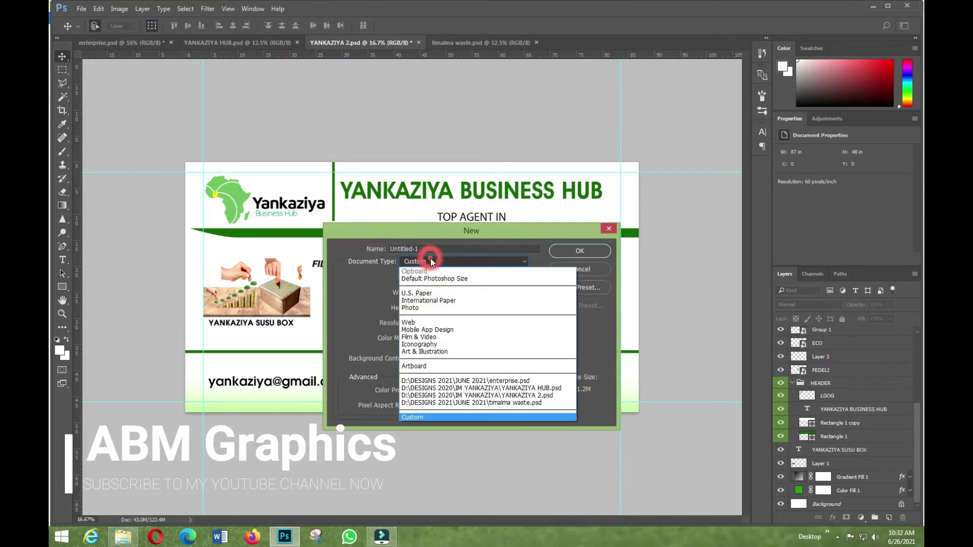
click(440, 301)
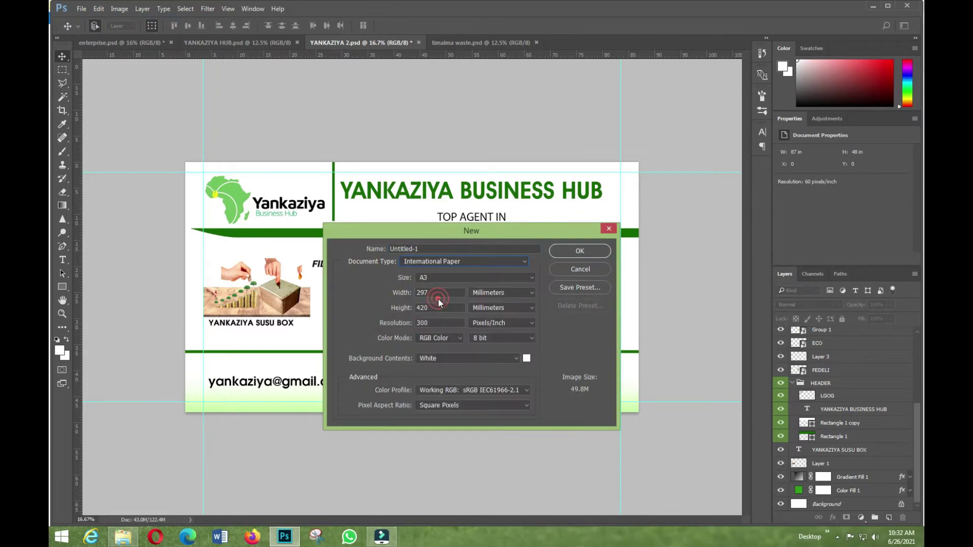
click(438, 278)
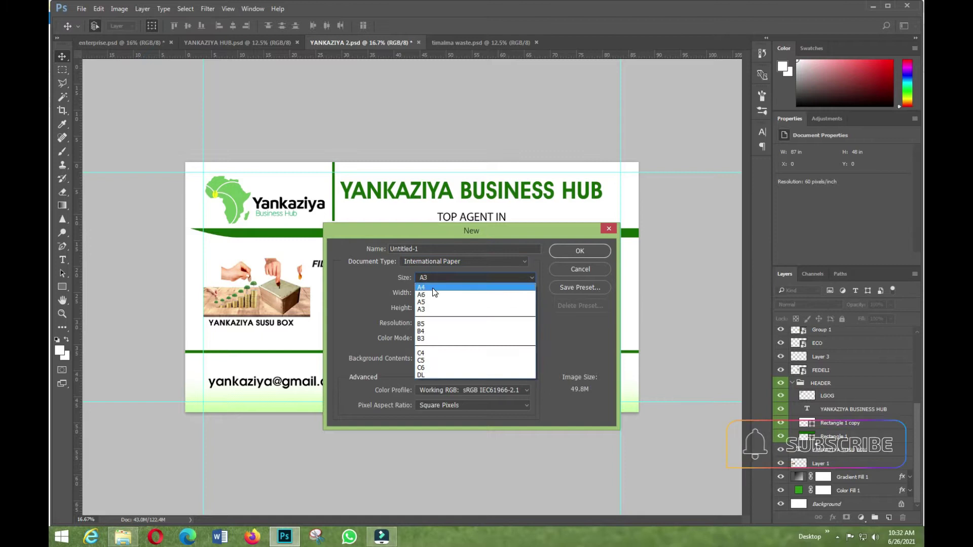
click(424, 295)
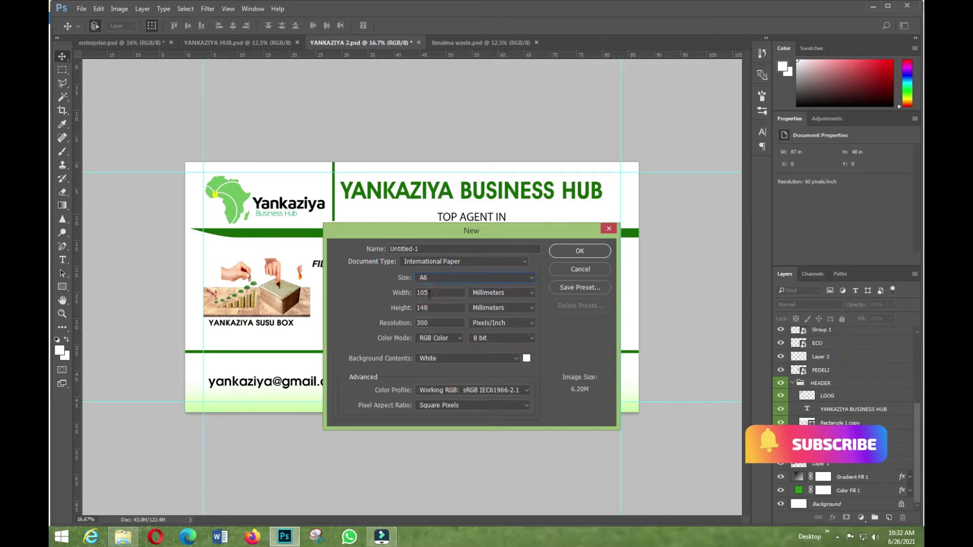
click(431, 248)
text(da)
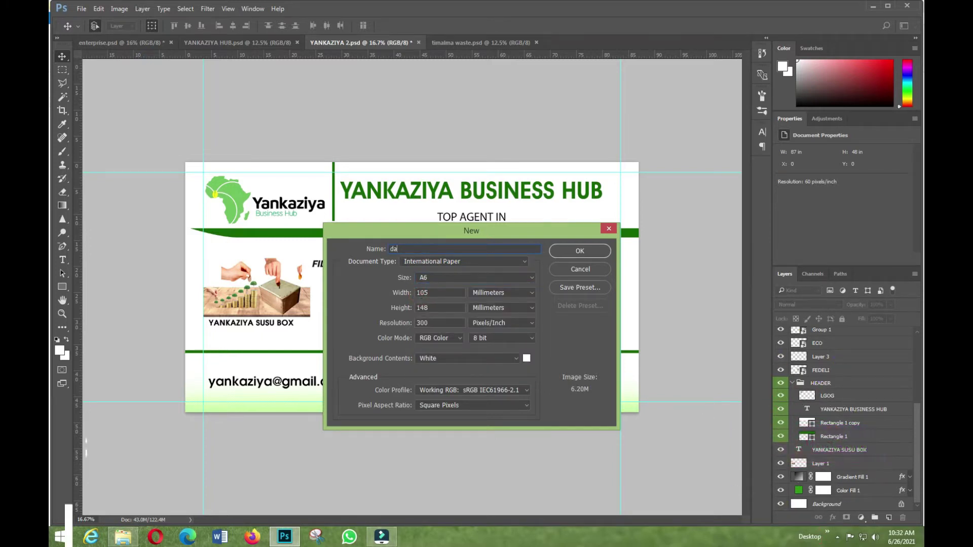
key(BackSpace)
key(BackSpace)
text(SU )
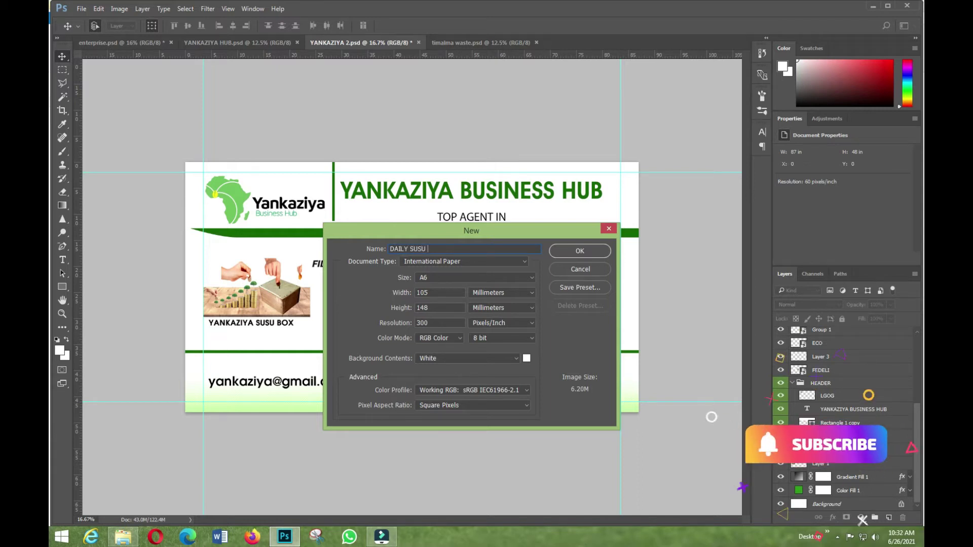
text(CARD)
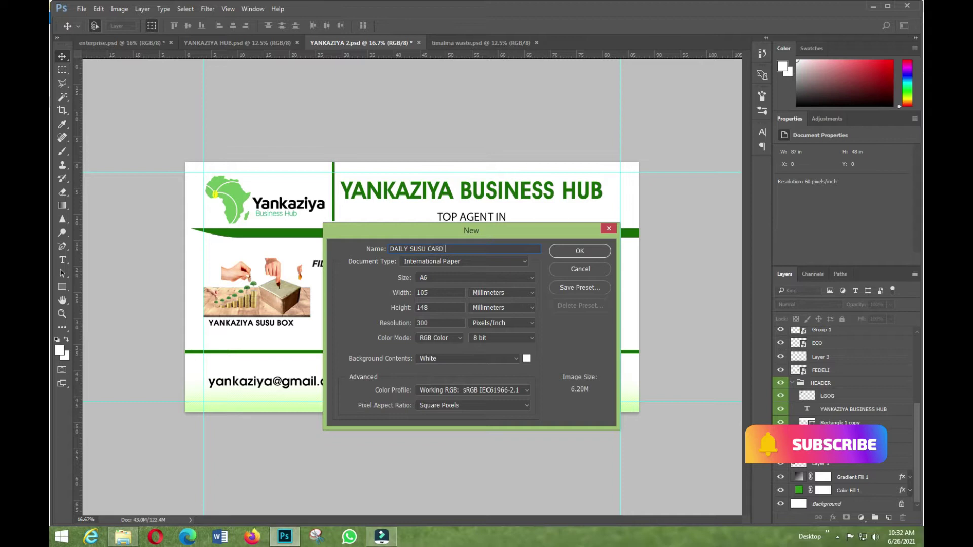
key(BackSpace)
key(BackSpace)
key(BackSpace)
key(BackSpace)
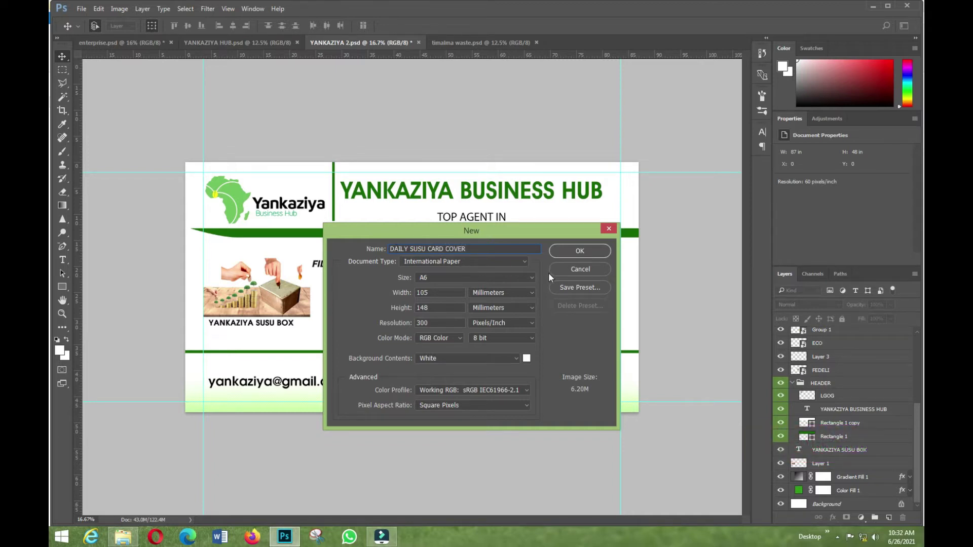
- Create the blank A6 document, zoom out to the whole page, and list fill layer types
click(580, 252)
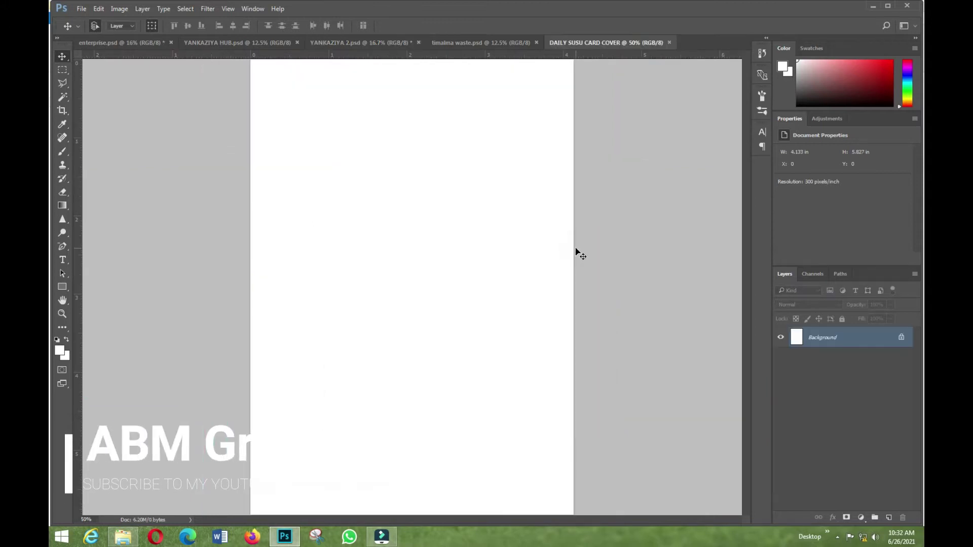
key(ctrl+minus)
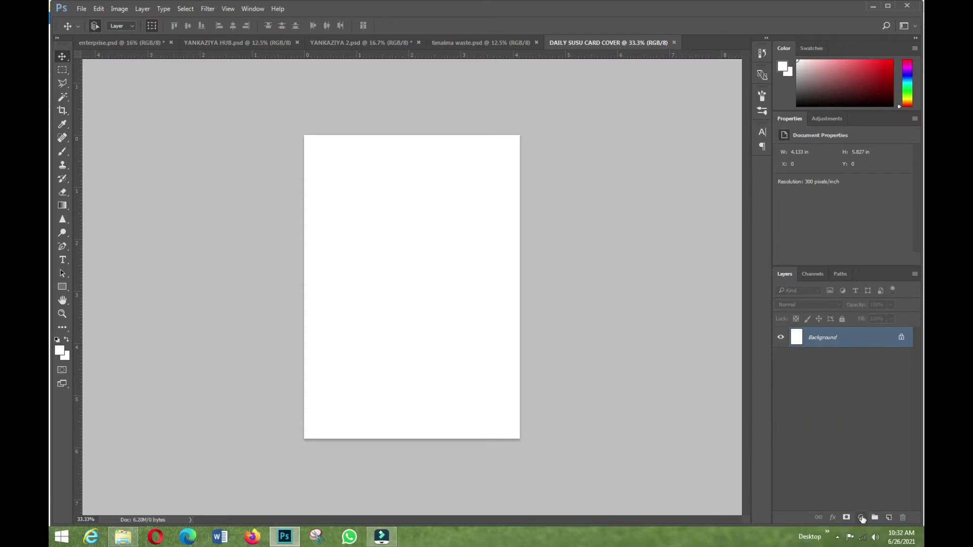
click(862, 519)
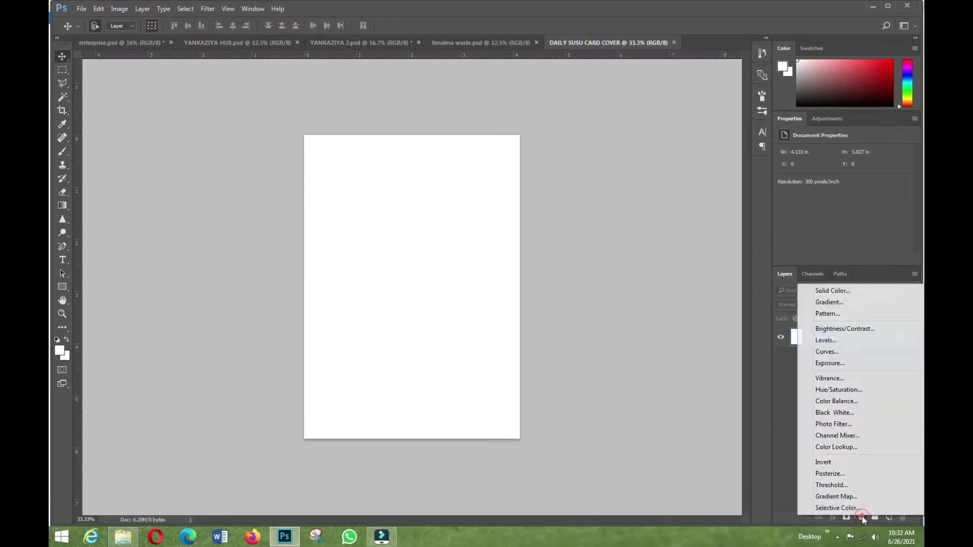
- Add a Gradient Fill layer and colour its first stop bright blue
click(831, 302)
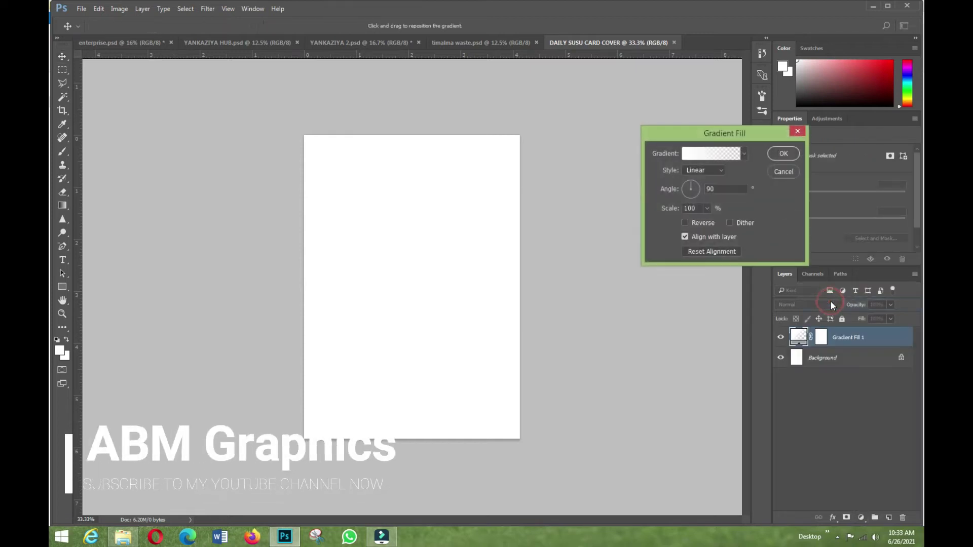
click(704, 152)
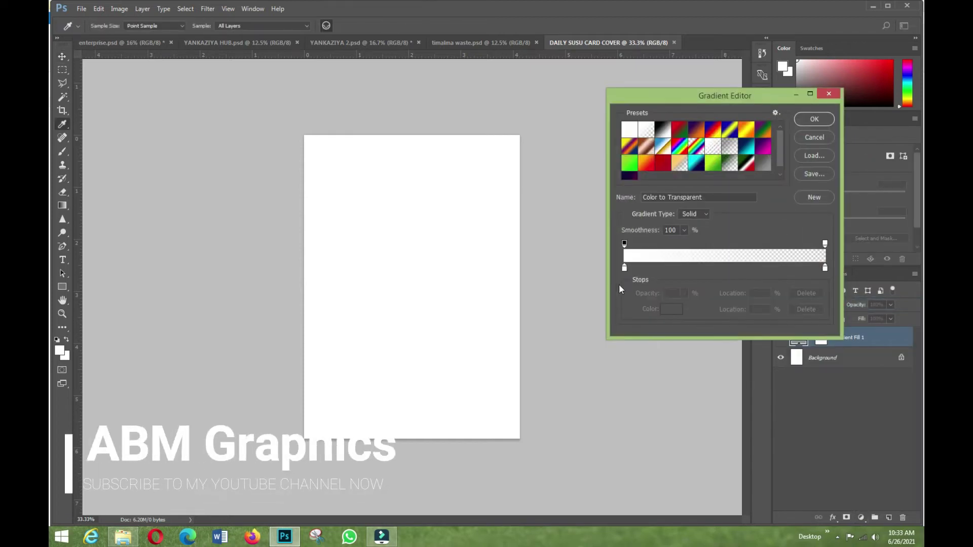
double_click(626, 268)
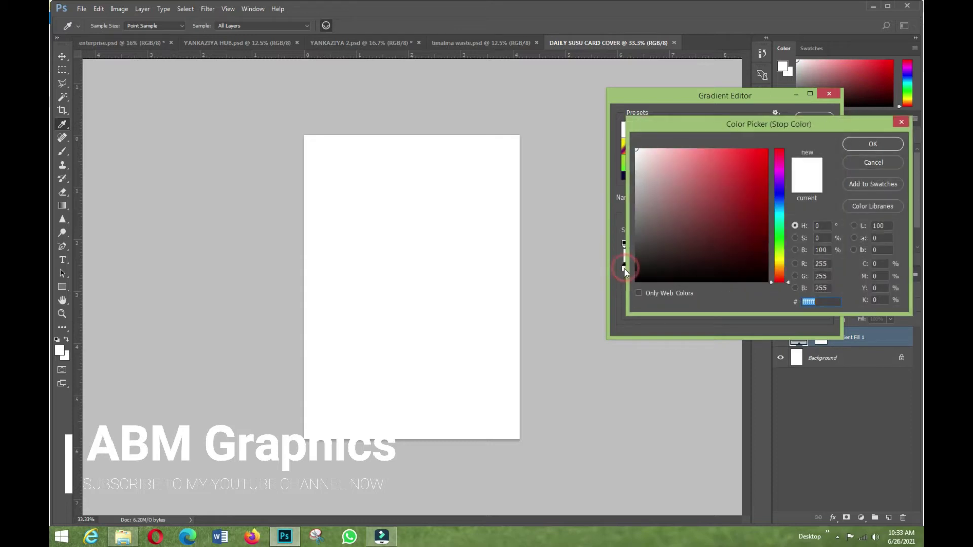
click(752, 167)
drag(752, 165, 786, 134)
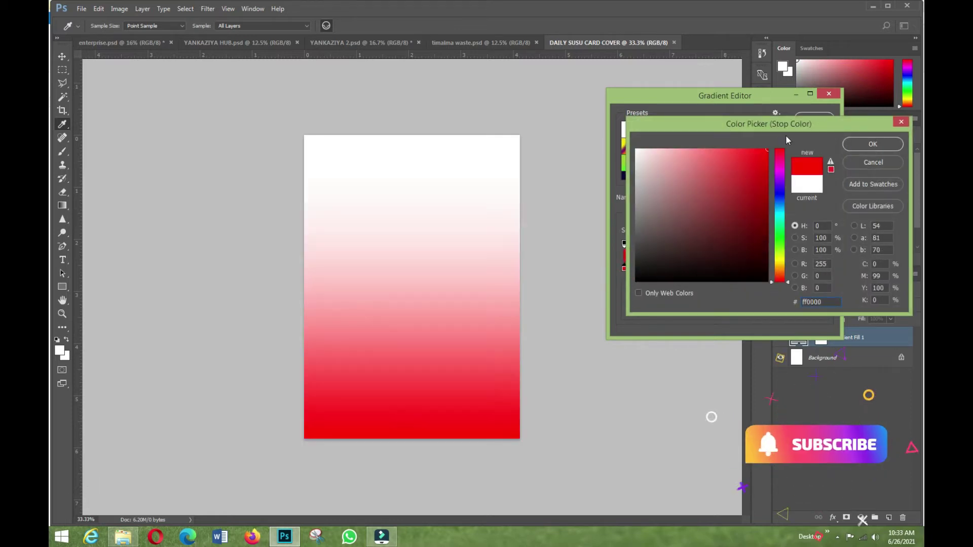
drag(779, 172, 779, 208)
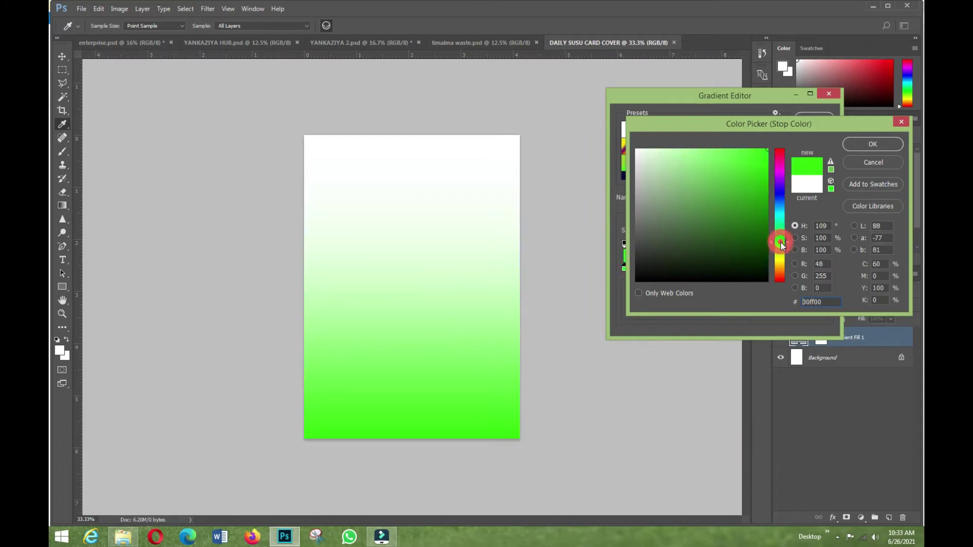
drag(782, 243, 780, 280)
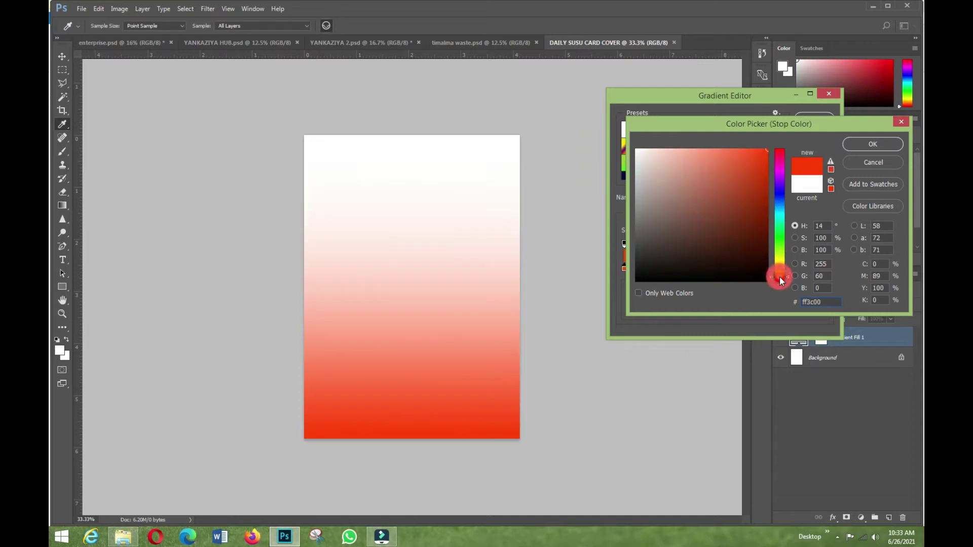
click(779, 195)
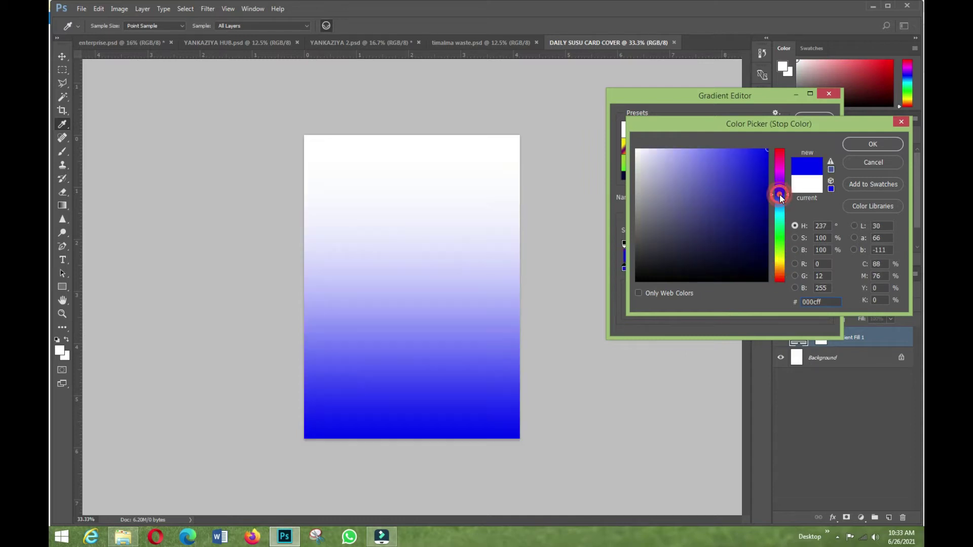
click(866, 143)
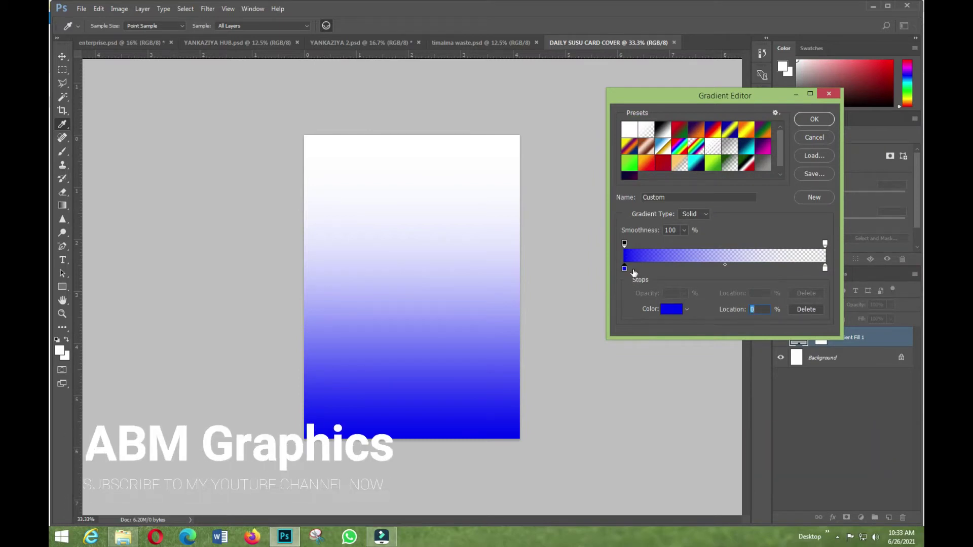
- Move the blue stop to about 28%, reverse the gradient, and apply it
drag(624, 269, 680, 271)
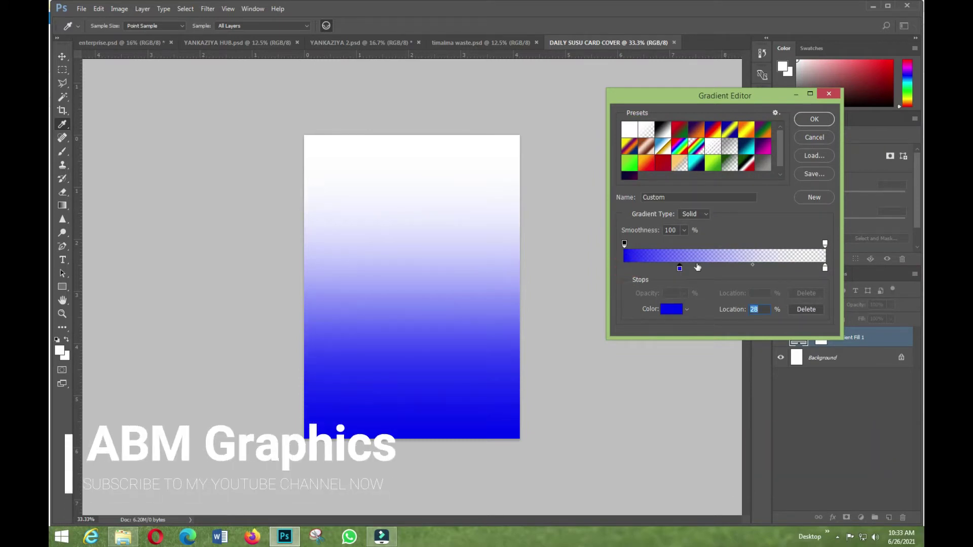
click(815, 119)
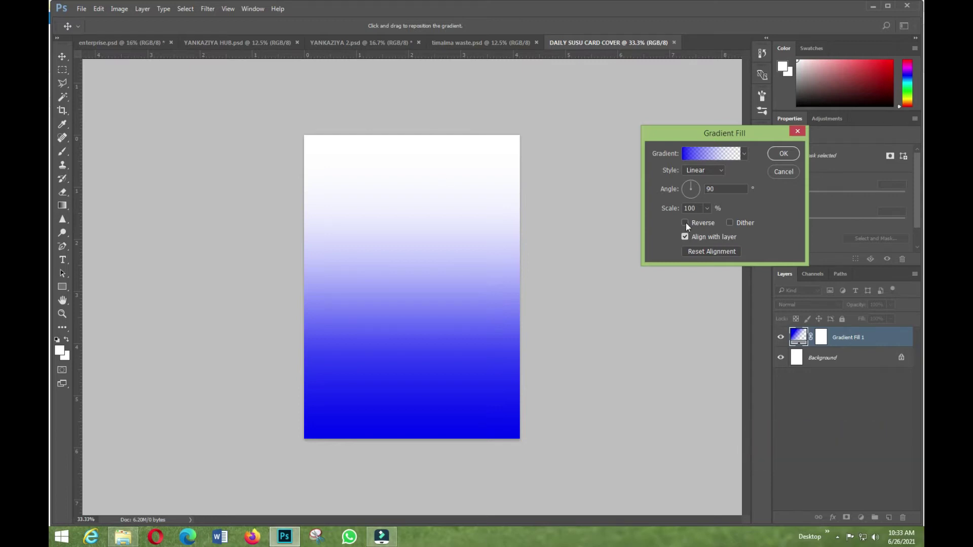
click(686, 223)
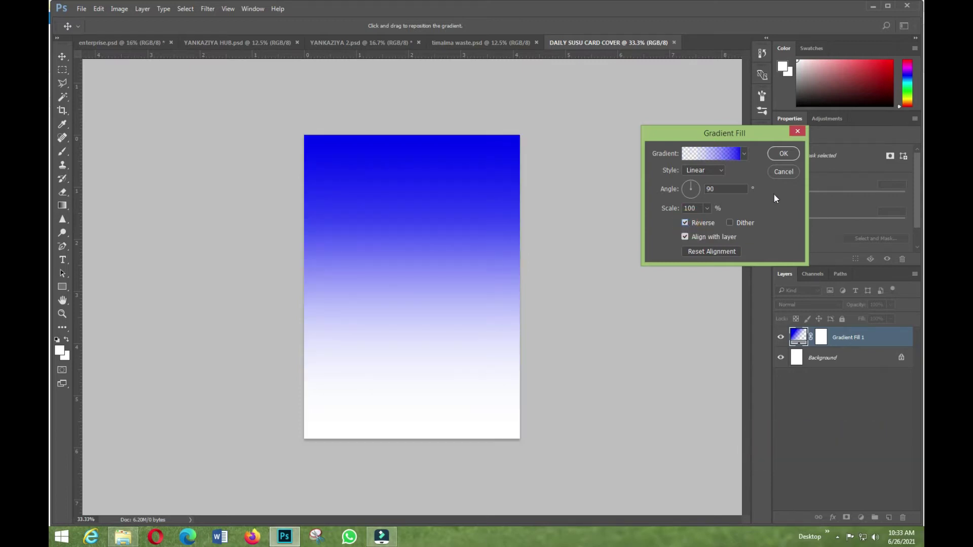
click(784, 155)
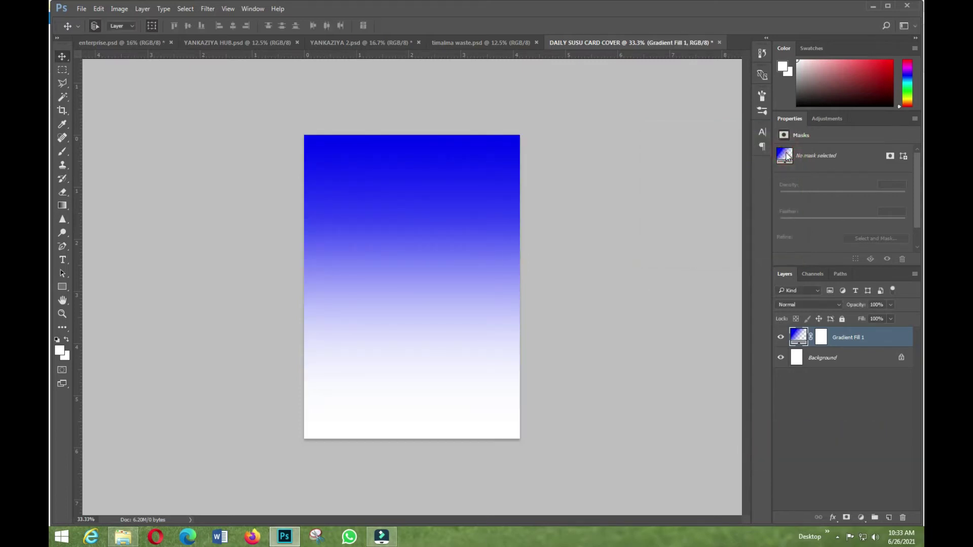
- Lock Gradient Fill 1 and draw a white rectangle inset from the page edges
click(841, 320)
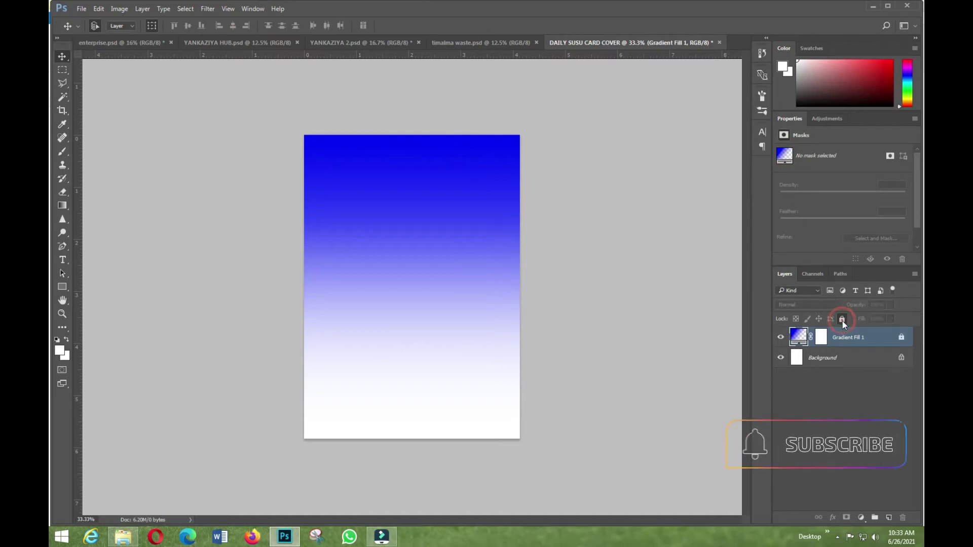
click(65, 287)
right_click(68, 287)
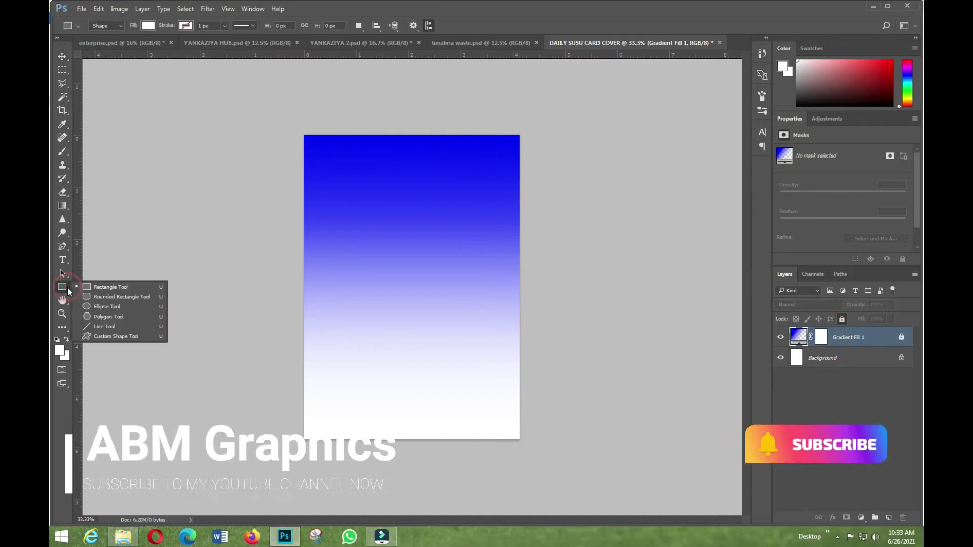
click(119, 287)
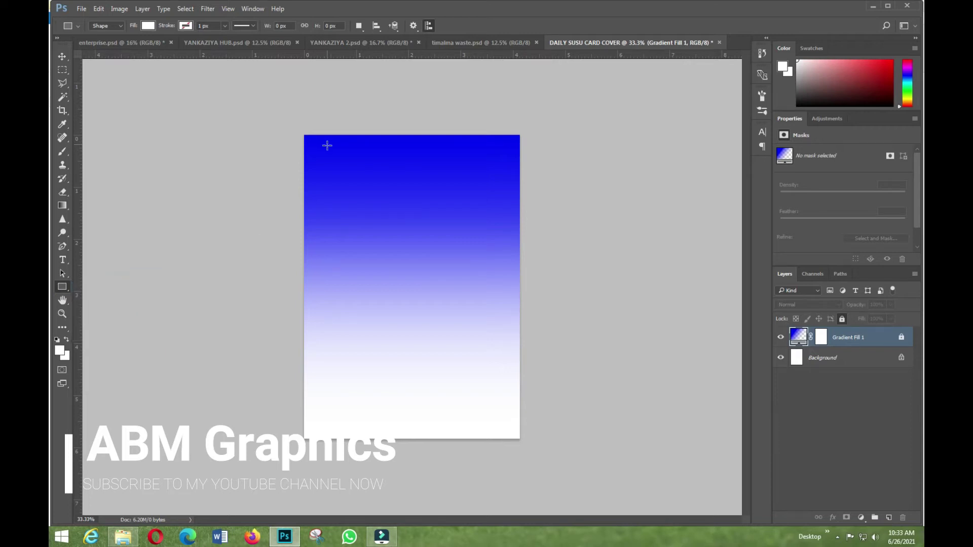
mouse_move(317, 147)
mouse_down()
mouse_move(475, 157)
mouse_move(506, 423)
mouse_up()
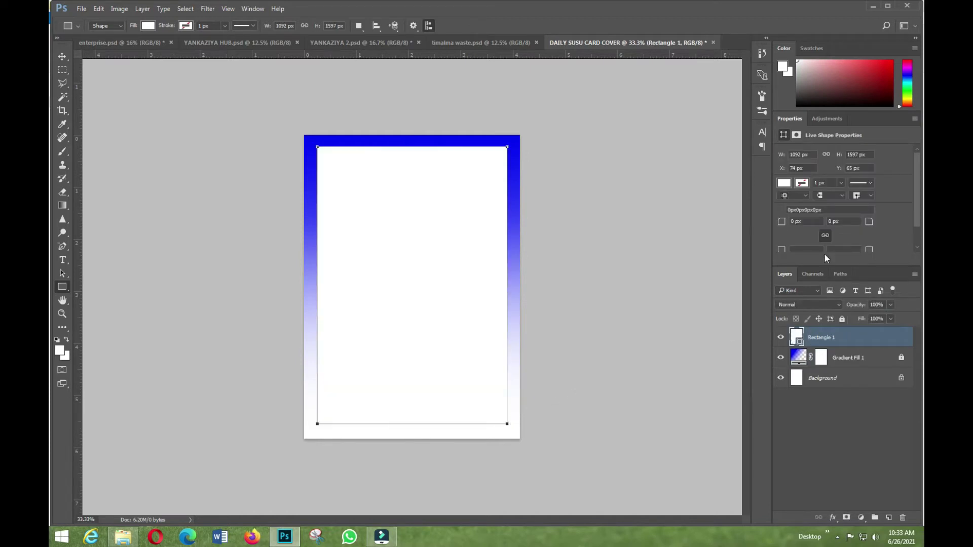
- Remove the rectangle's fill and give it a 16 px outline
click(784, 184)
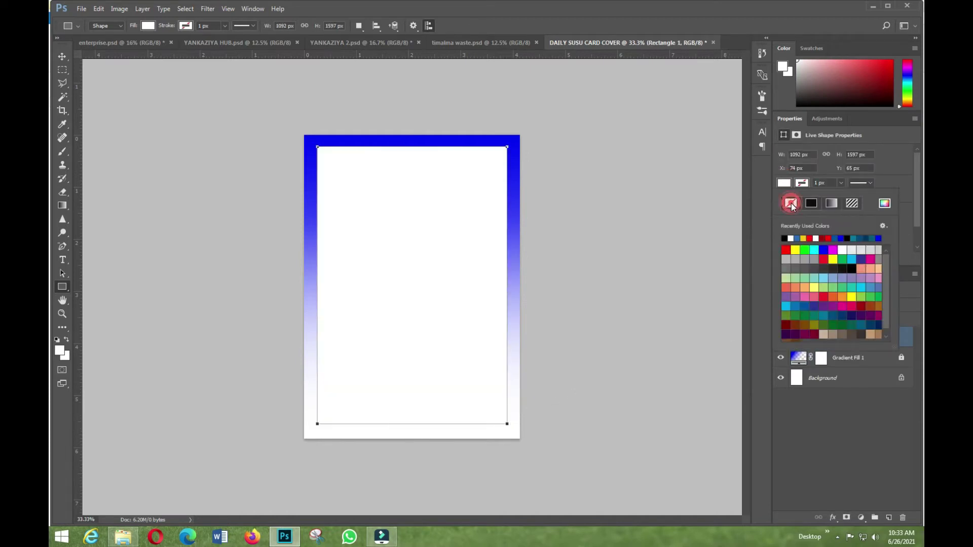
click(790, 204)
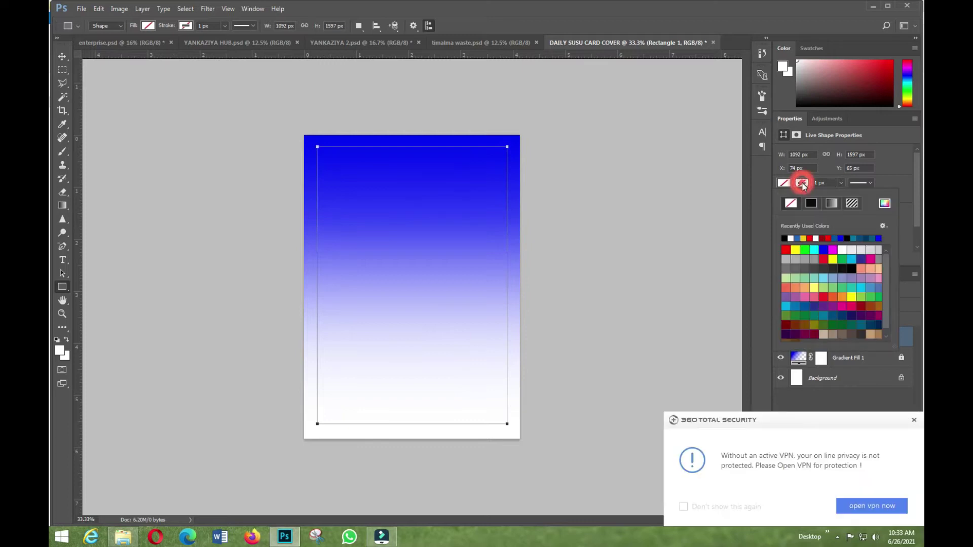
click(785, 238)
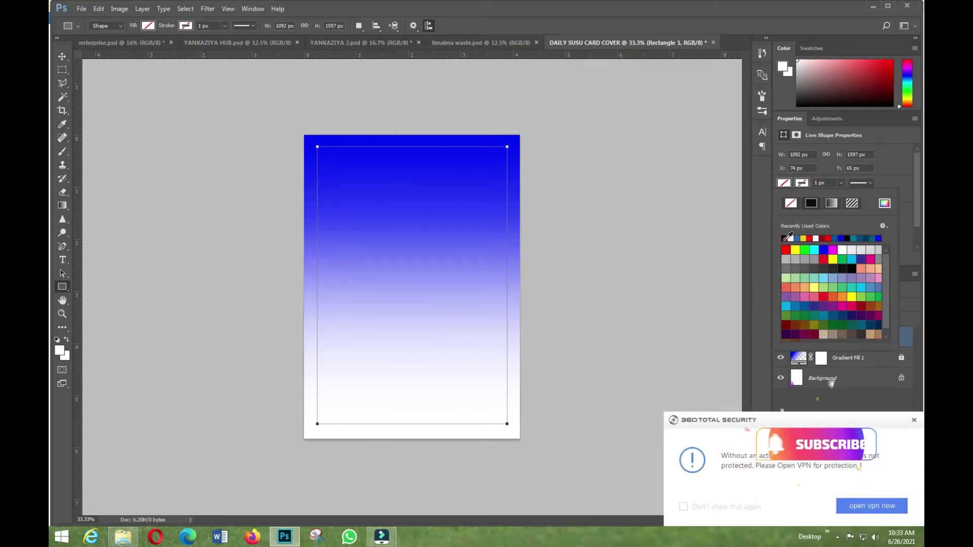
click(839, 183)
drag(837, 192, 844, 198)
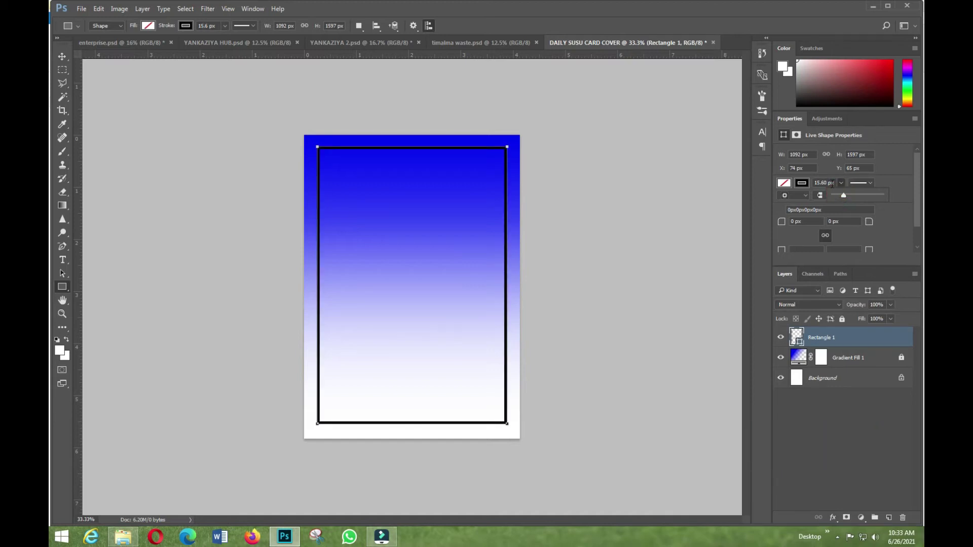
click(836, 183)
text(16)
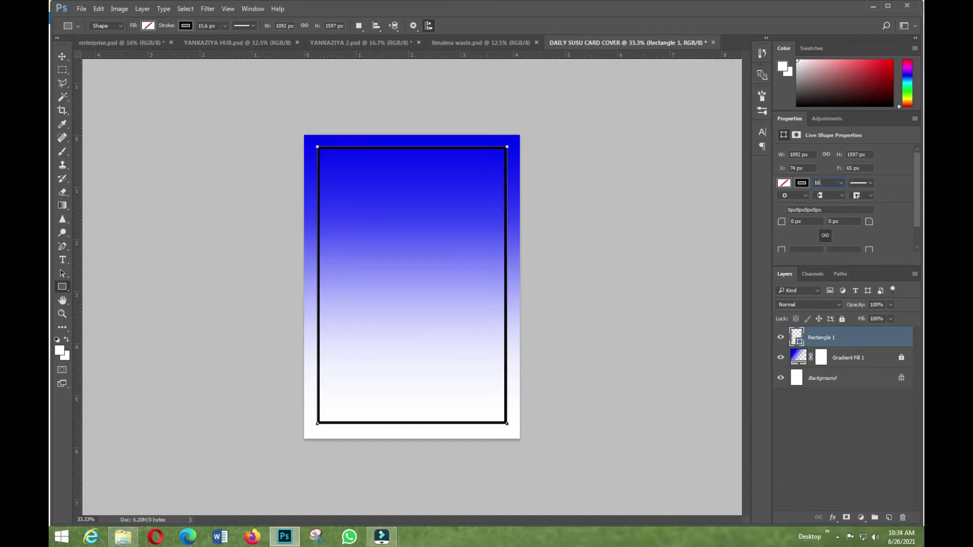
- Set the frame outline colour to red and reselect Rectangle 1
click(803, 185)
click(796, 250)
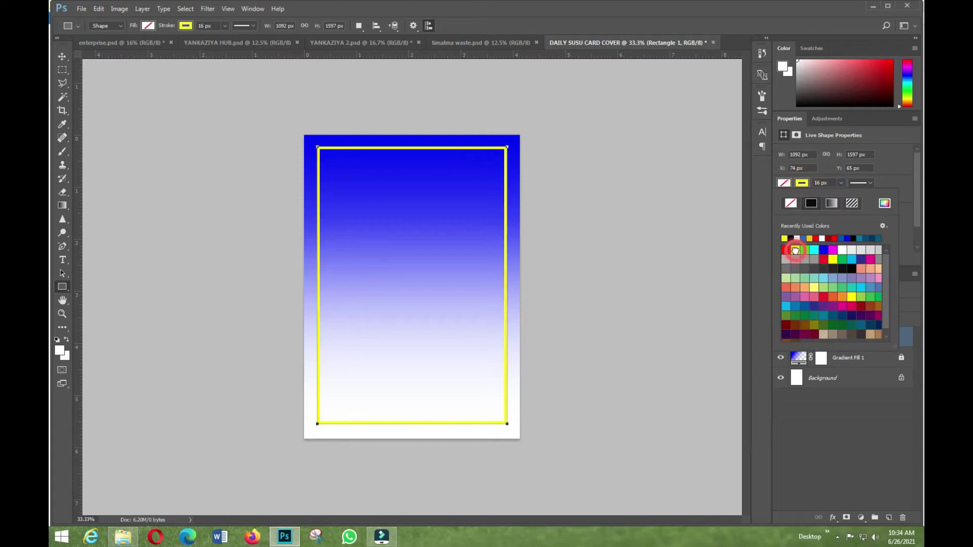
click(784, 250)
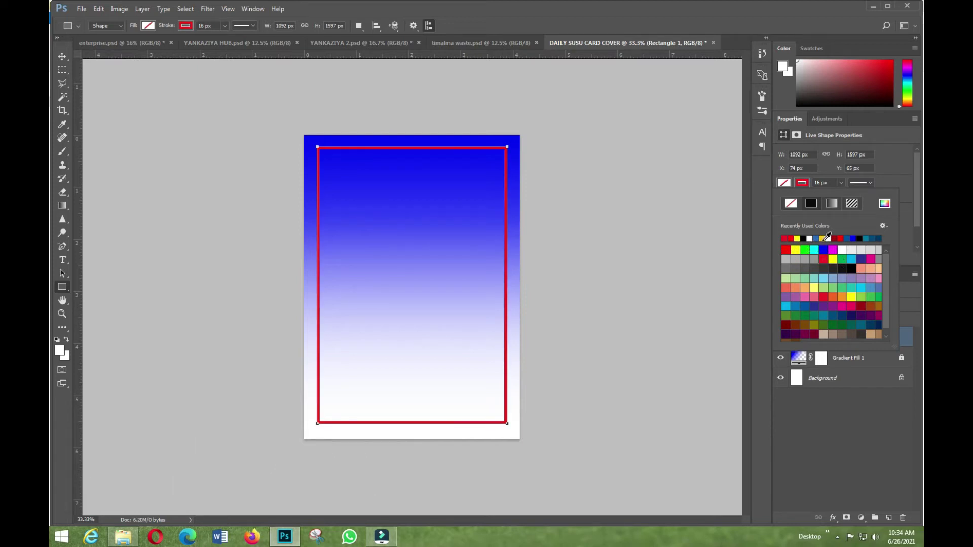
click(825, 238)
click(62, 57)
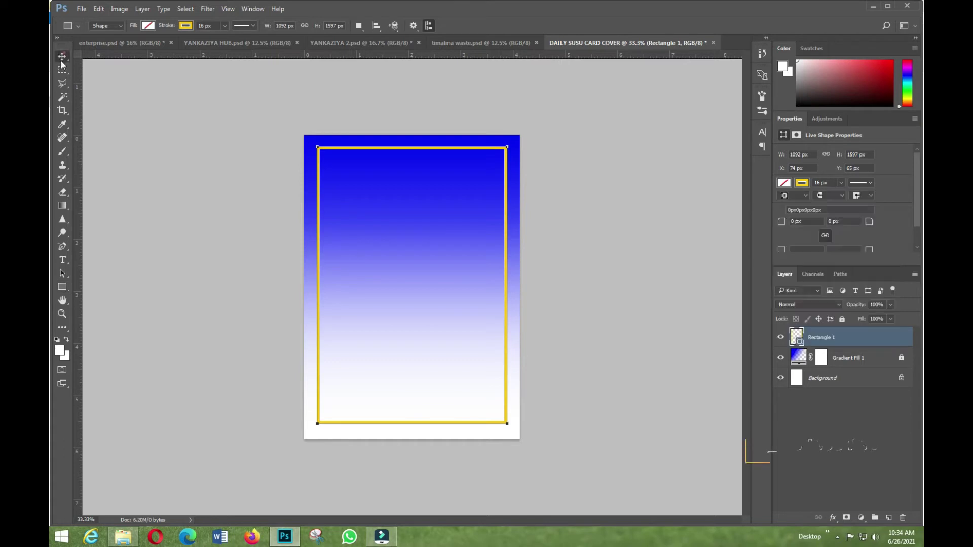
click(505, 151)
click(805, 184)
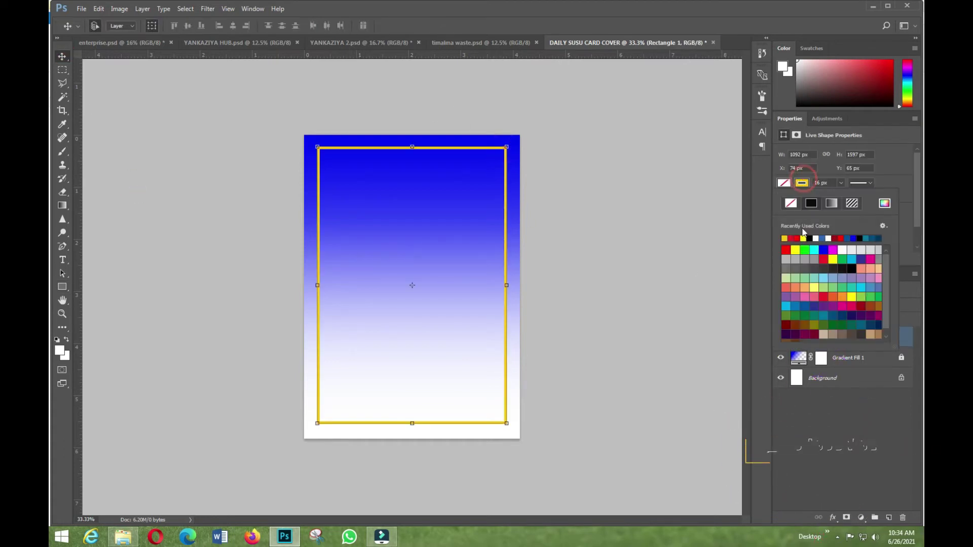
click(799, 238)
click(639, 213)
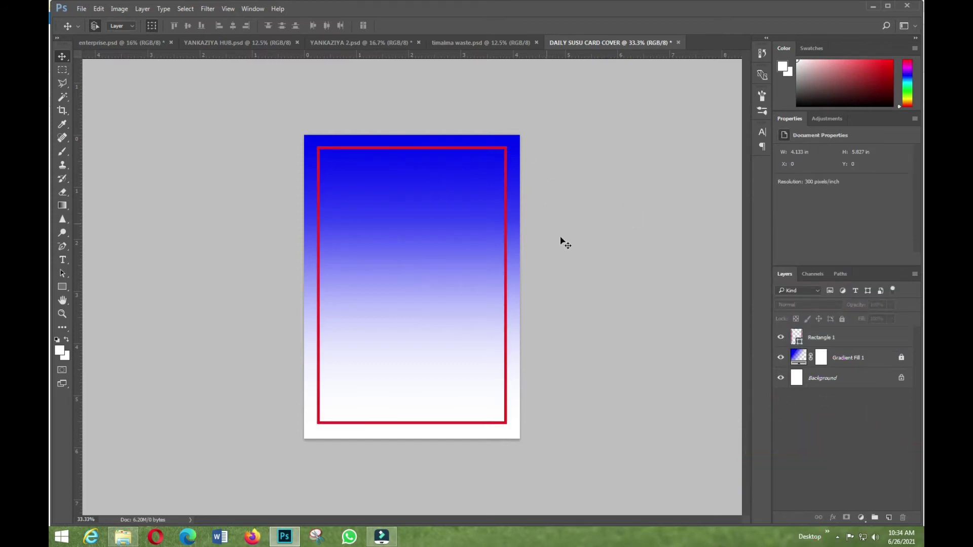
click(508, 266)
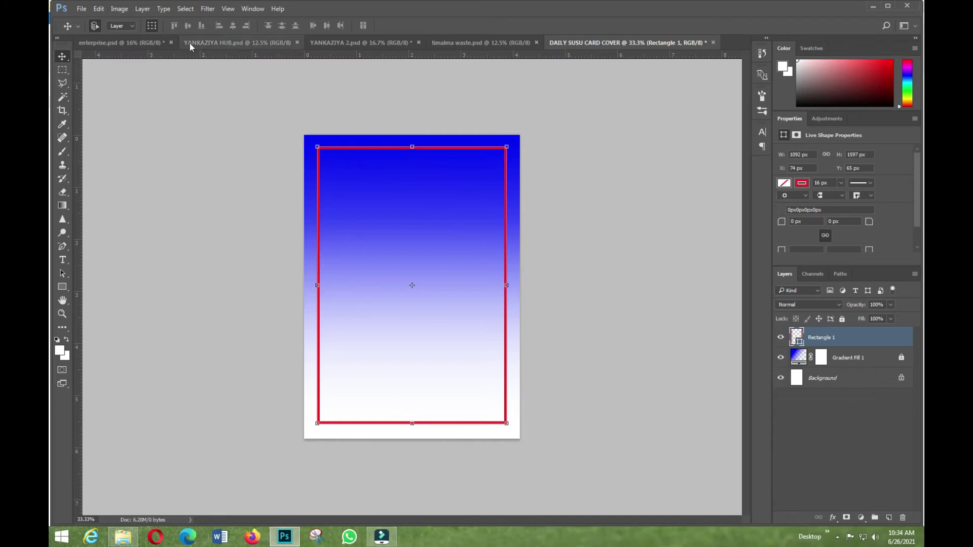
- Centre the red frame on the canvas, deselect, and lock its layer
click(185, 9)
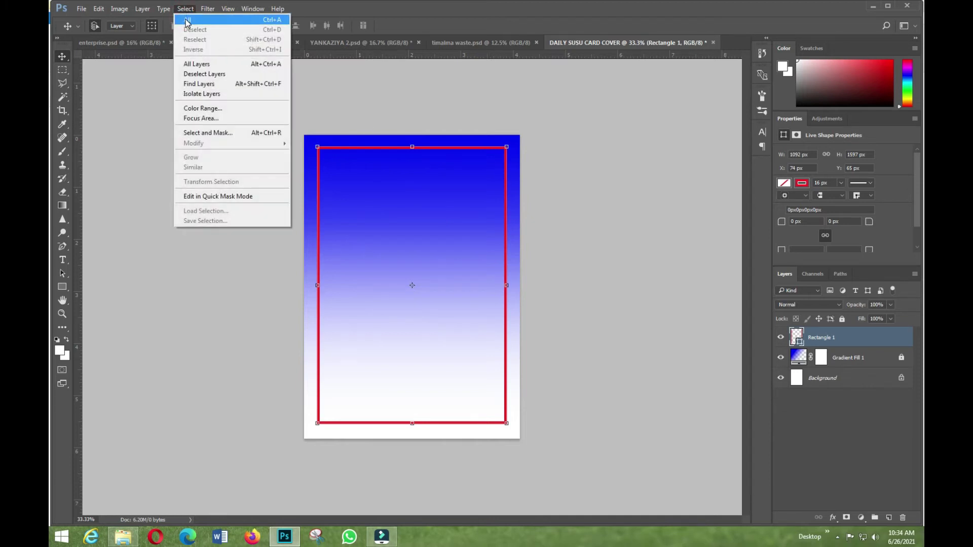
click(186, 22)
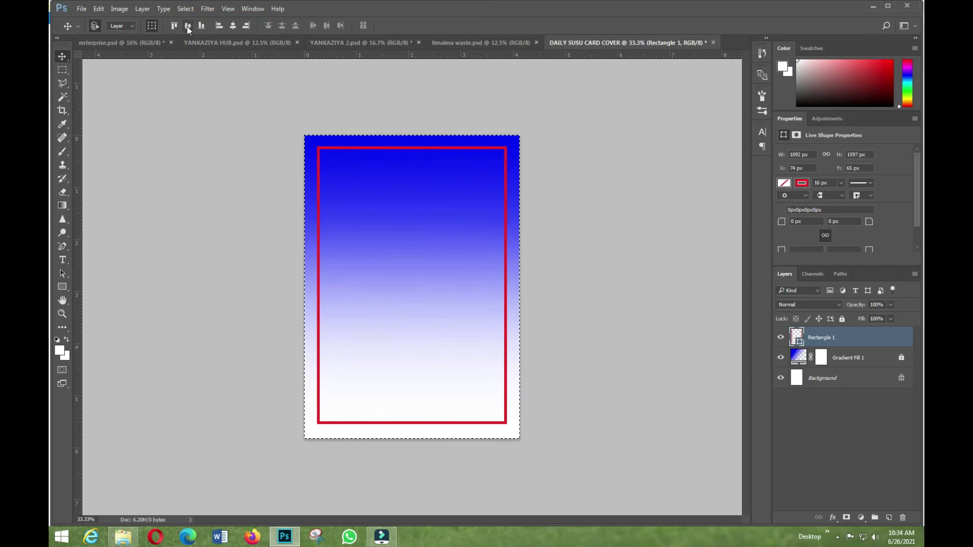
click(188, 27)
click(232, 26)
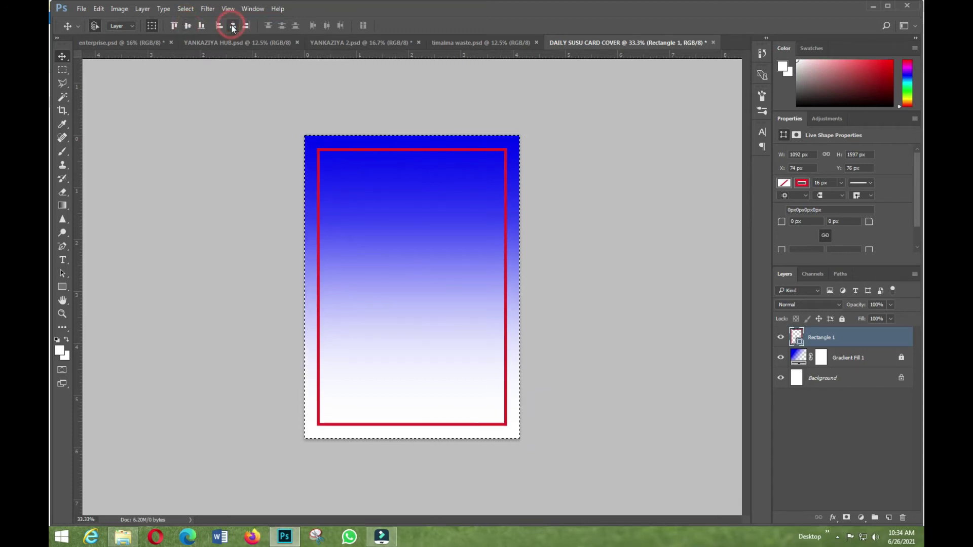
click(188, 10)
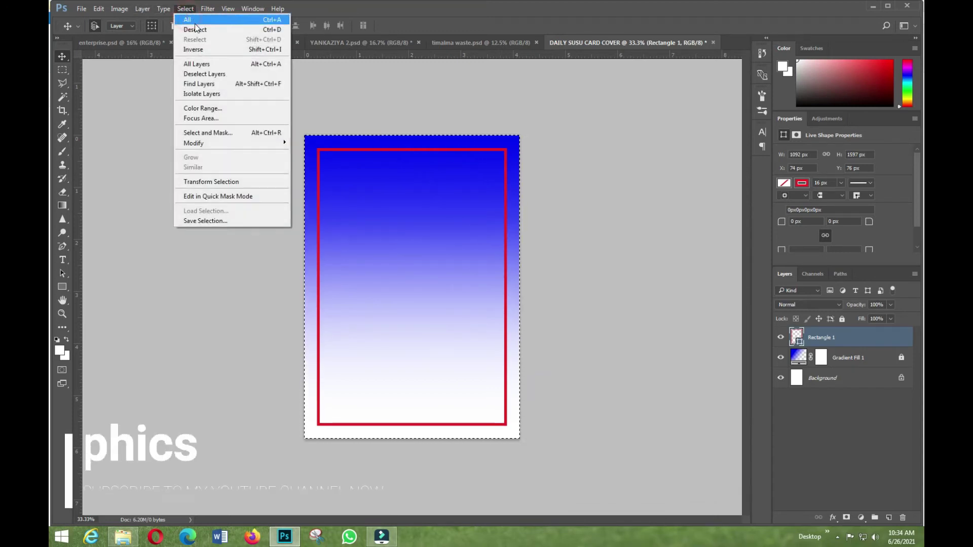
click(195, 28)
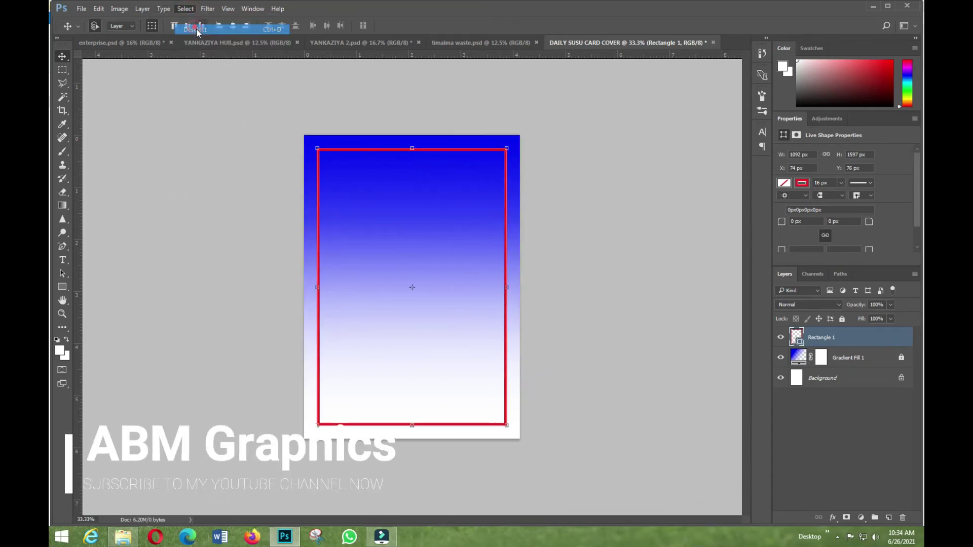
click(842, 320)
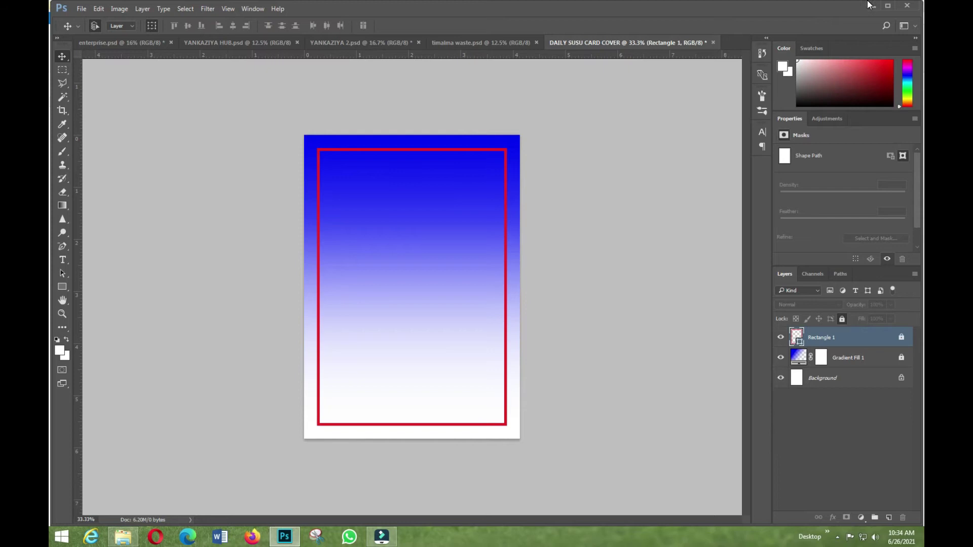
- Copy the ABM FIRST BUSINESS CENTER line from the Notepad notes
click(122, 536)
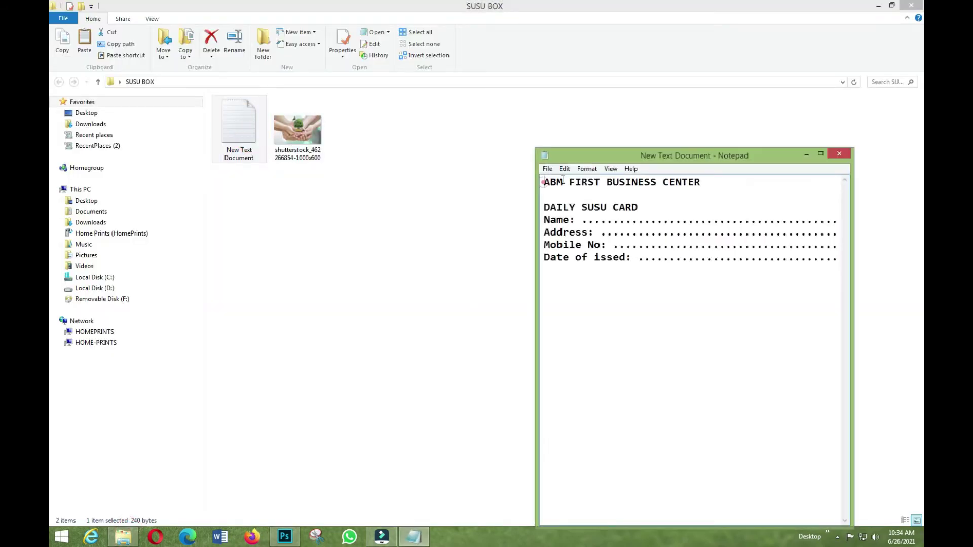
drag(563, 180, 708, 182)
right_click(691, 184)
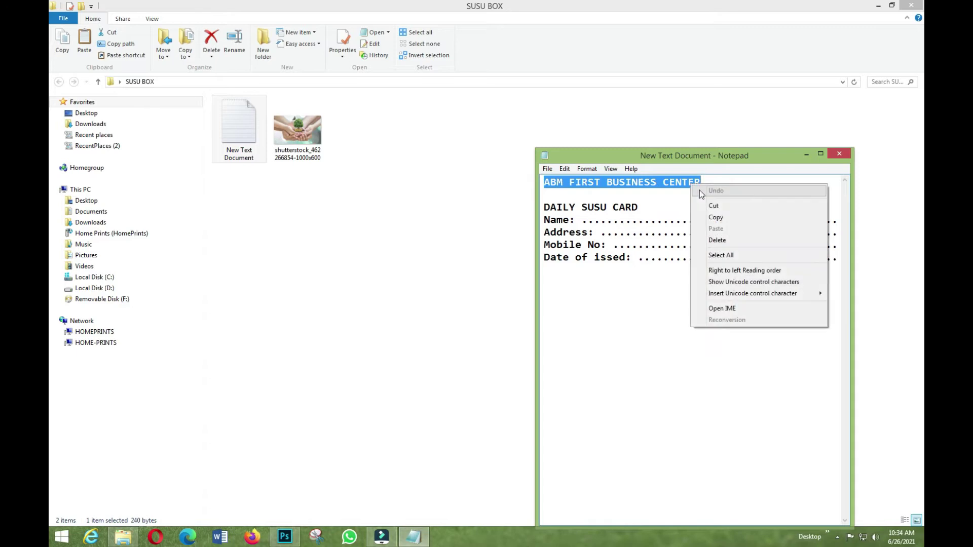
click(707, 215)
- Paste the title at the card top, size it 24 pt, and nudge it right
click(296, 533)
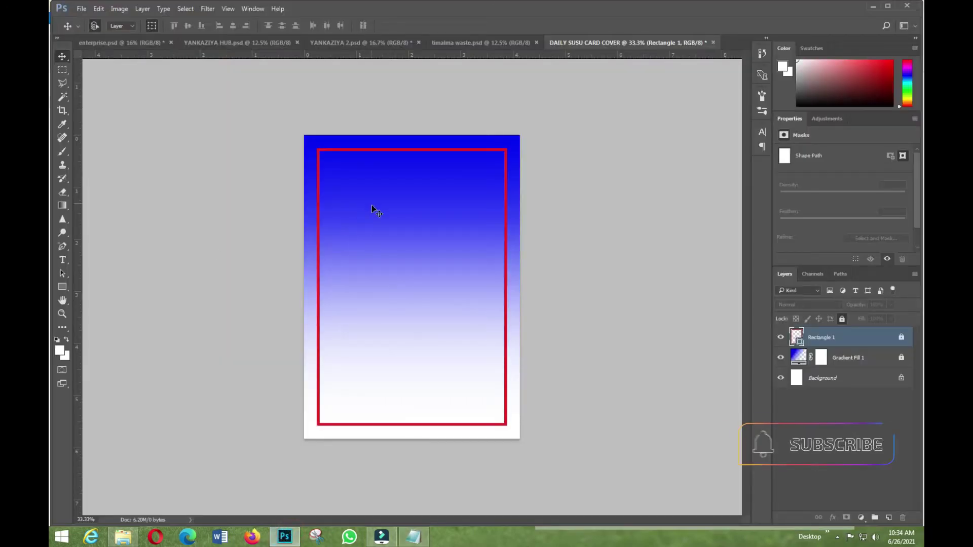
click(391, 185)
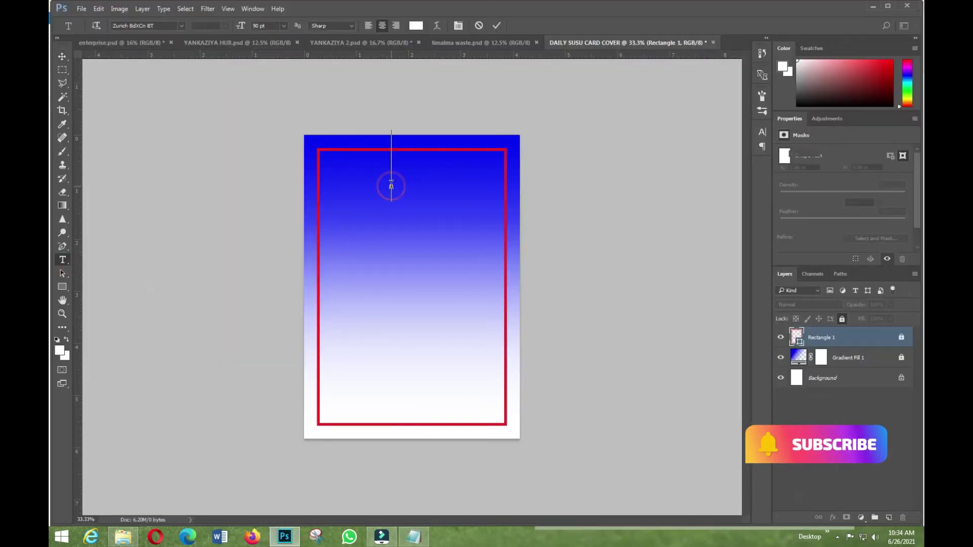
right_click(391, 186)
click(416, 232)
text(BUSINESS)
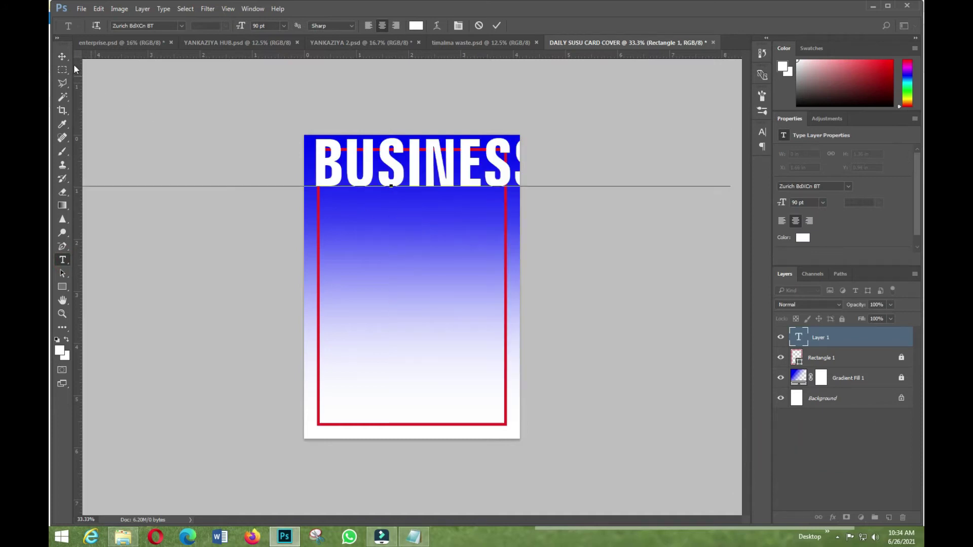
click(63, 57)
click(821, 203)
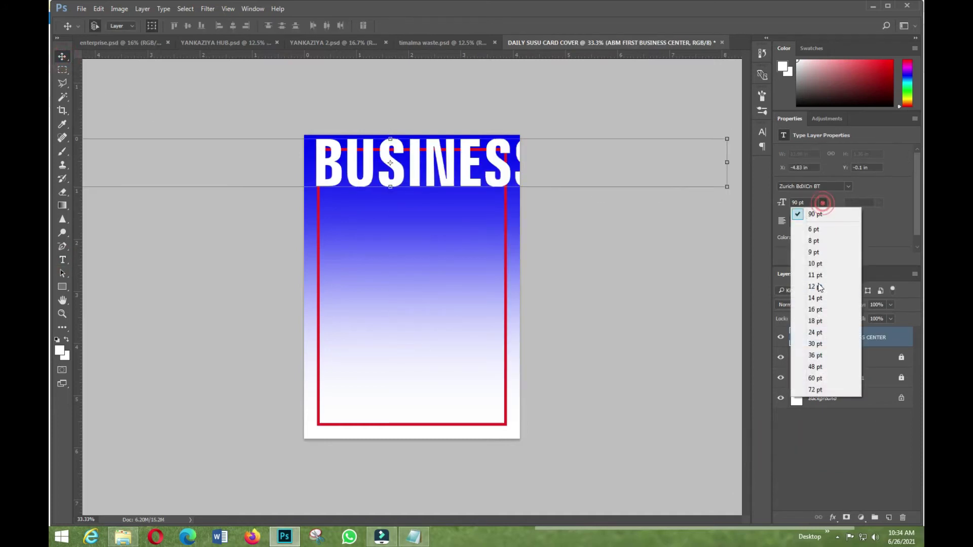
click(817, 299)
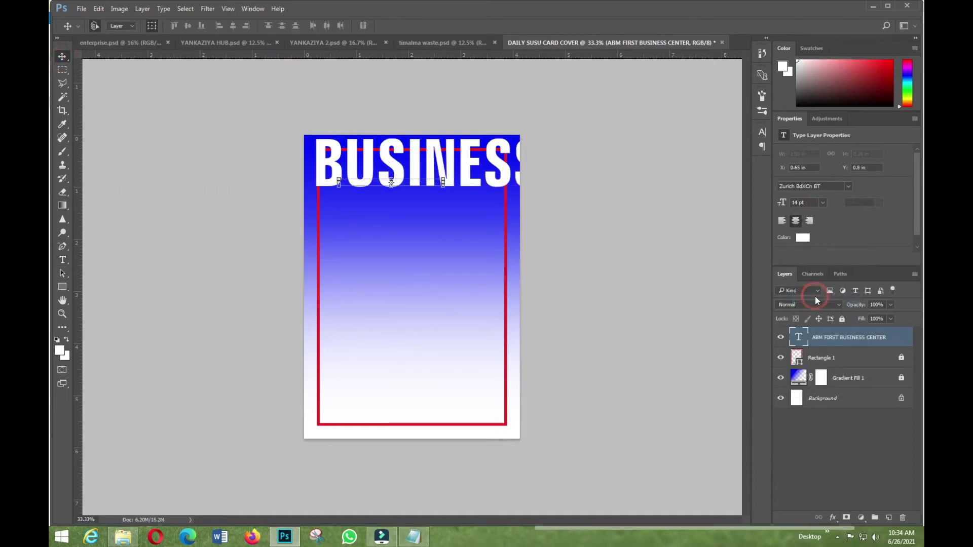
click(822, 202)
click(817, 337)
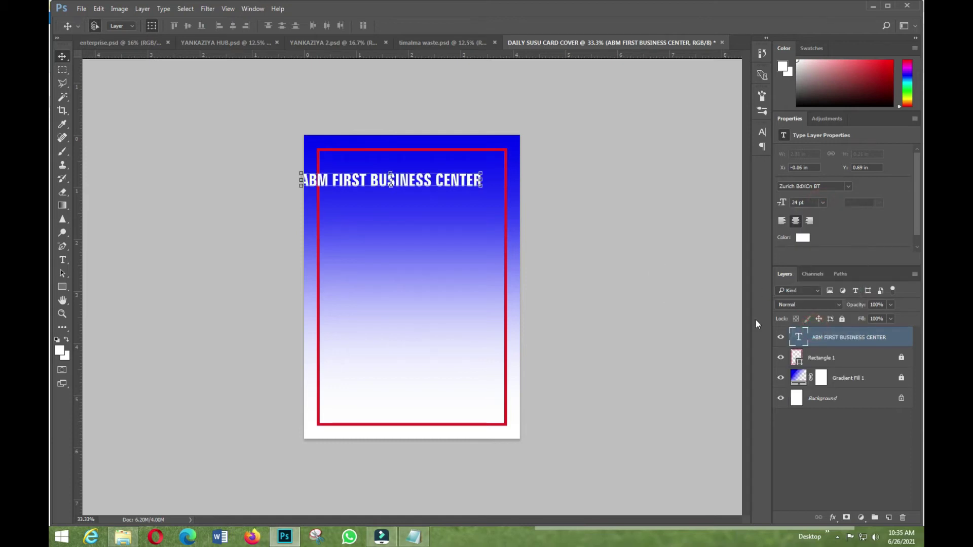
drag(455, 184, 471, 189)
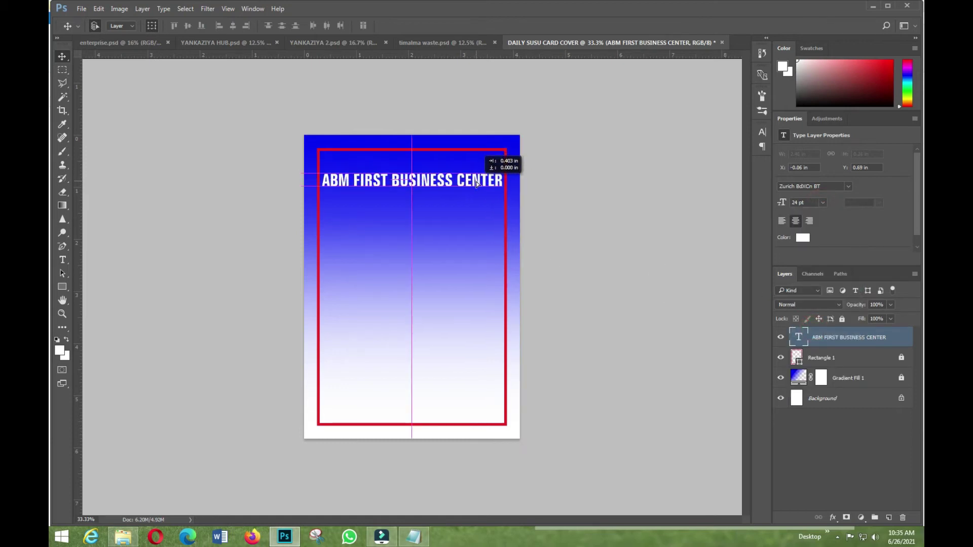
drag(458, 188, 463, 187)
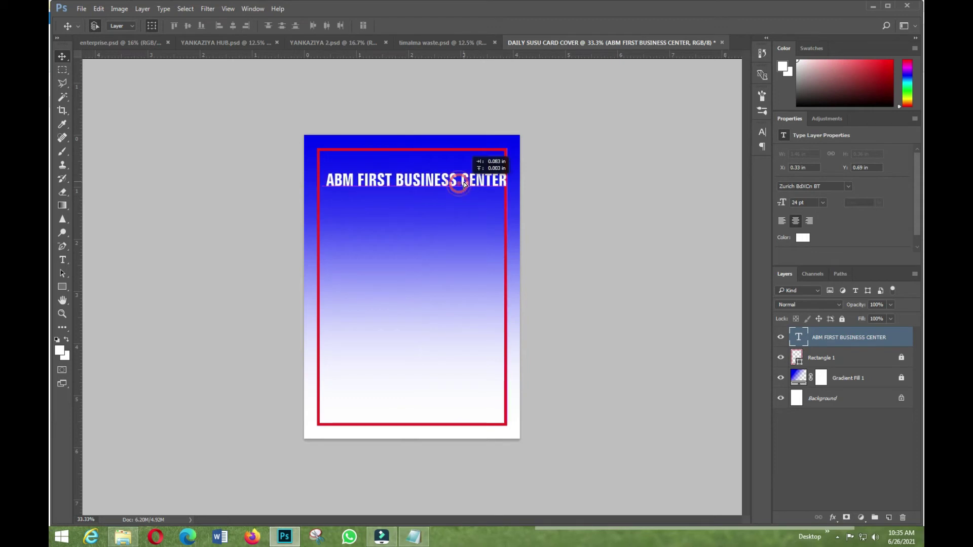
- Switch the title to Aurora BdCn BT, break before CENTER, left-align, and reposition it
click(849, 189)
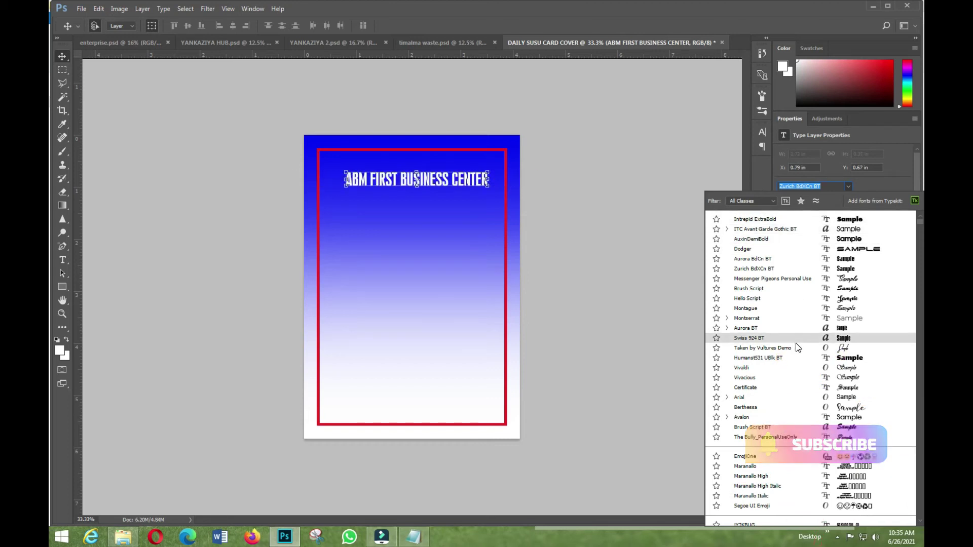
click(748, 262)
click(63, 261)
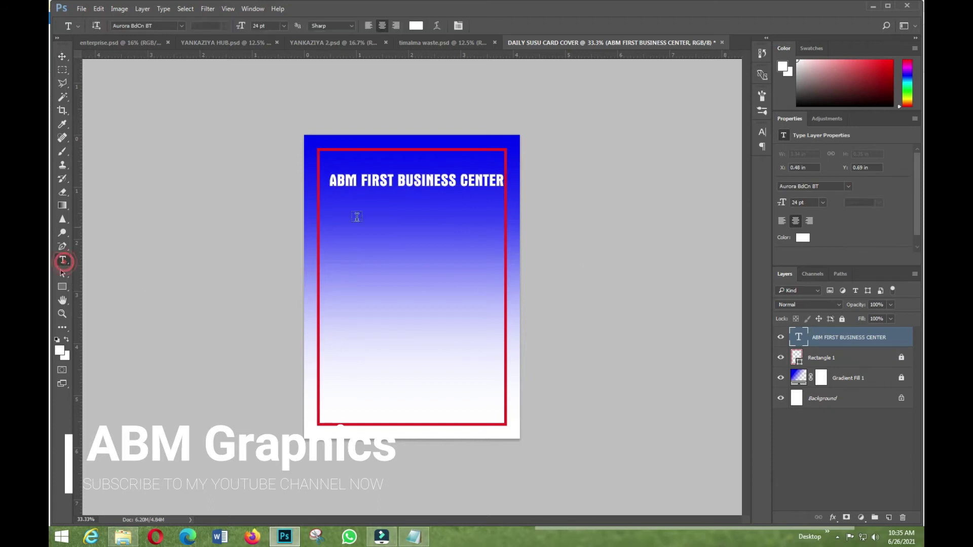
click(461, 181)
key(Return)
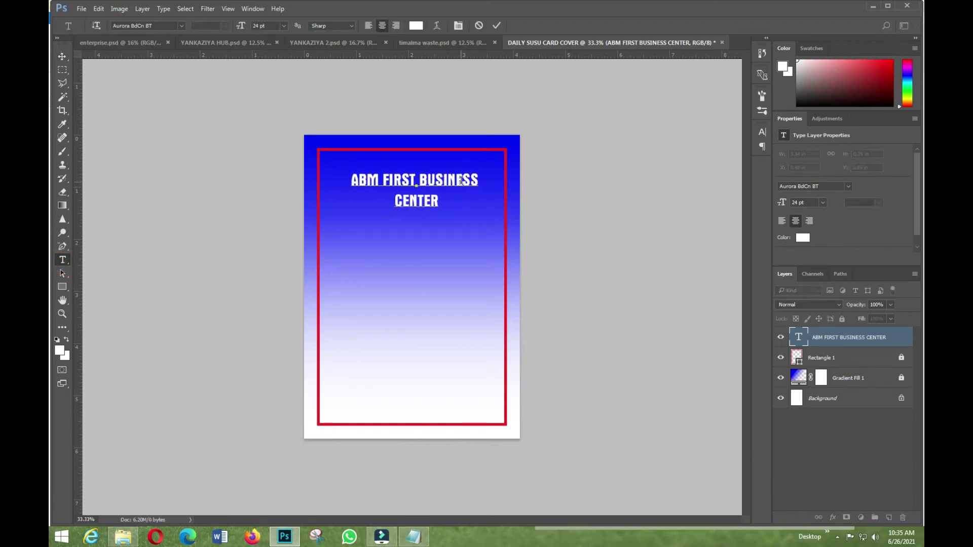
click(61, 58)
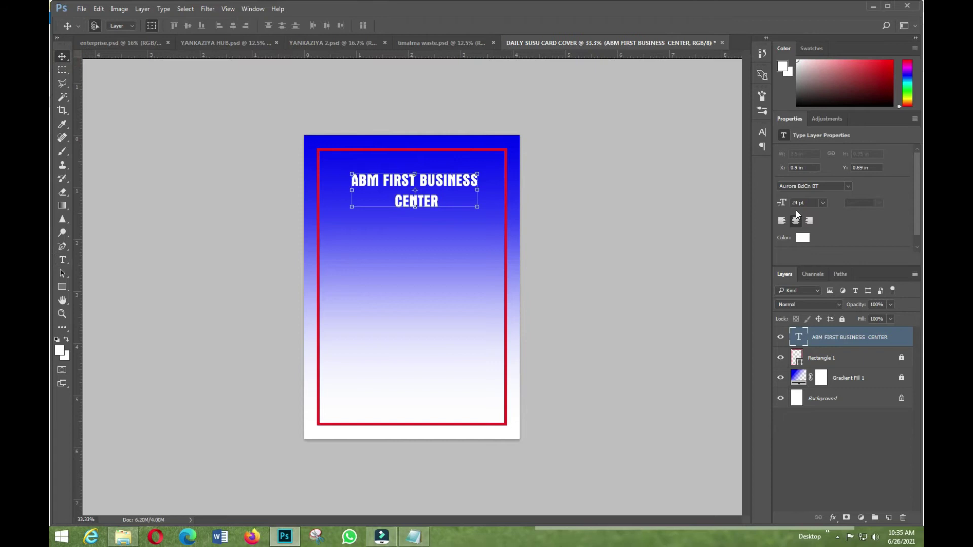
click(782, 221)
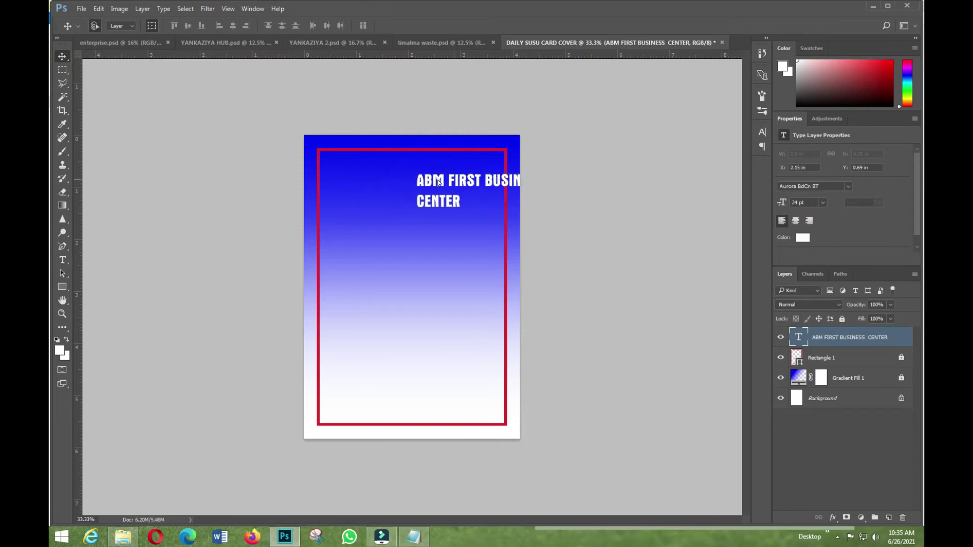
mouse_move(467, 183)
mouse_down()
mouse_move(419, 176)
mouse_move(423, 169)
mouse_up()
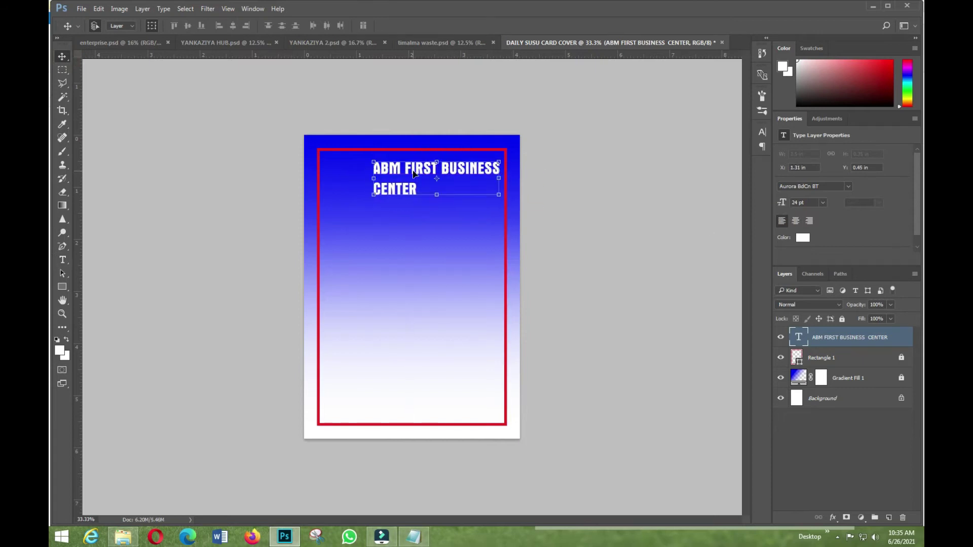
- Draw a small box beside the title with a custom checkmark shape over it
click(64, 286)
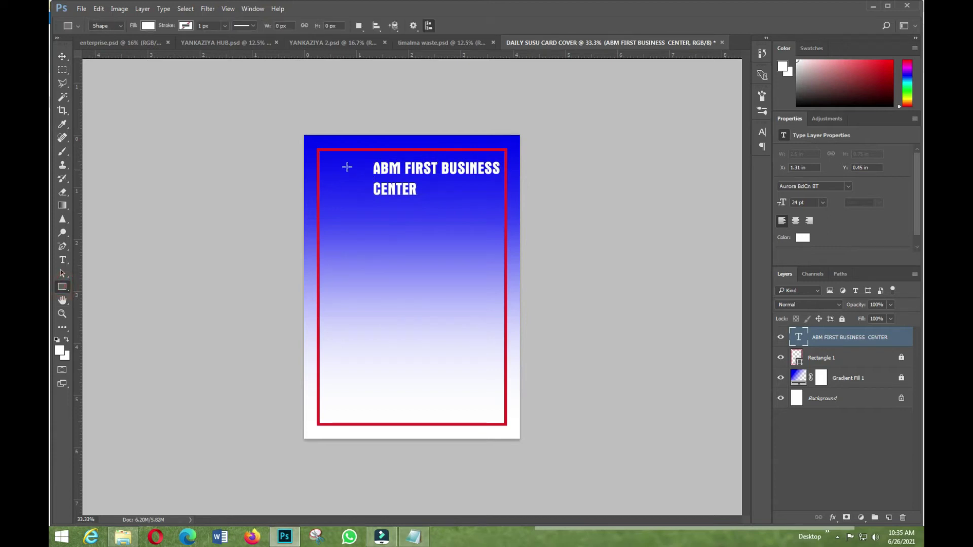
drag(332, 167, 371, 198)
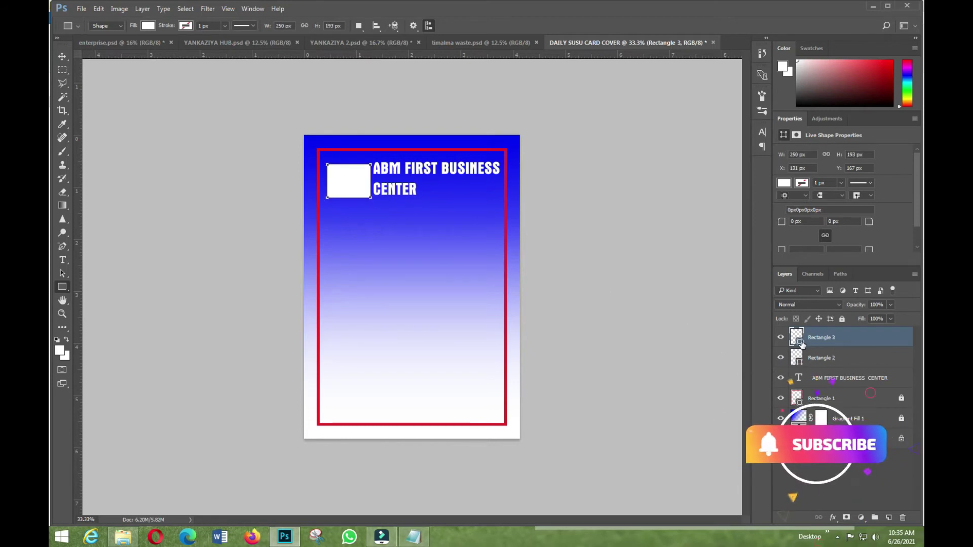
right_click(63, 287)
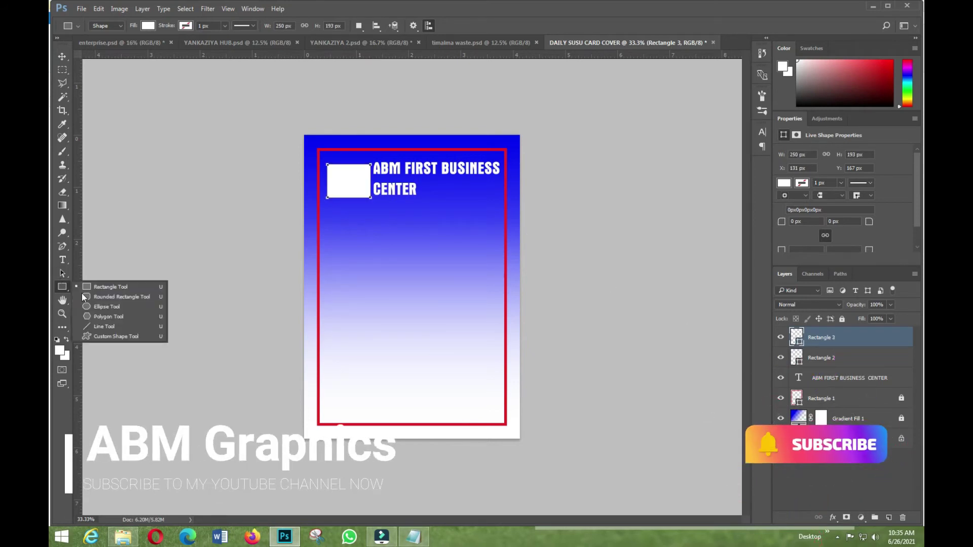
click(100, 337)
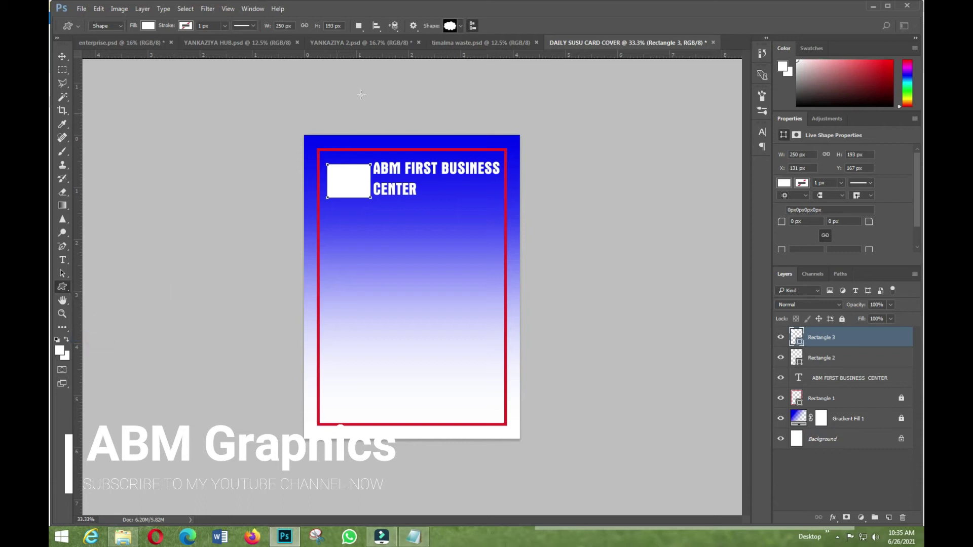
click(457, 25)
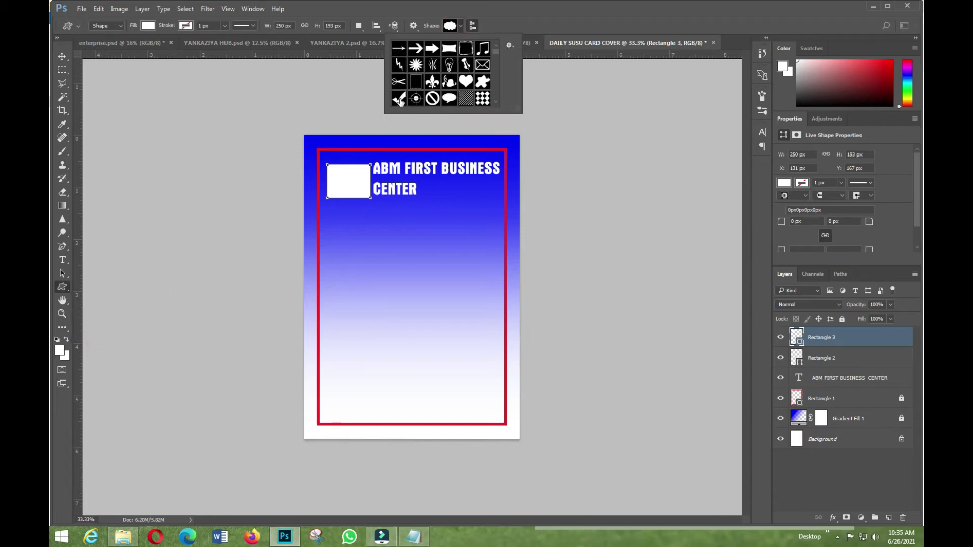
drag(341, 175, 363, 197)
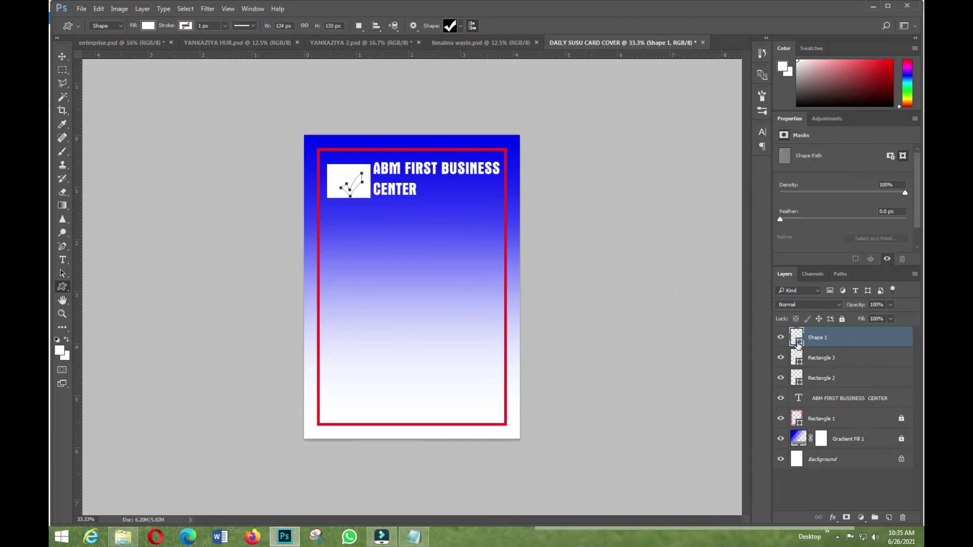
- Colour the checkmark black and the box behind it red
double_click(796, 337)
click(475, 204)
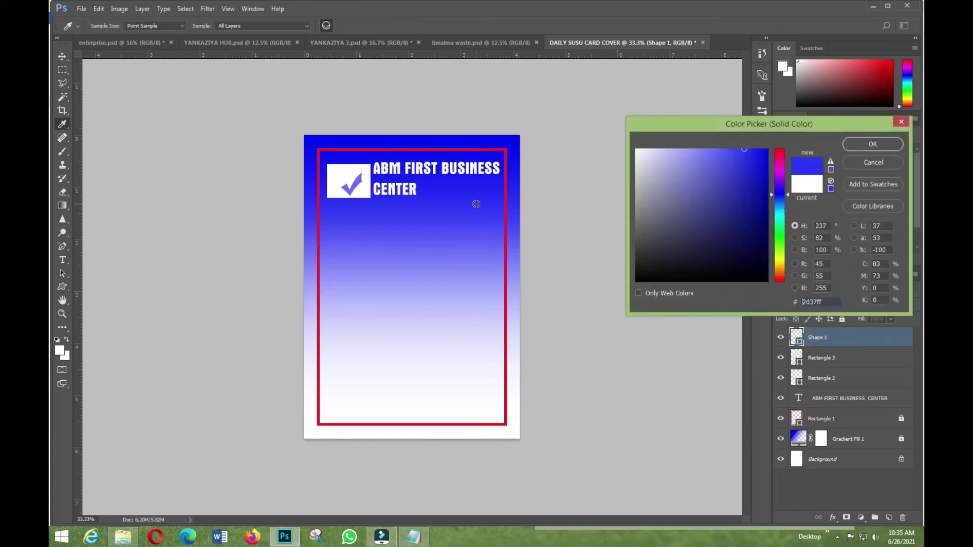
click(758, 281)
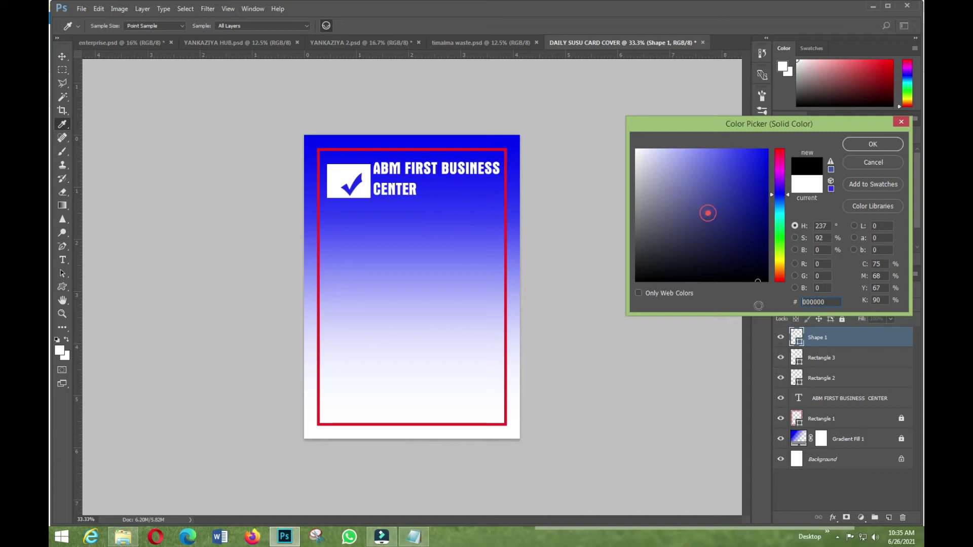
click(871, 145)
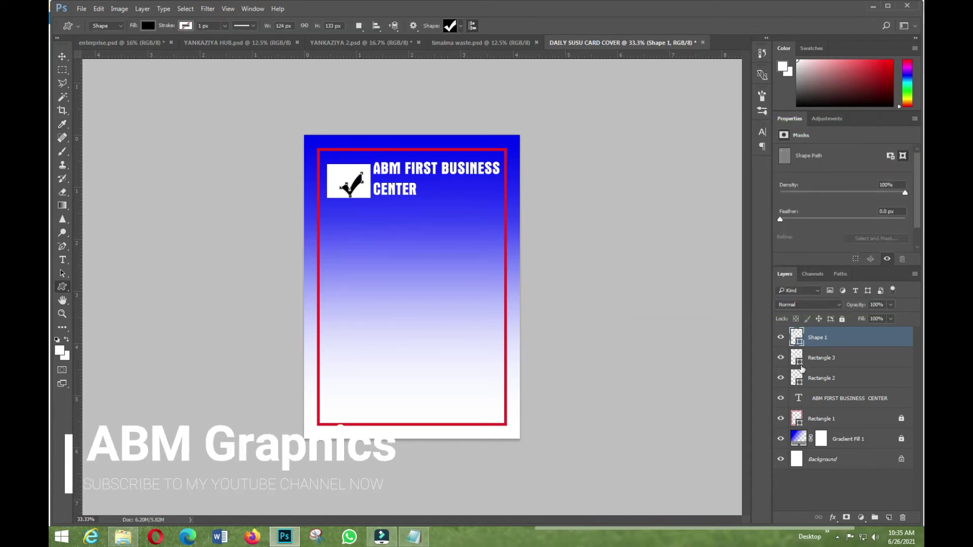
double_click(796, 357)
click(505, 186)
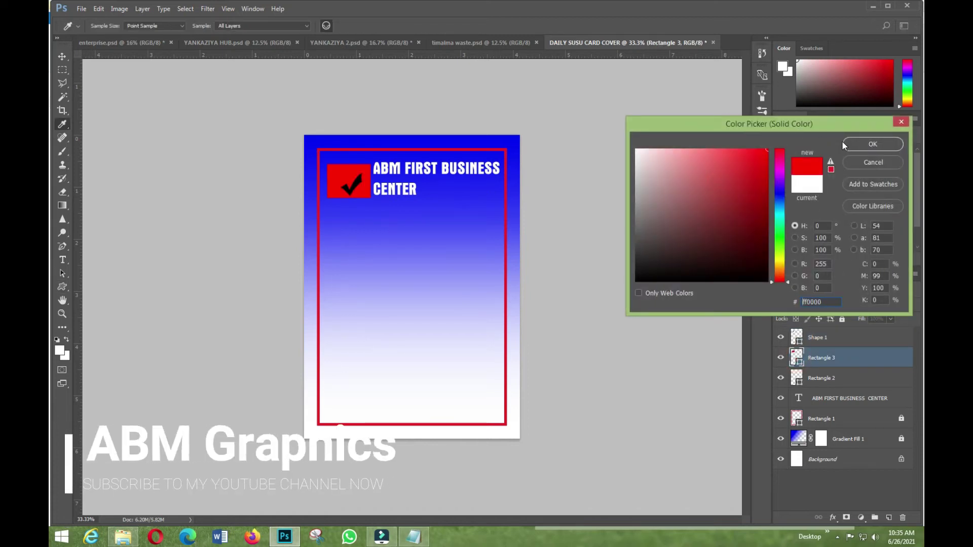
click(866, 144)
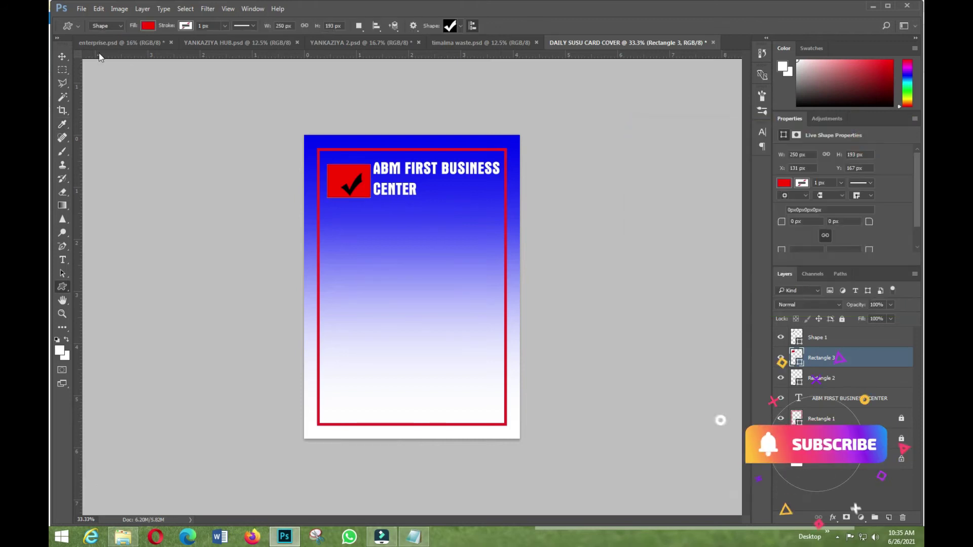
- Nudge the red box and checkmark into place and recolour the checkmark white
click(63, 56)
click(112, 146)
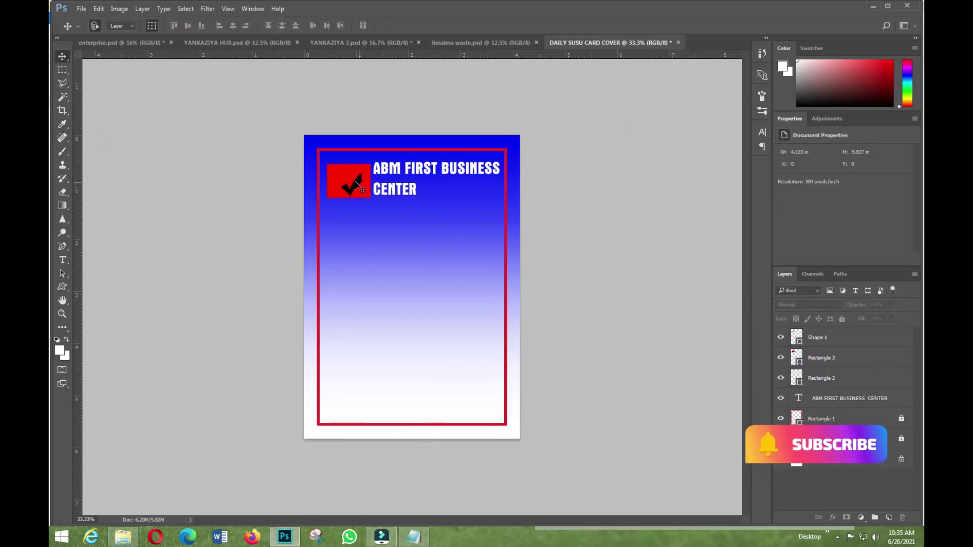
drag(356, 184, 353, 184)
click(198, 174)
click(355, 184)
drag(357, 181, 354, 179)
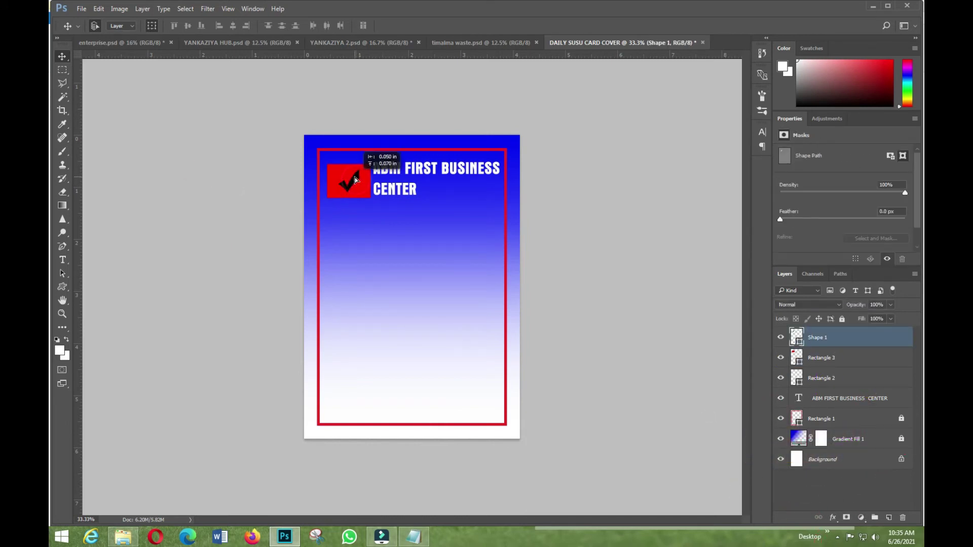
double_click(796, 338)
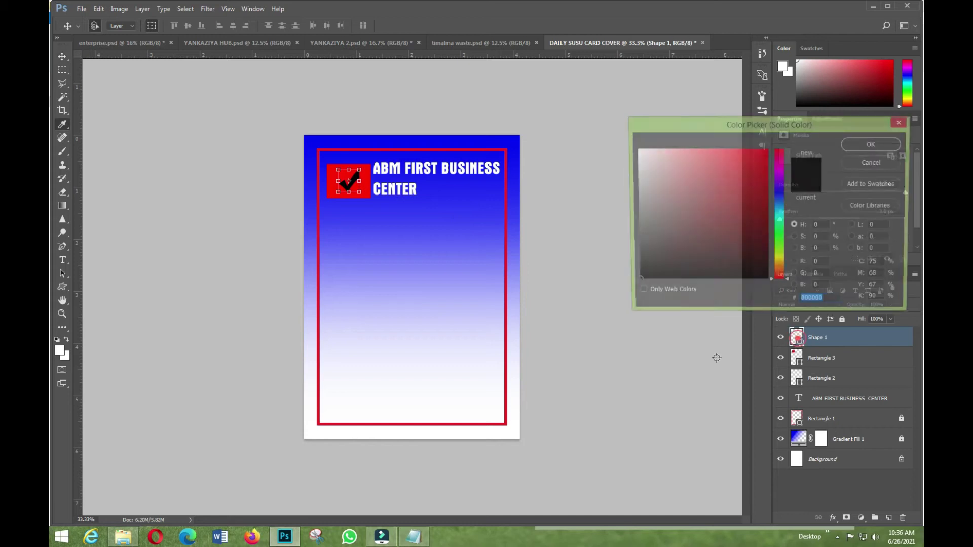
click(883, 150)
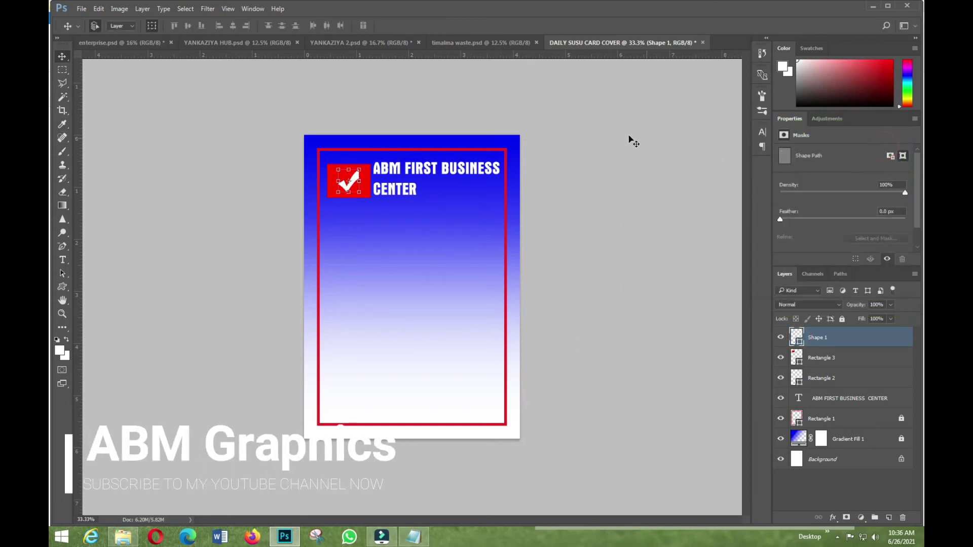
click(626, 139)
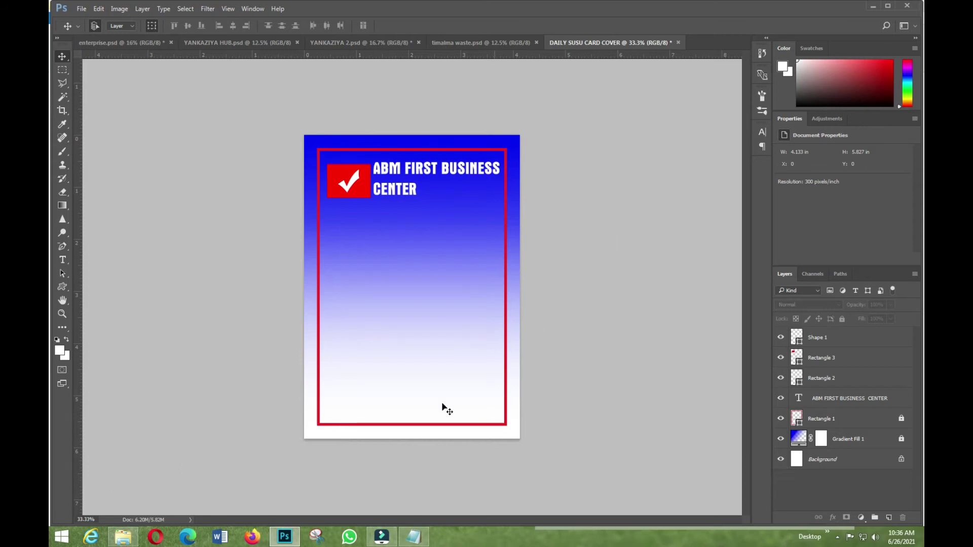
- Copy DAILY SUSU CARD from Notepad and paste it as a new text layer on the card
click(410, 538)
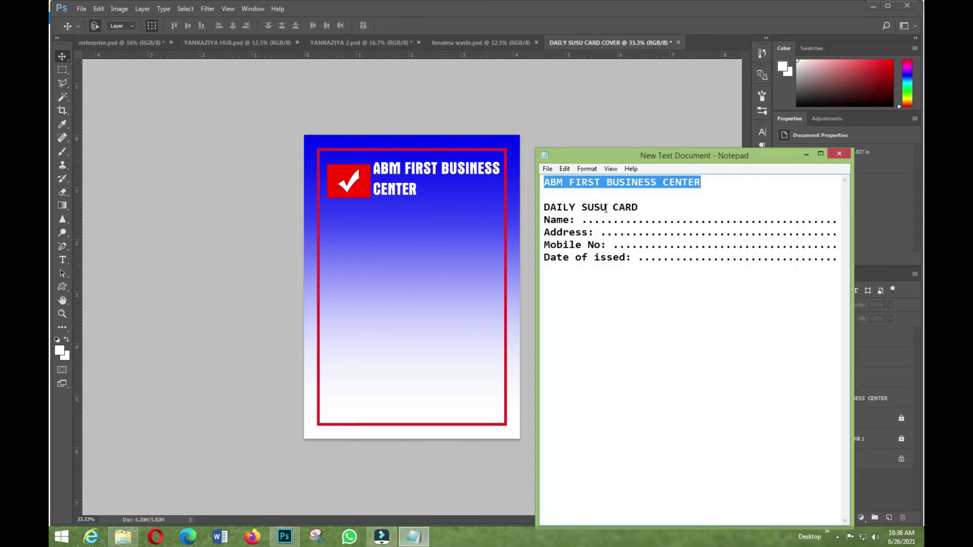
drag(662, 203, 542, 207)
right_click(555, 205)
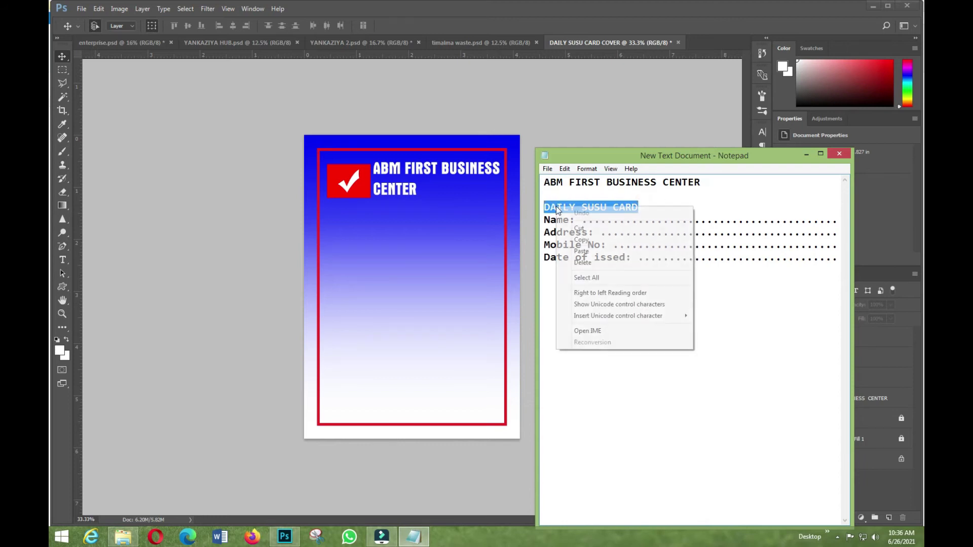
click(581, 239)
click(55, 240)
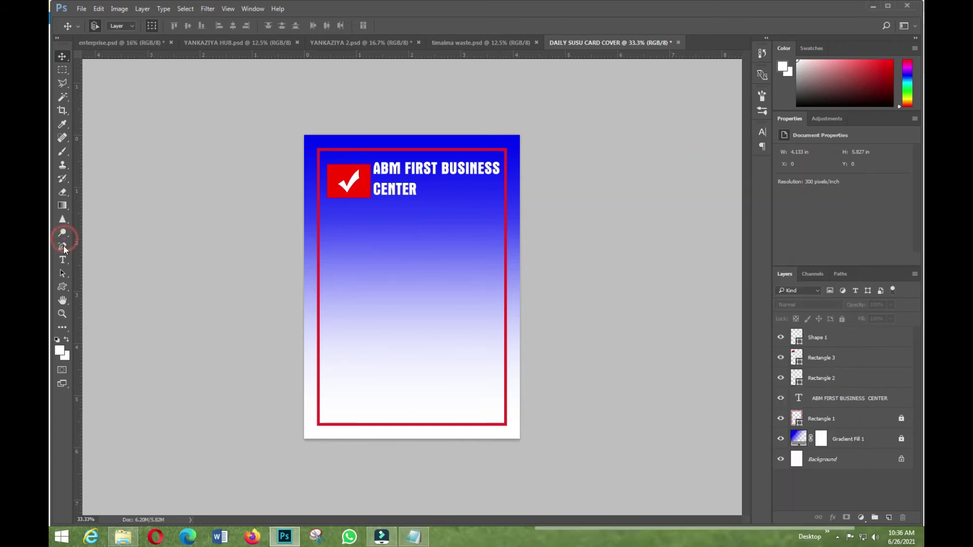
click(64, 260)
click(347, 301)
right_click(347, 302)
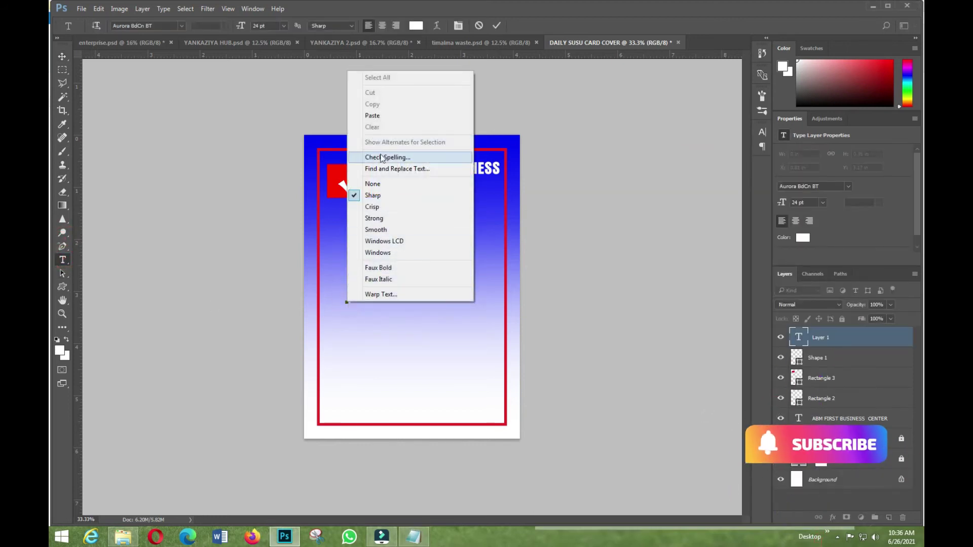
click(371, 116)
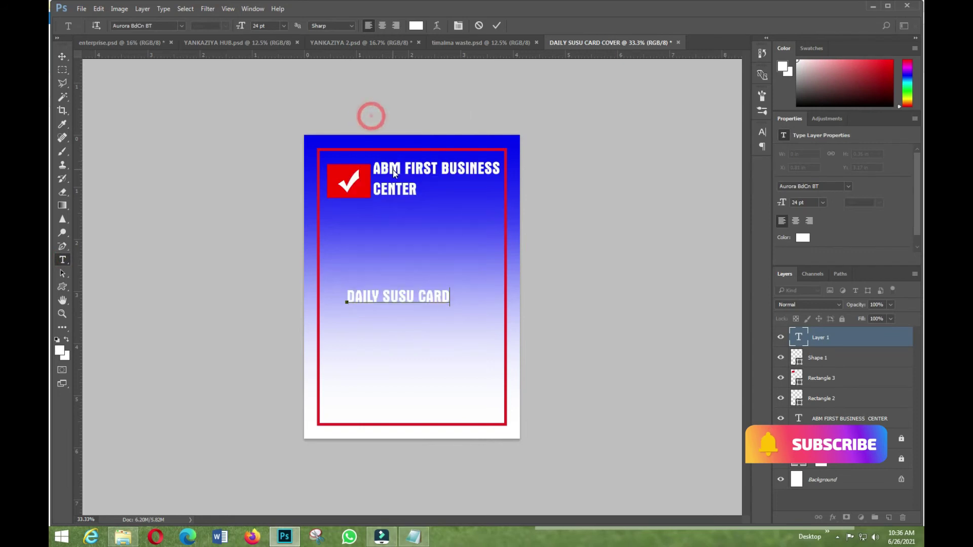
click(62, 56)
- Set the heading to ITC Avant Garde Gothic BT at 30 pt and move it under the title
click(847, 187)
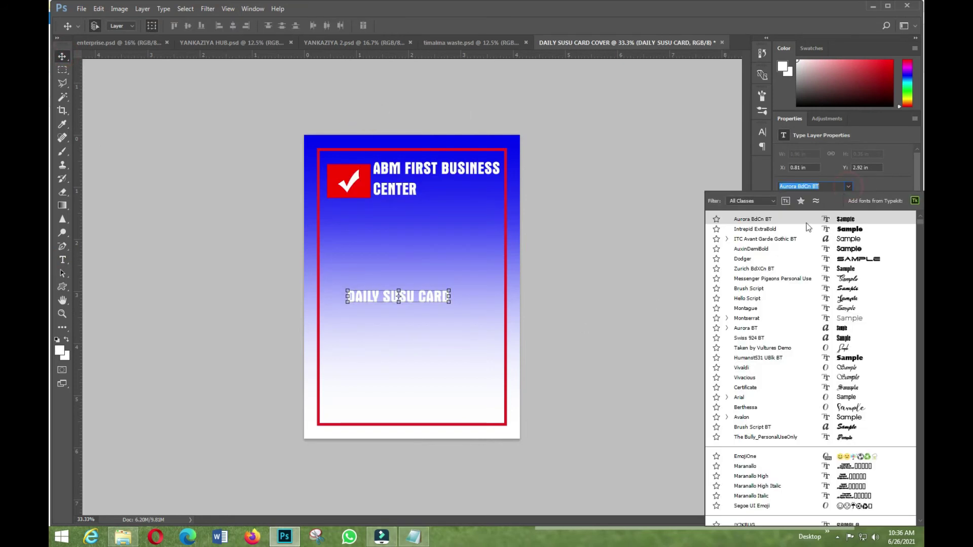
click(754, 240)
click(822, 202)
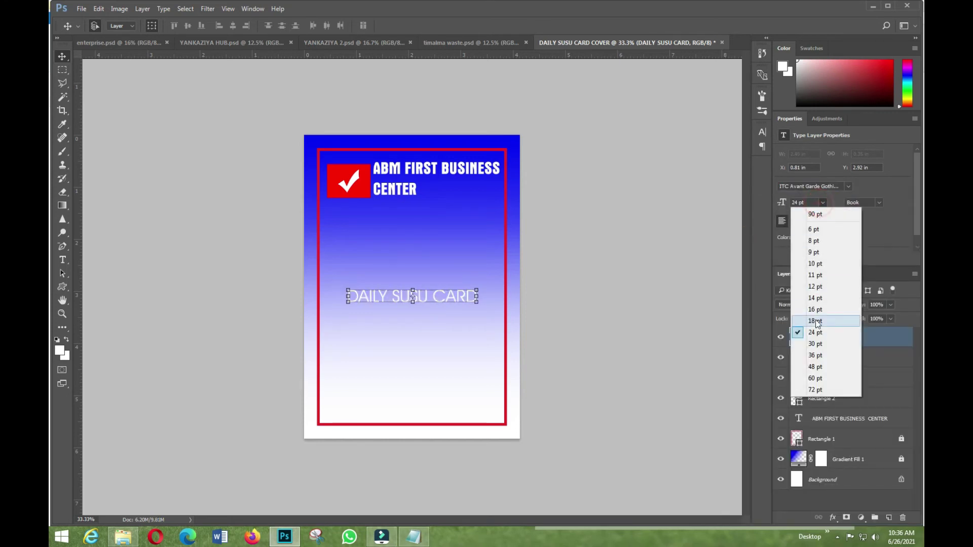
click(810, 342)
drag(452, 295, 439, 256)
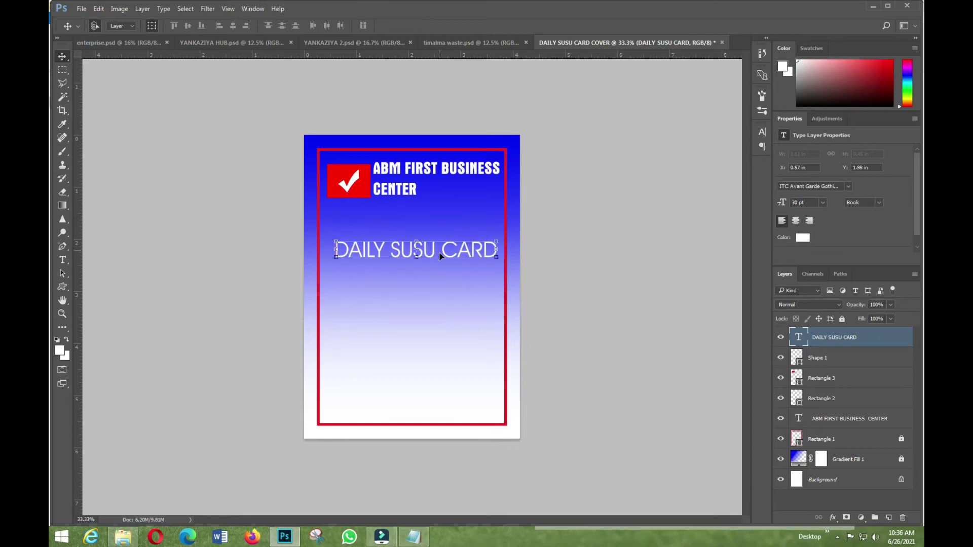
- Draw a white circle with the Ellipse Tool and centre it below the DAILY SUSU CARD heading
click(61, 287)
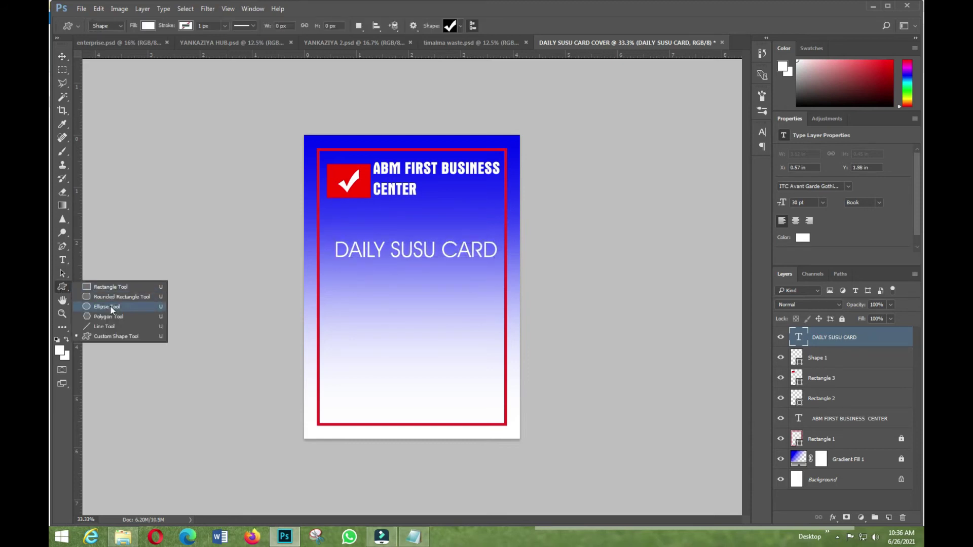
click(109, 307)
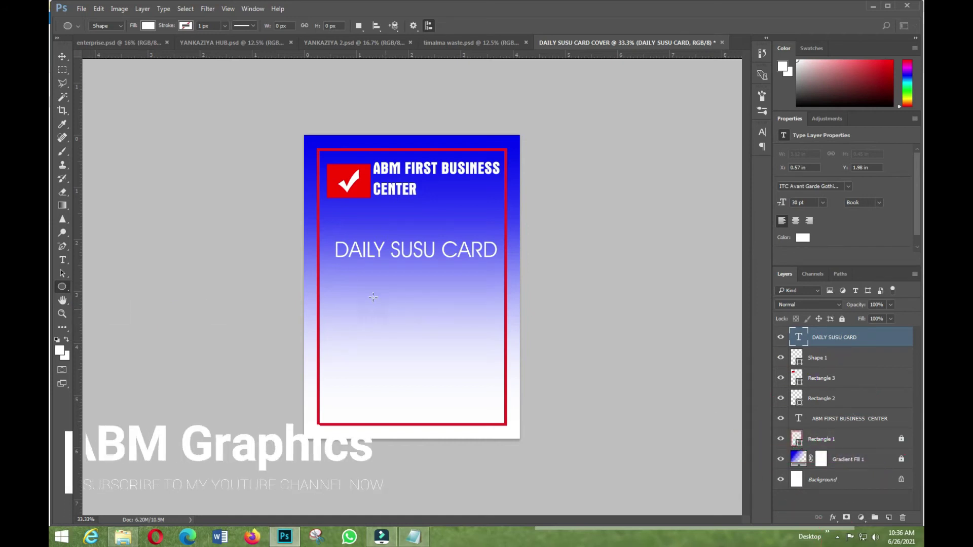
drag(373, 286, 493, 382)
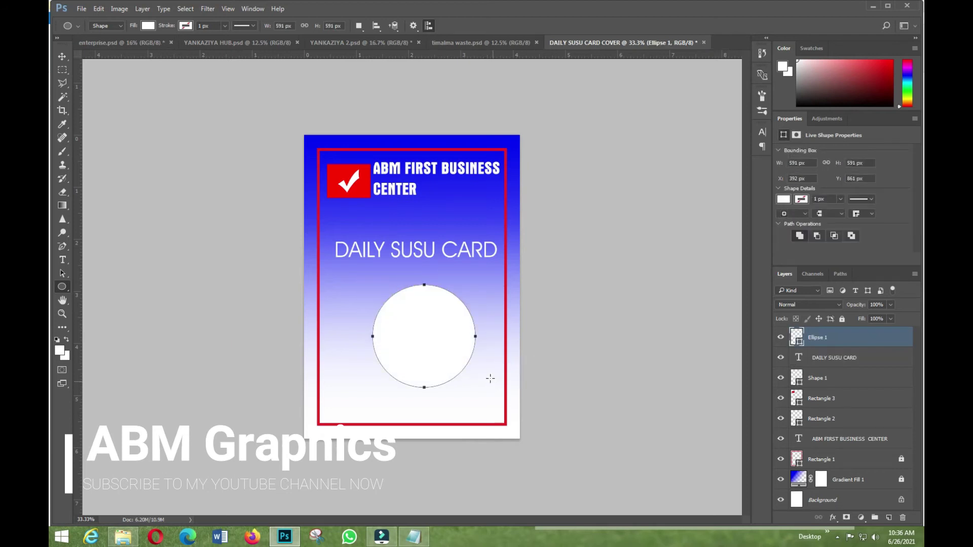
click(63, 56)
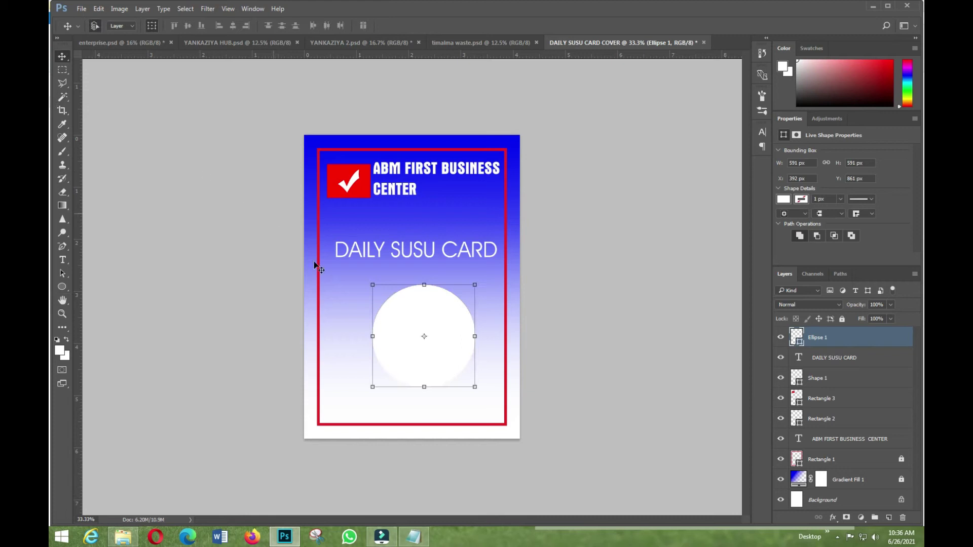
drag(424, 323, 412, 304)
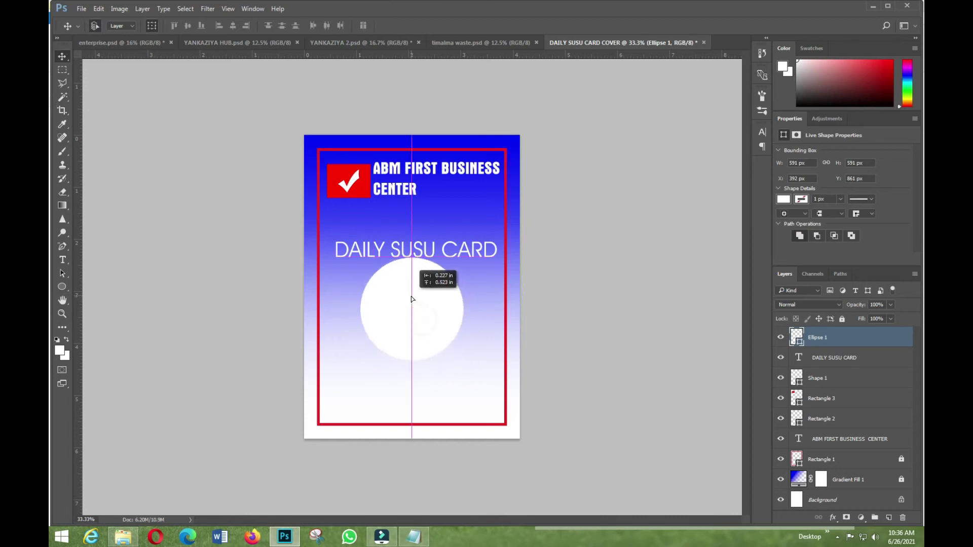
- Place the hands-and-tree photo from Desktop/SUSU BOX as a linked layer over the circle
click(82, 9)
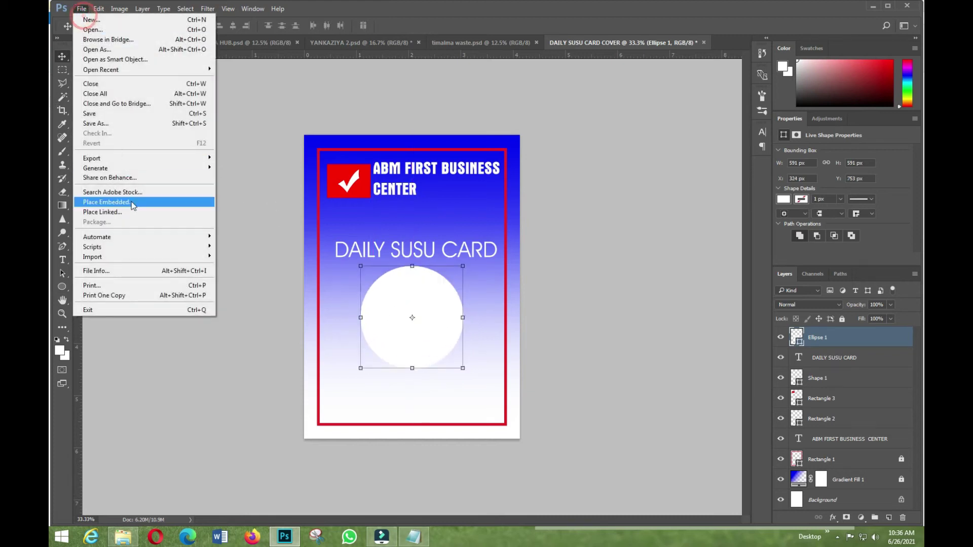
click(130, 211)
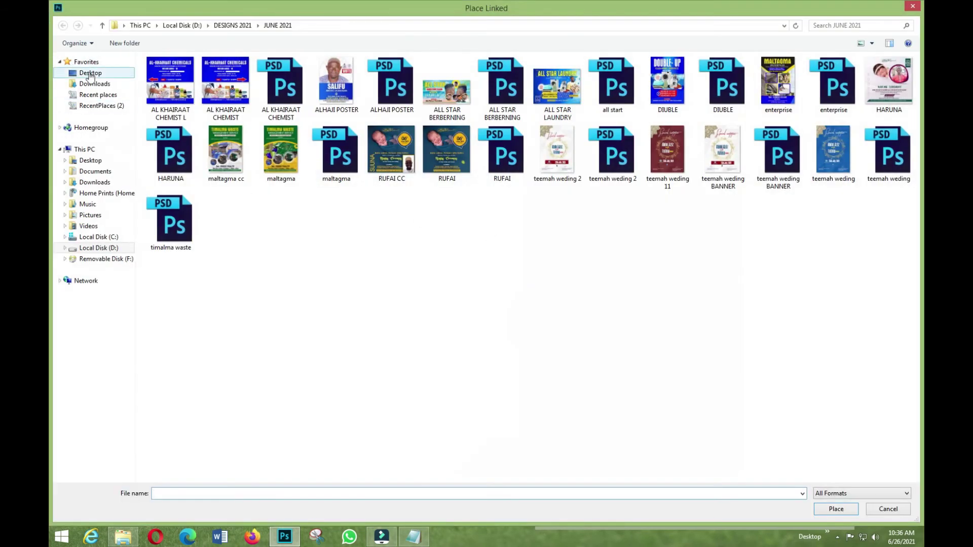
click(90, 73)
double_click(215, 169)
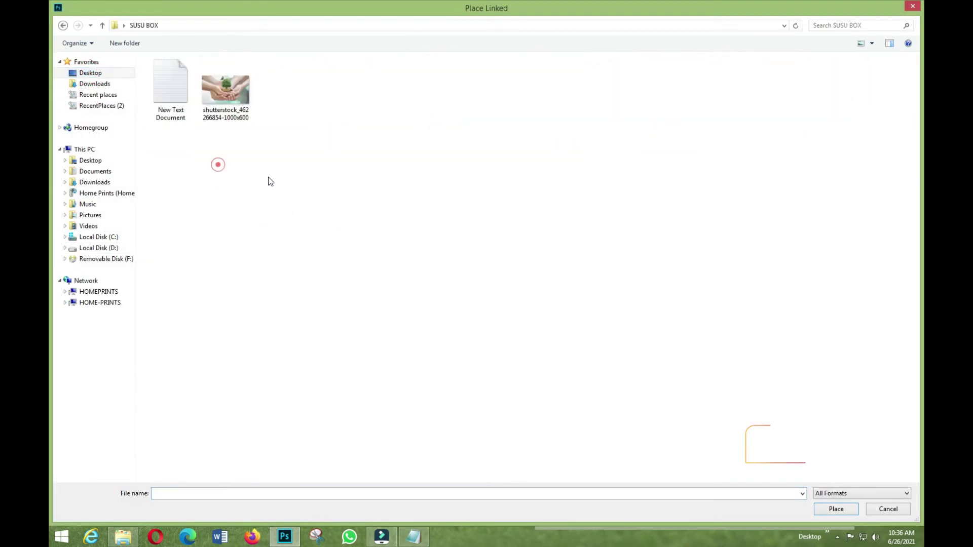
double_click(228, 90)
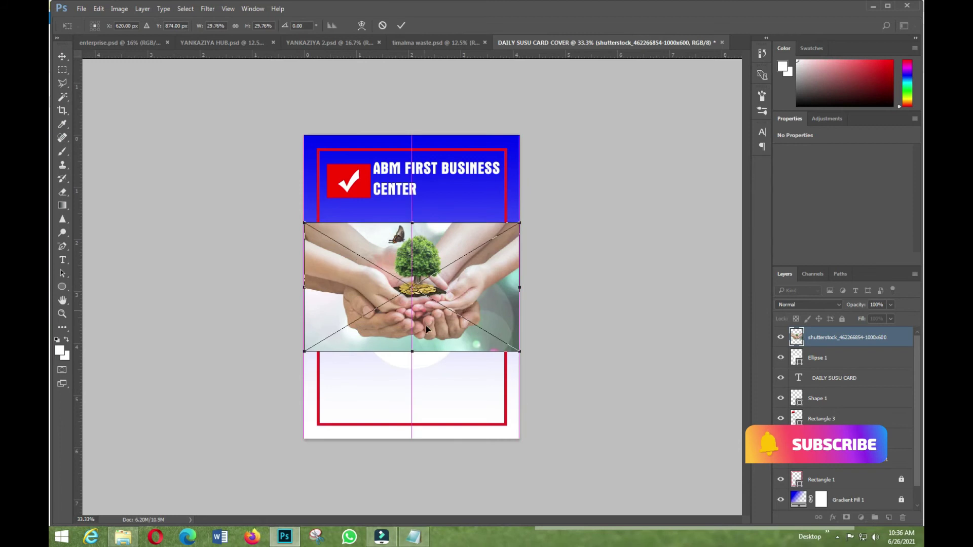
drag(413, 292, 413, 319)
click(403, 27)
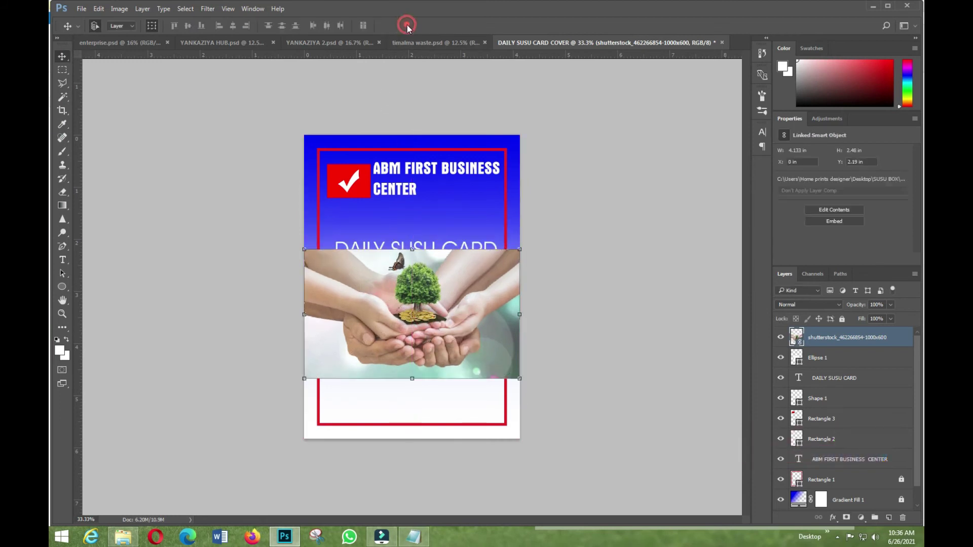
- Clip the photo to the white circle and resize it to fill the circle
right_click(832, 335)
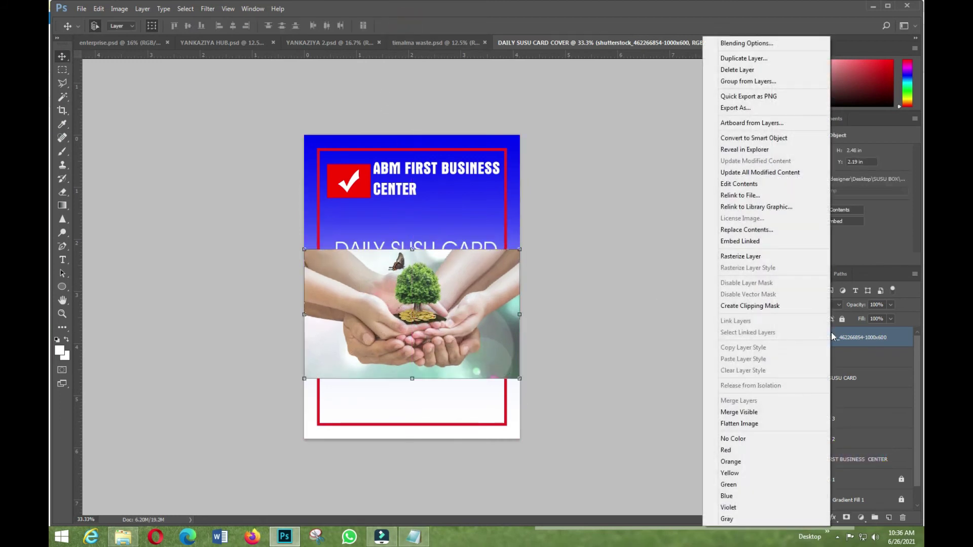
click(763, 313)
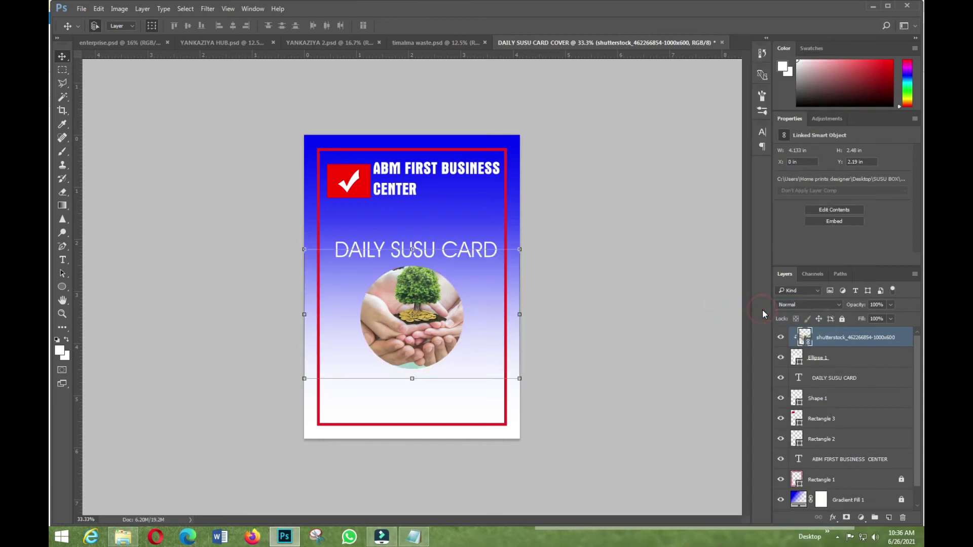
drag(416, 326, 415, 332)
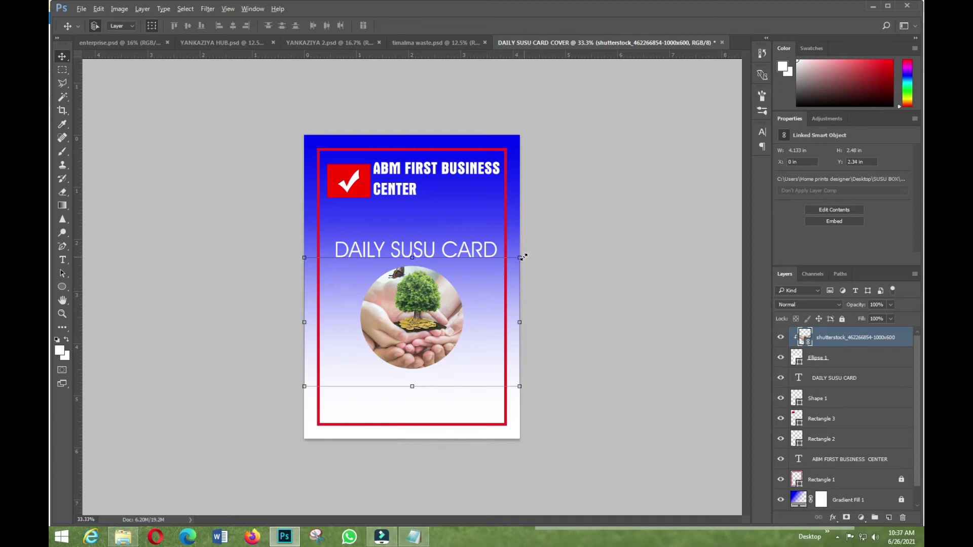
drag(521, 258, 484, 280)
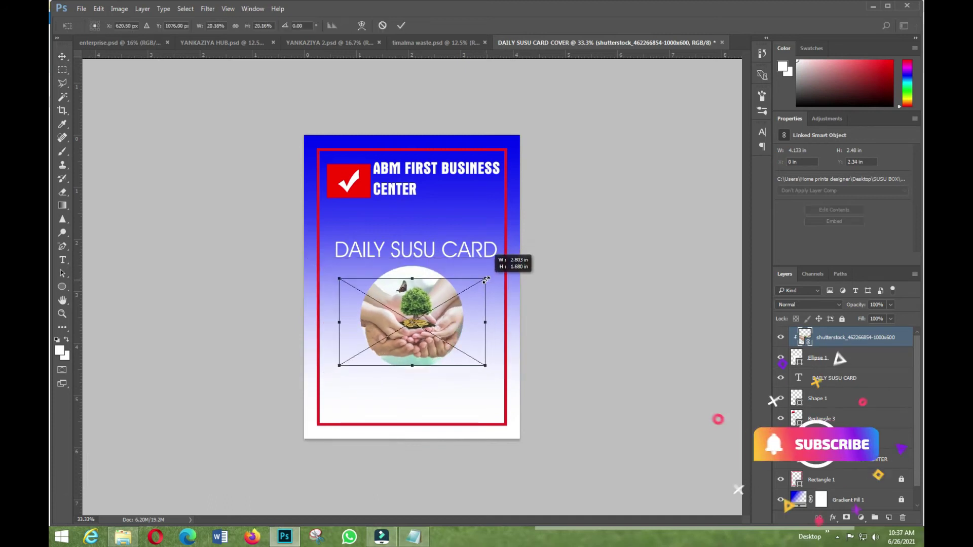
drag(485, 280, 489, 275)
drag(434, 295, 436, 295)
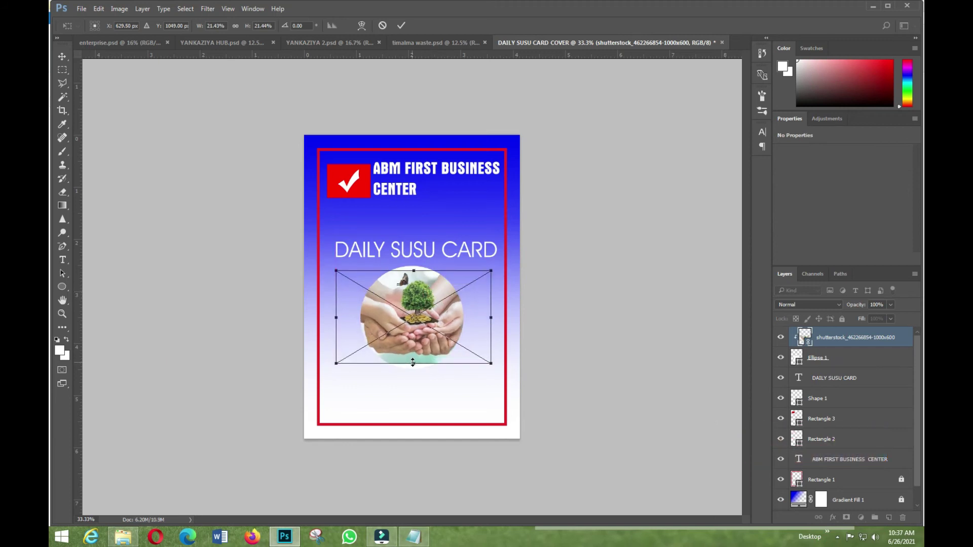
drag(412, 363, 415, 370)
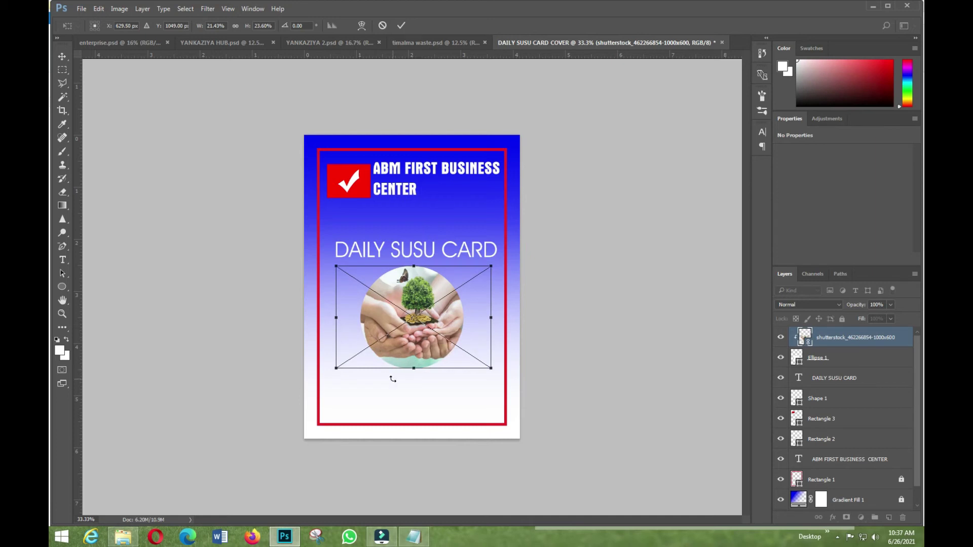
- Commit the photo resize and duplicate the Ellipse 1 layer
click(401, 25)
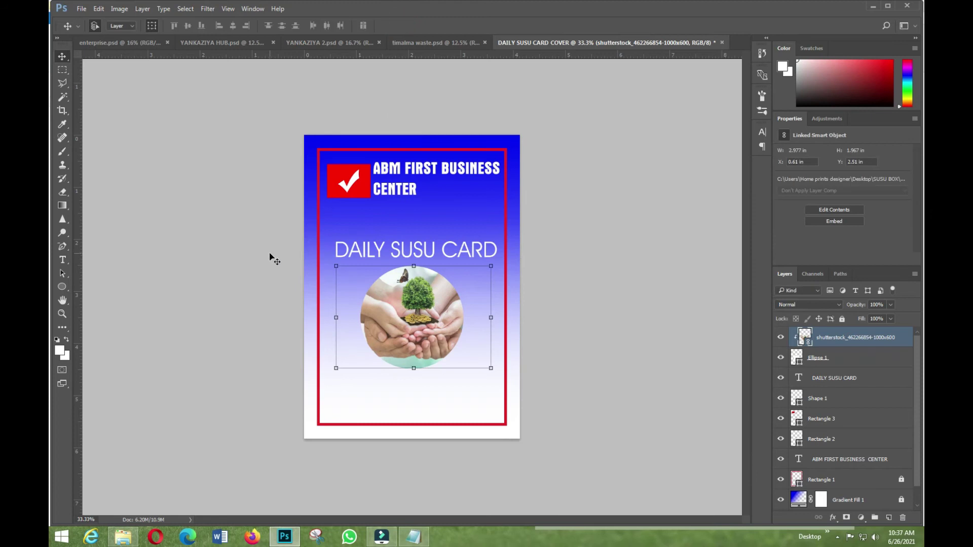
click(823, 363)
right_click(825, 359)
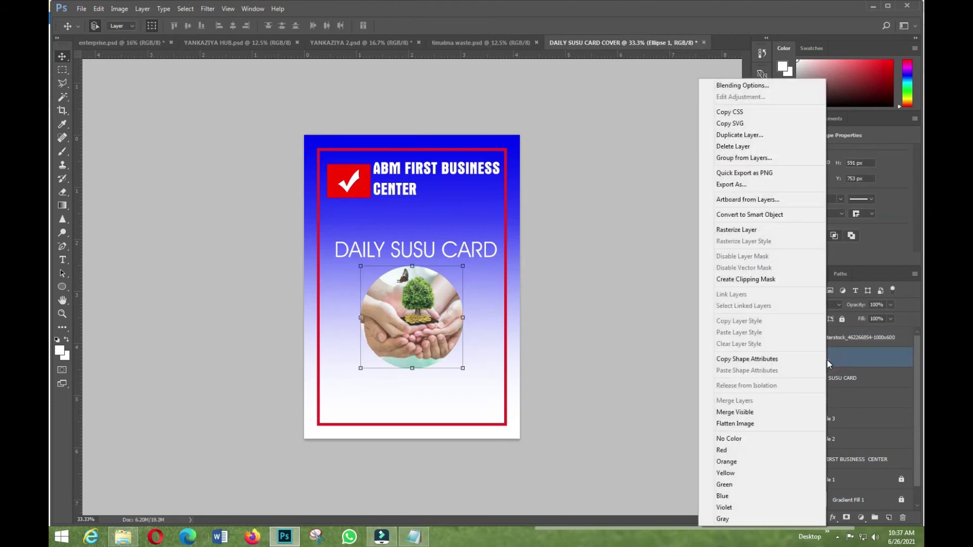
click(742, 135)
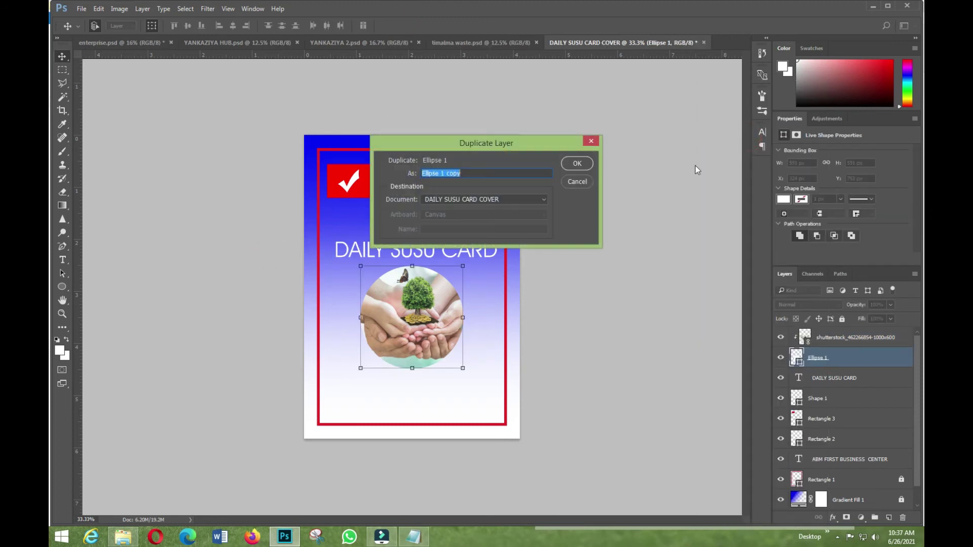
click(575, 165)
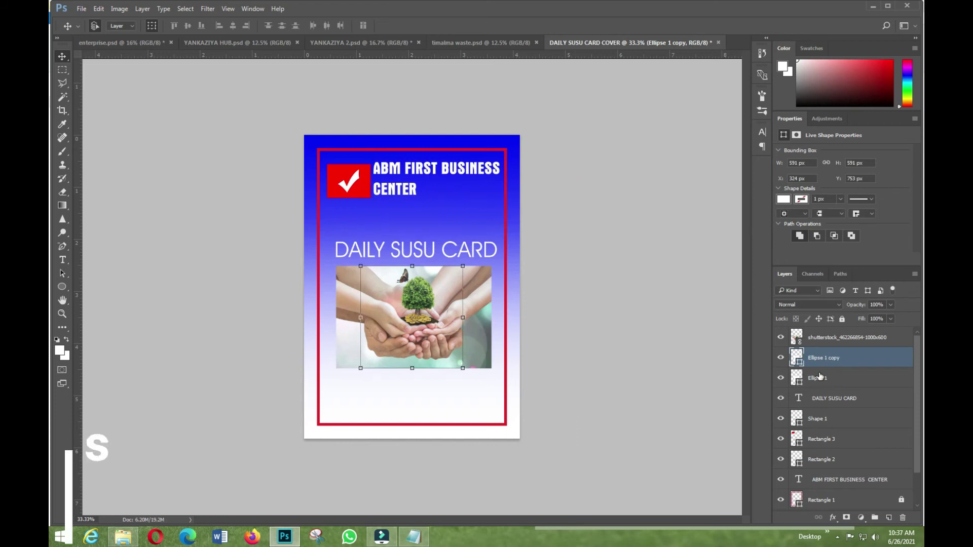
- Clip the photo to the circle and enlarge the circle behind it into a ring
right_click(824, 337)
click(770, 308)
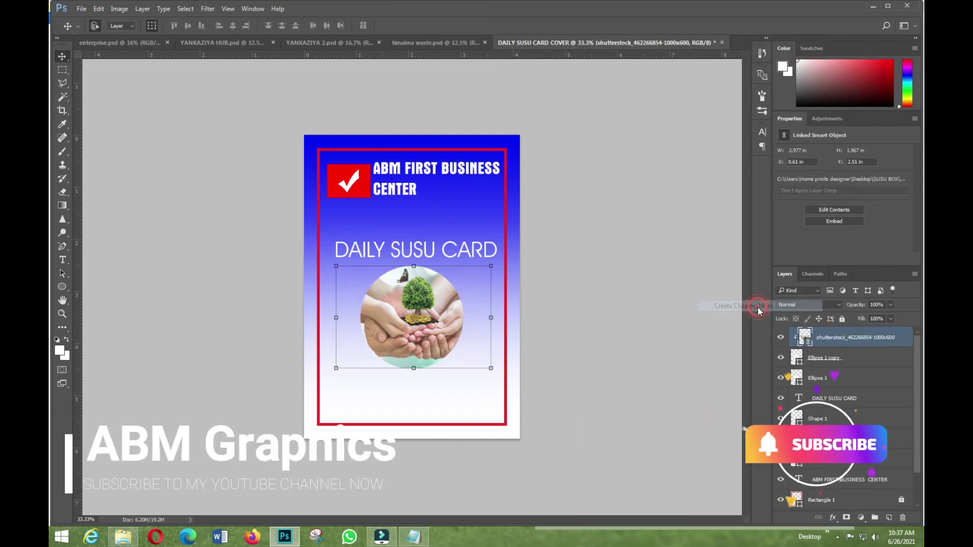
click(820, 378)
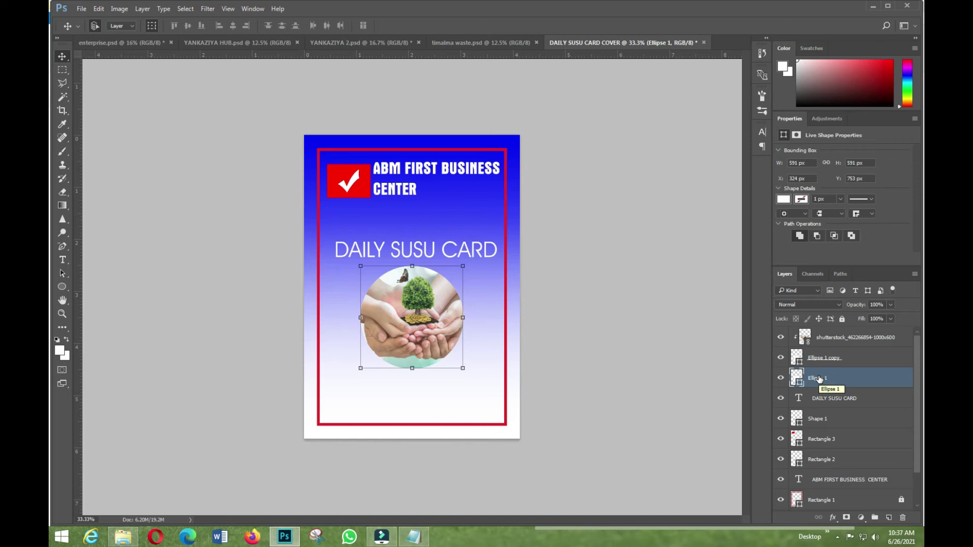
drag(465, 369, 472, 374)
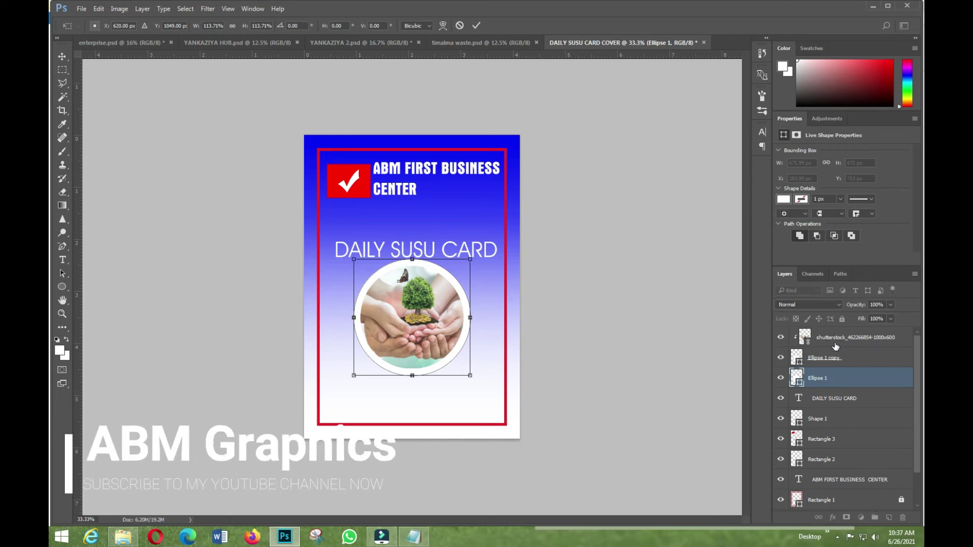
- Apply the circle's size and group the photo and circle layers as group '1'
click(480, 24)
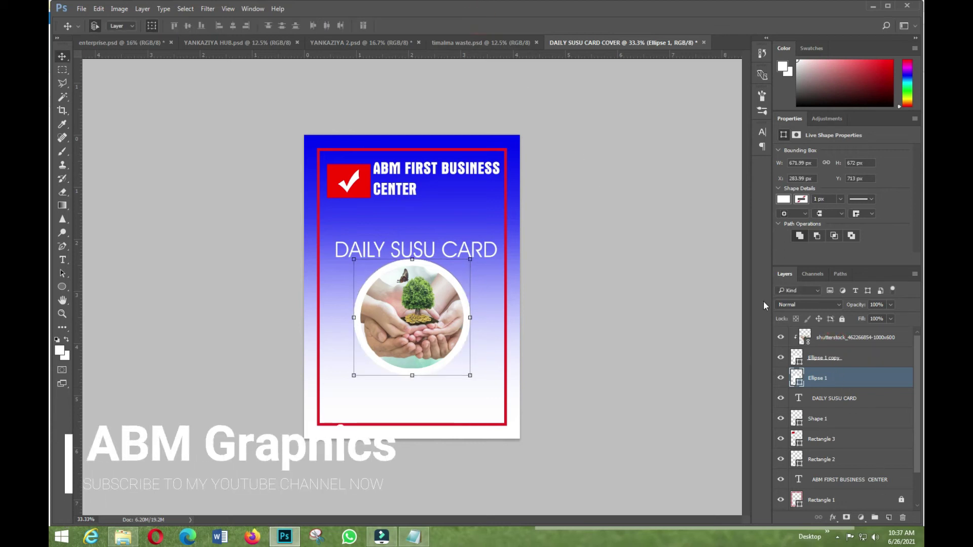
shift+click(825, 339)
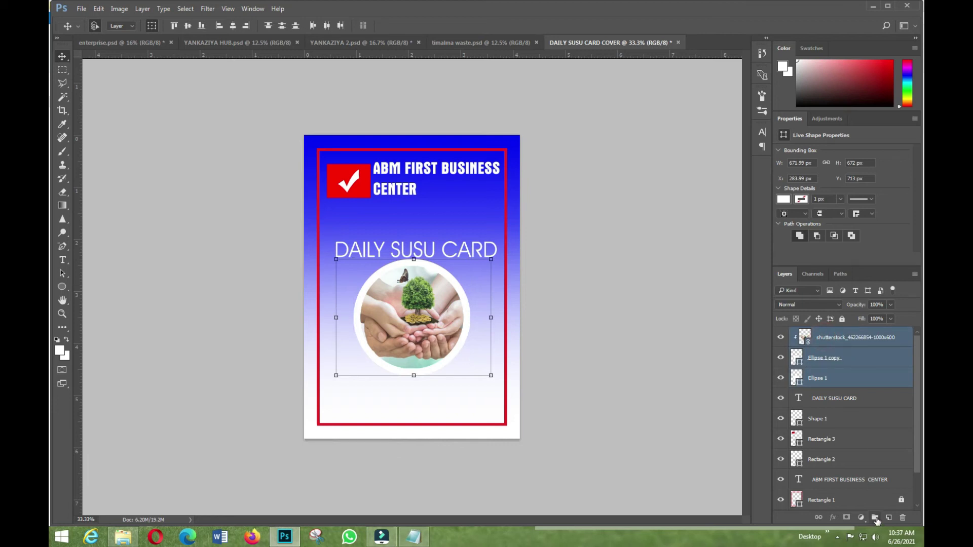
click(875, 518)
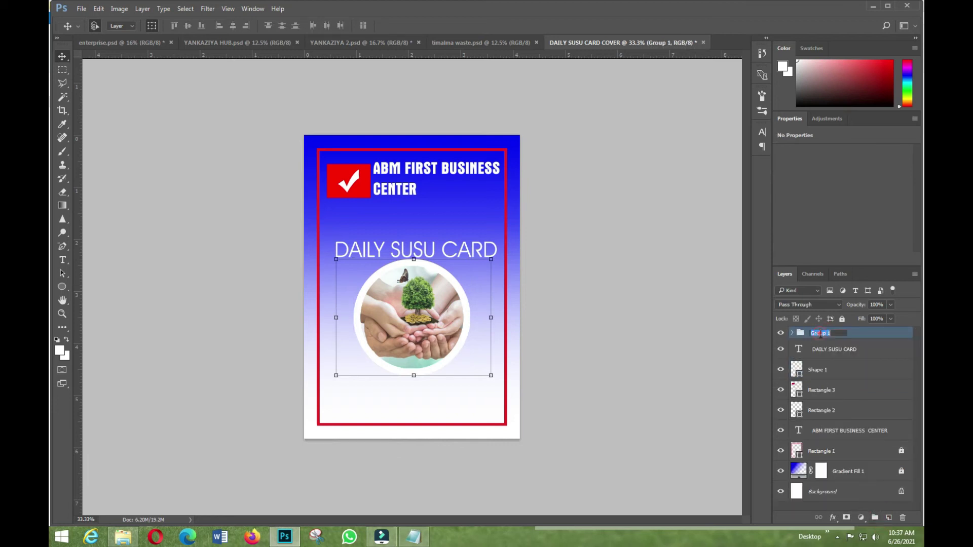
click(821, 333)
text(1)
click(863, 334)
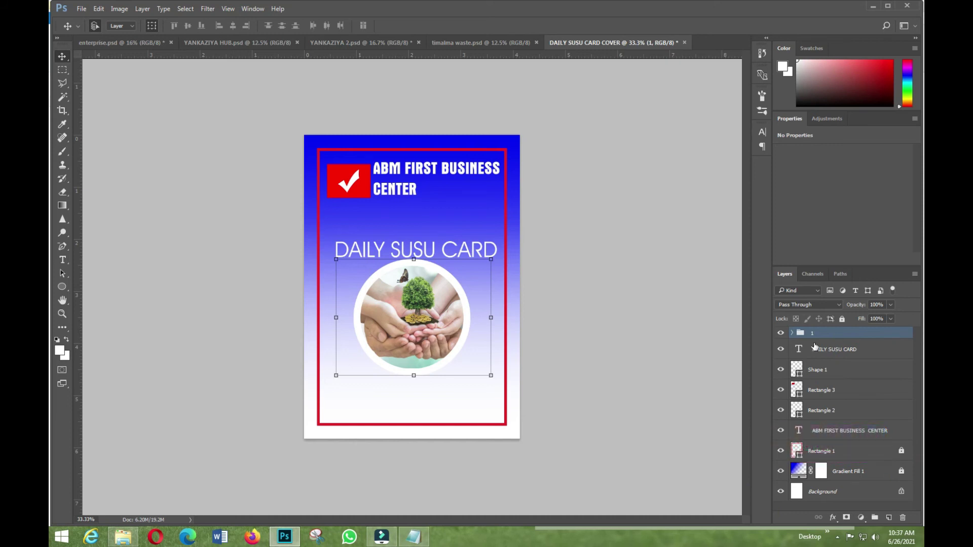
- Move group '1' up and shrink it to about 79% under the title
drag(428, 327, 433, 272)
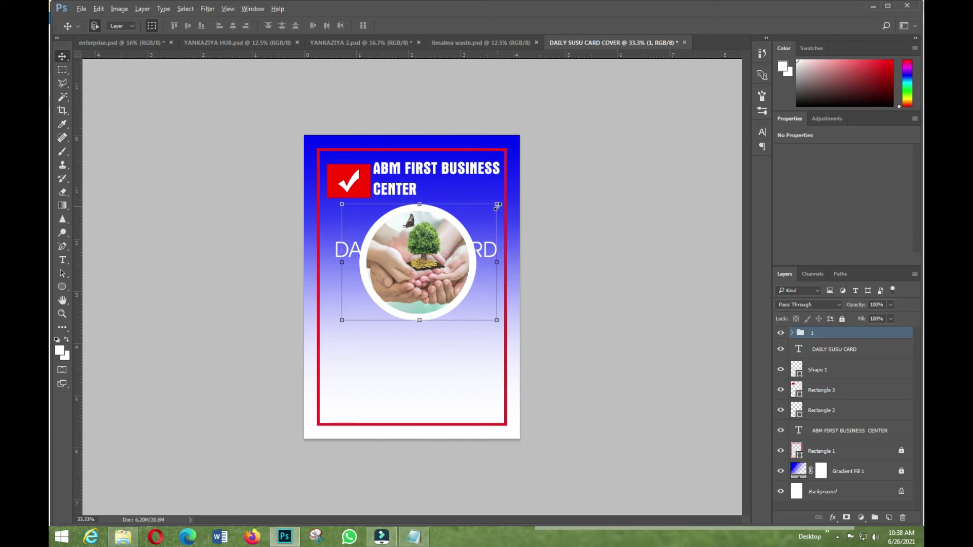
drag(497, 205, 475, 230)
drag(439, 281, 430, 273)
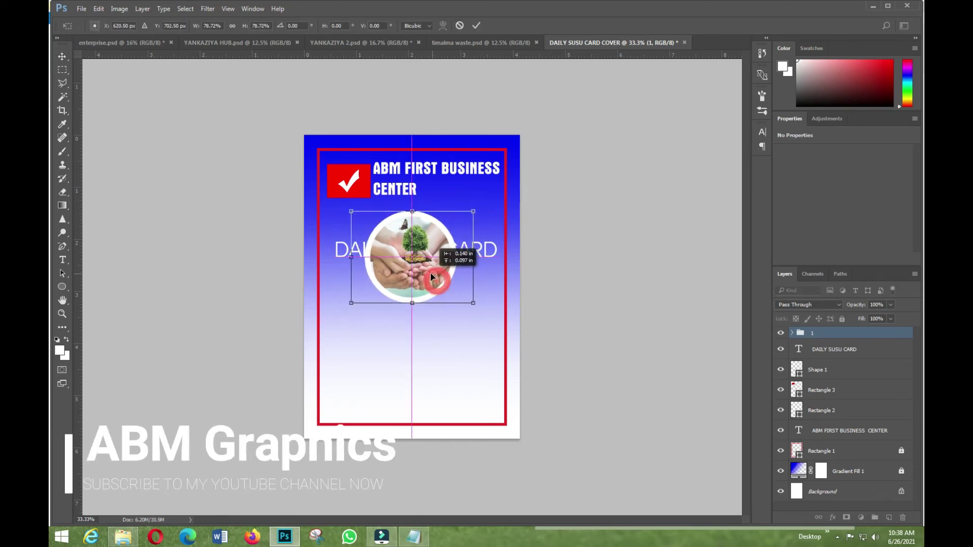
click(478, 26)
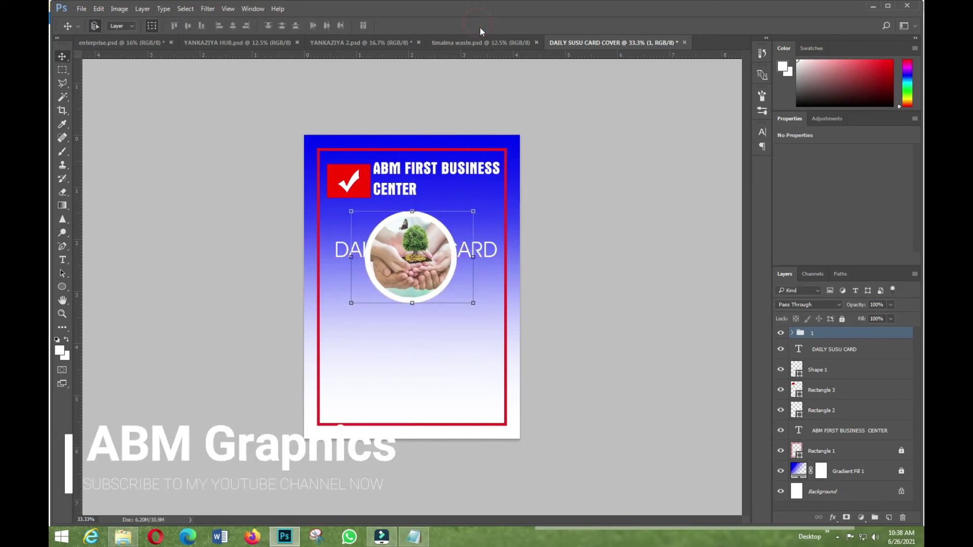
- Move DAILY SUSU CARD below the photo and select the Name-to-Date lines in Notepad
click(827, 350)
mouse_move(485, 255)
mouse_down()
mouse_move(485, 320)
mouse_move(464, 327)
mouse_up()
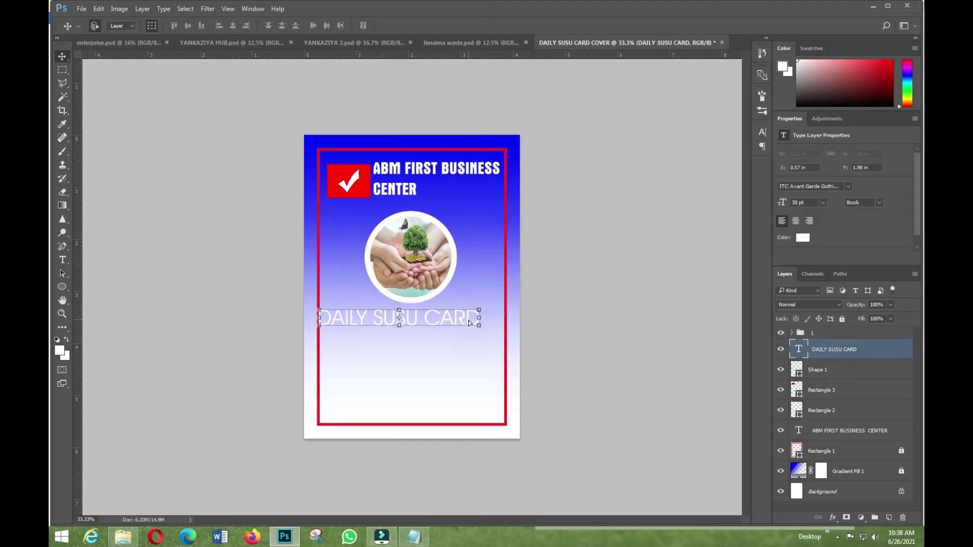
click(414, 537)
drag(544, 219, 843, 273)
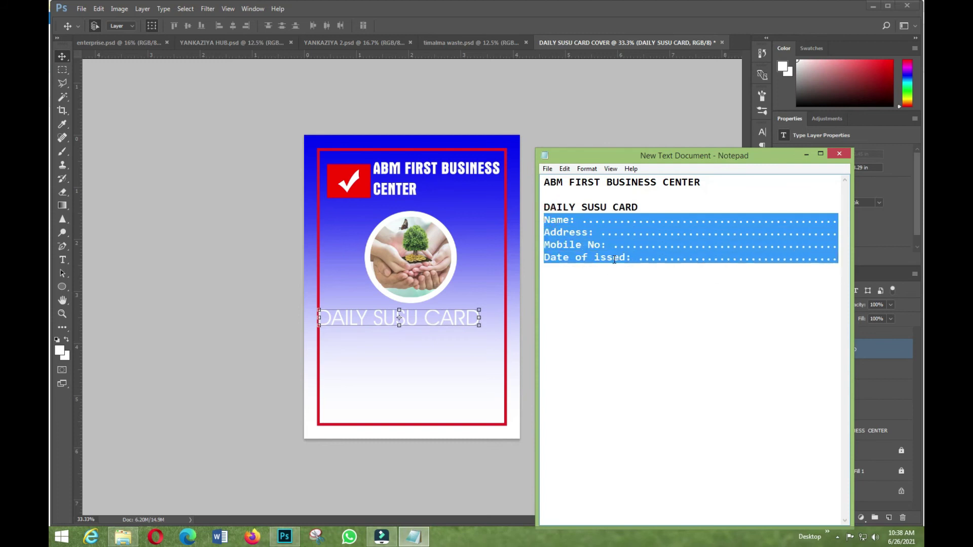
- Copy the Name, Address, Mobile No and Date of issed lines and paste them onto the card
right_click(615, 259)
click(632, 289)
click(63, 260)
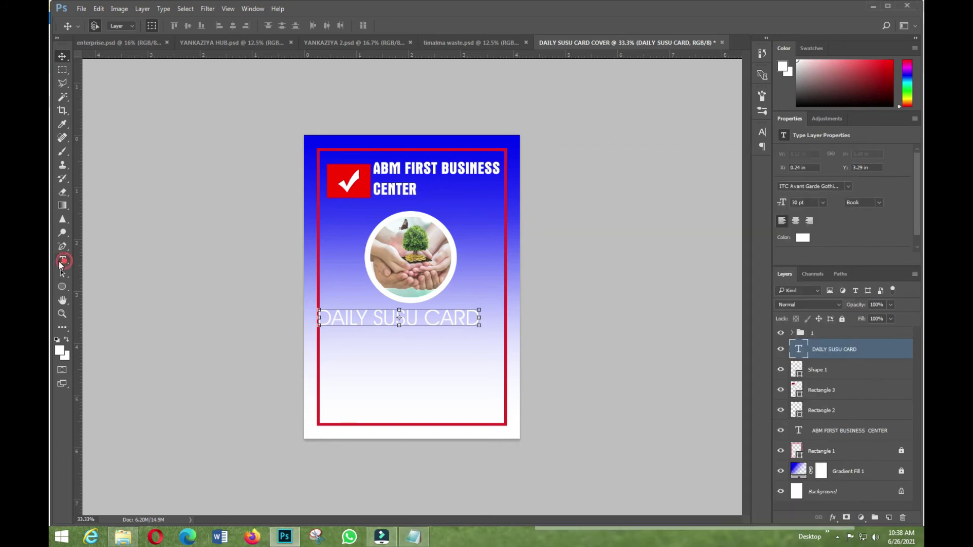
click(62, 261)
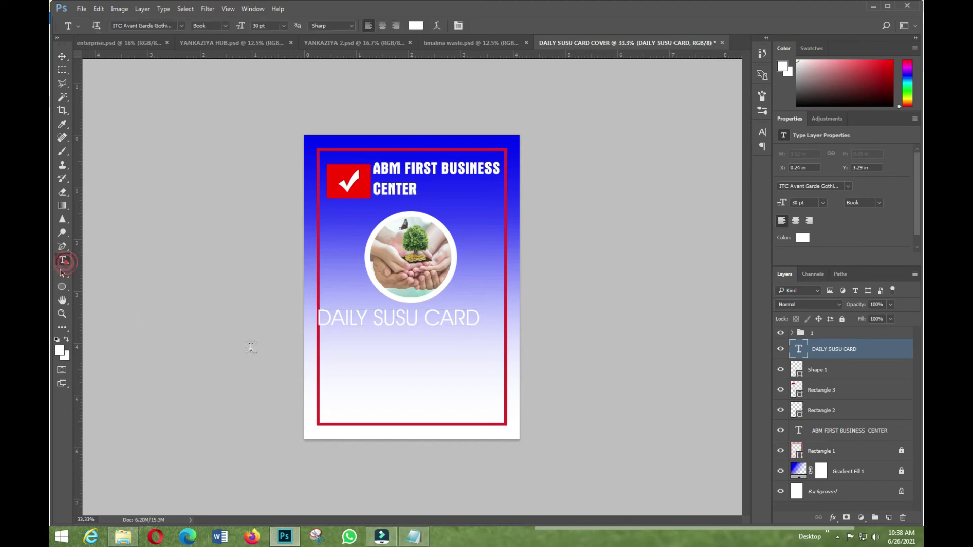
click(334, 354)
right_click(334, 354)
click(373, 172)
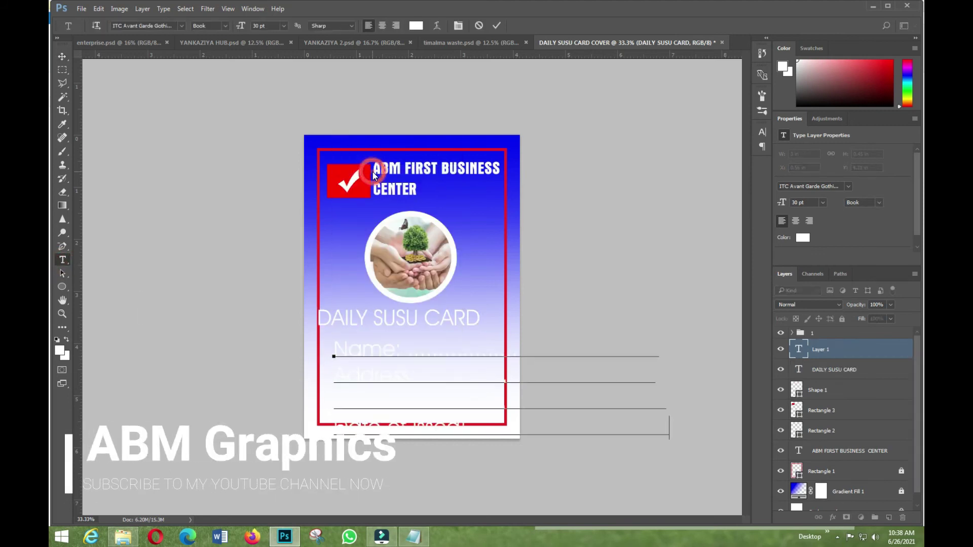
click(64, 58)
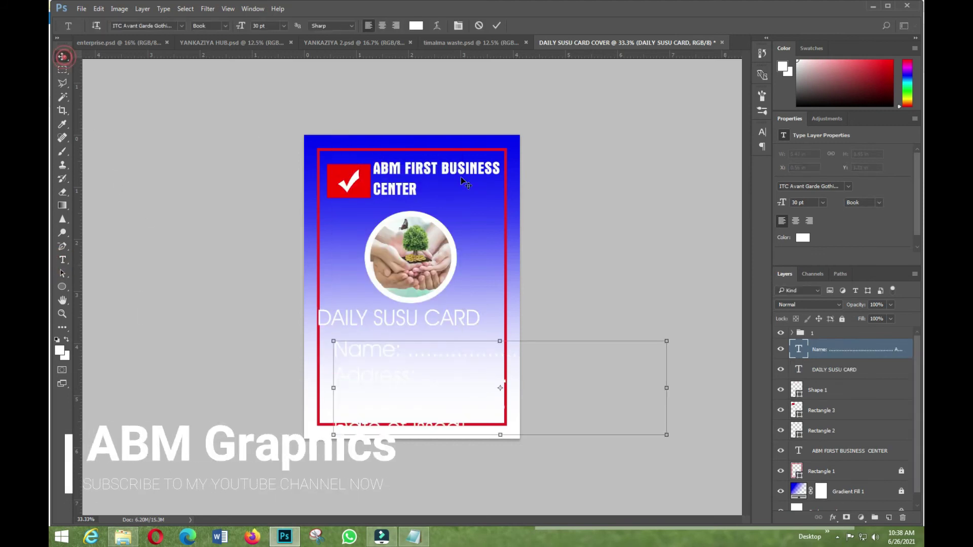
- Make the form text black at 16 pt and move it down inside the frame
click(803, 237)
drag(731, 272, 738, 281)
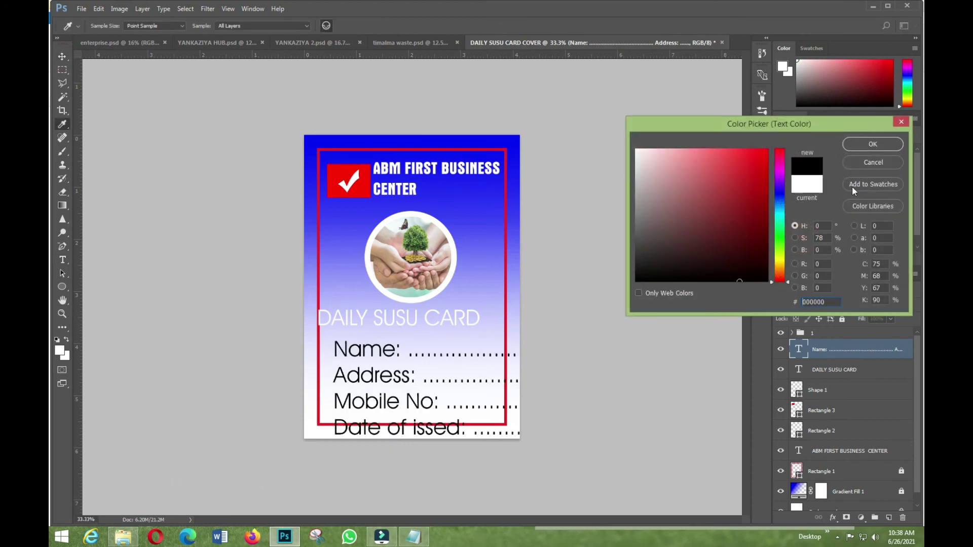
click(872, 147)
click(815, 201)
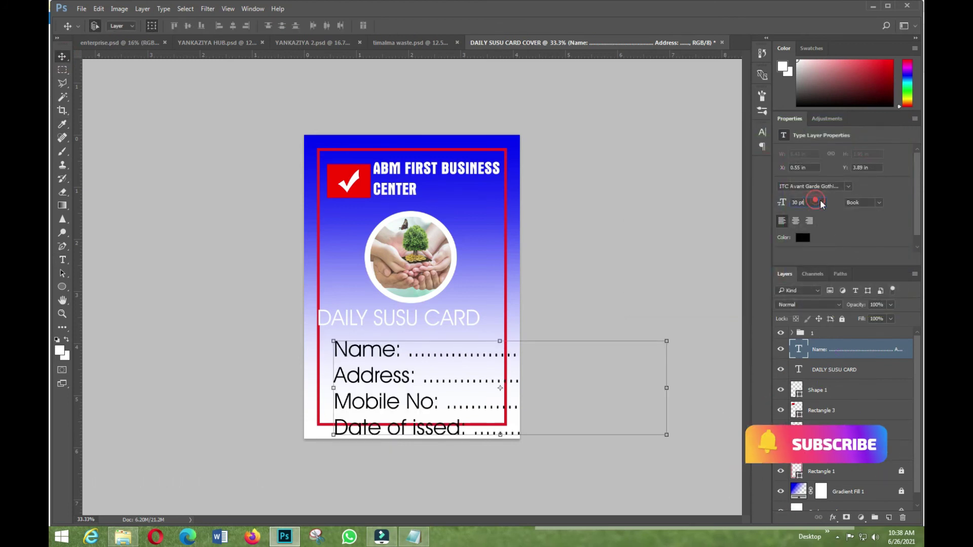
click(814, 311)
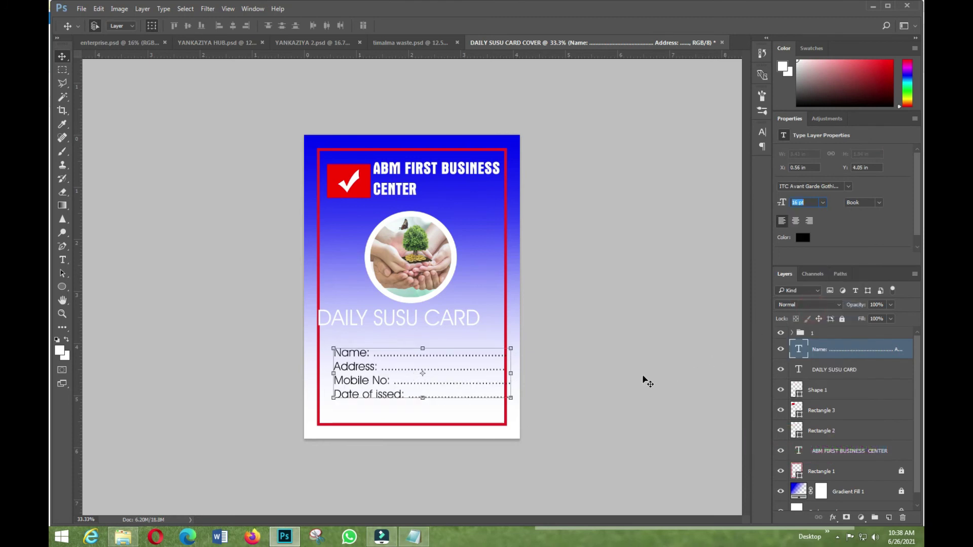
drag(386, 385, 364, 401)
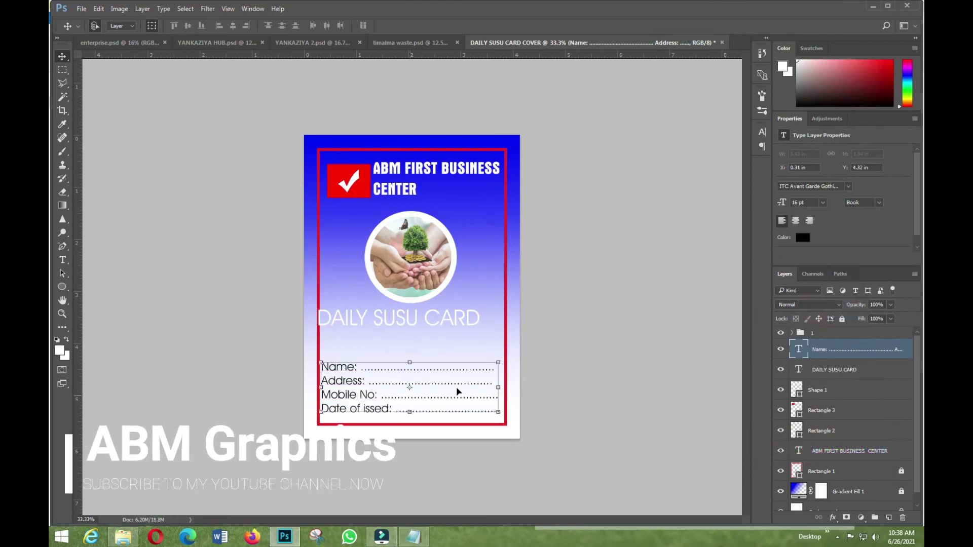
- Lower DAILY SUSU CARD toward the form lines with Free Transform
click(451, 328)
key(ctrl+t)
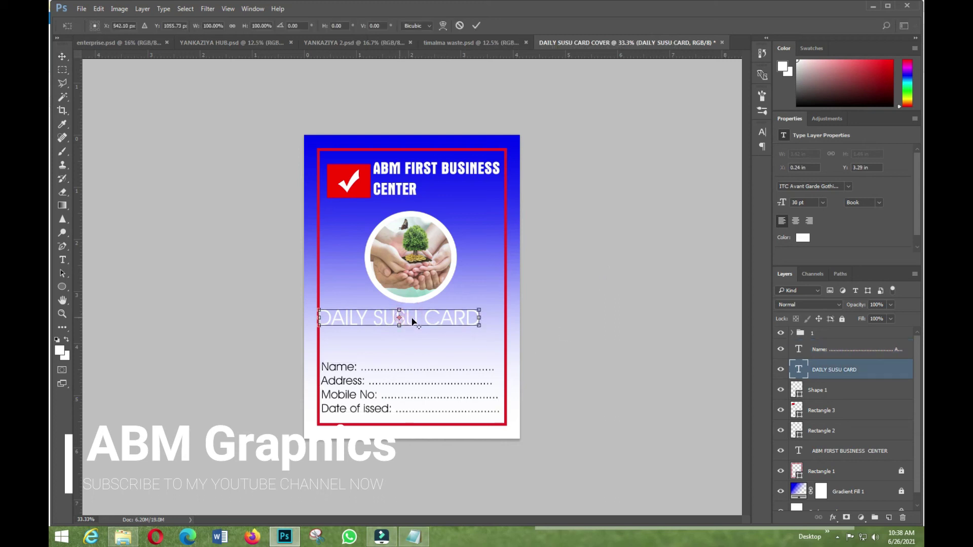
drag(435, 325, 445, 343)
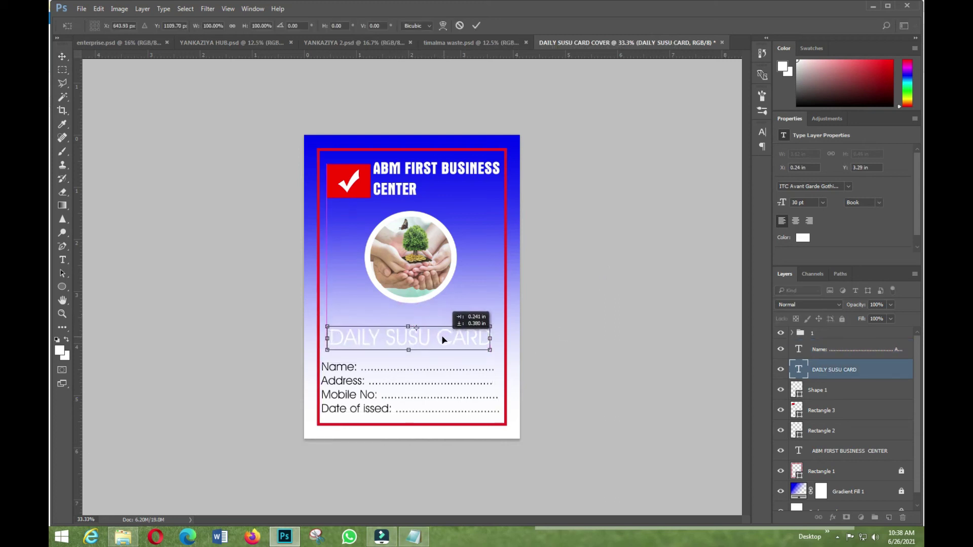
click(842, 187)
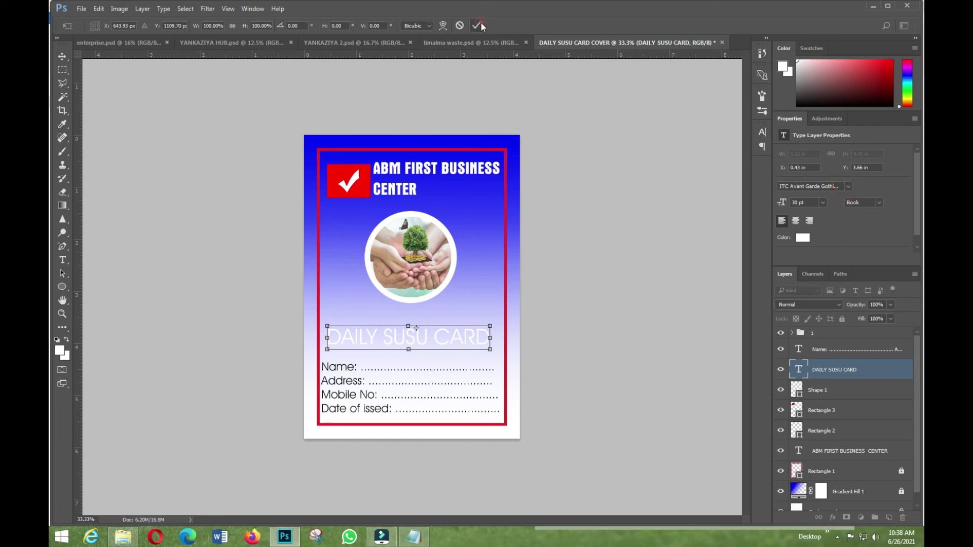
click(478, 25)
- Make DAILY SUSU CARD black 18 pt AuxinDemiBold and centre it on the card
click(849, 187)
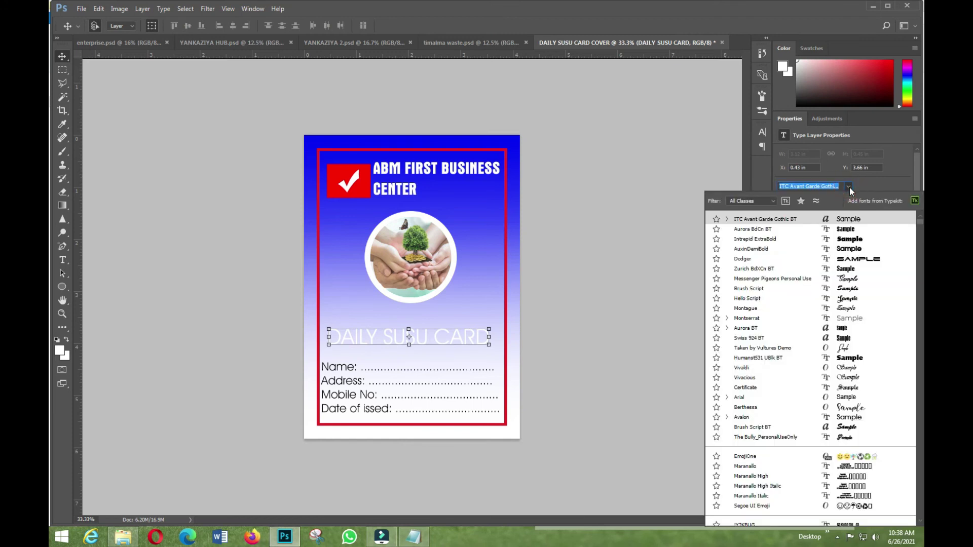
click(844, 247)
click(802, 237)
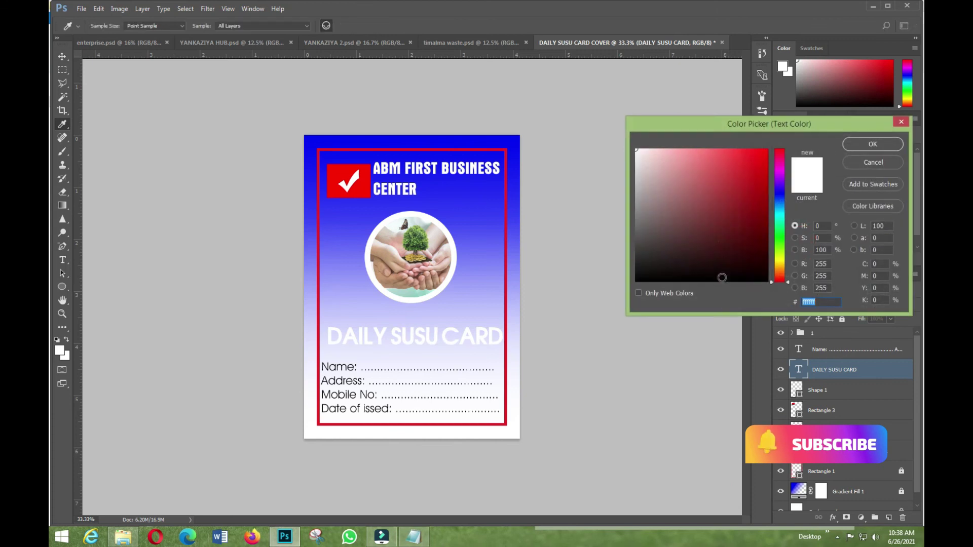
click(728, 281)
click(883, 143)
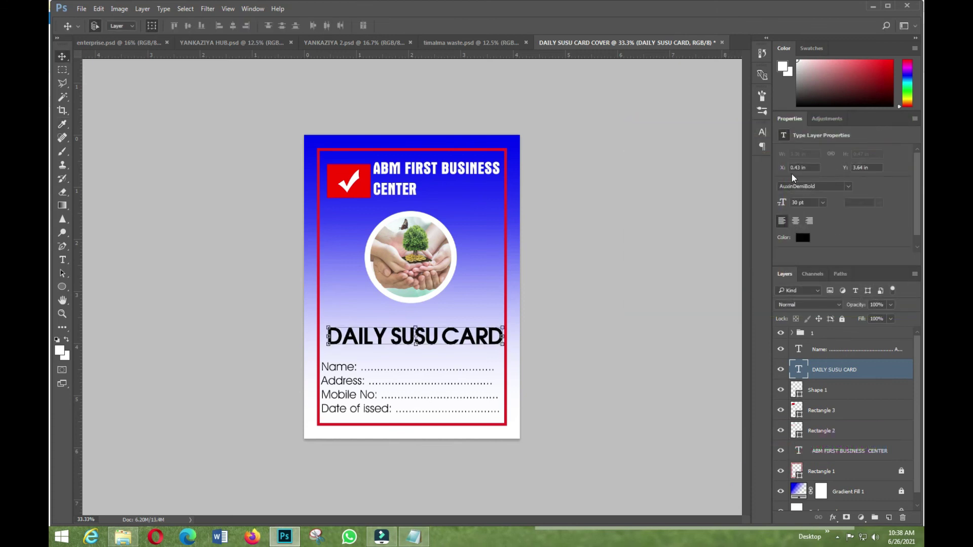
click(823, 202)
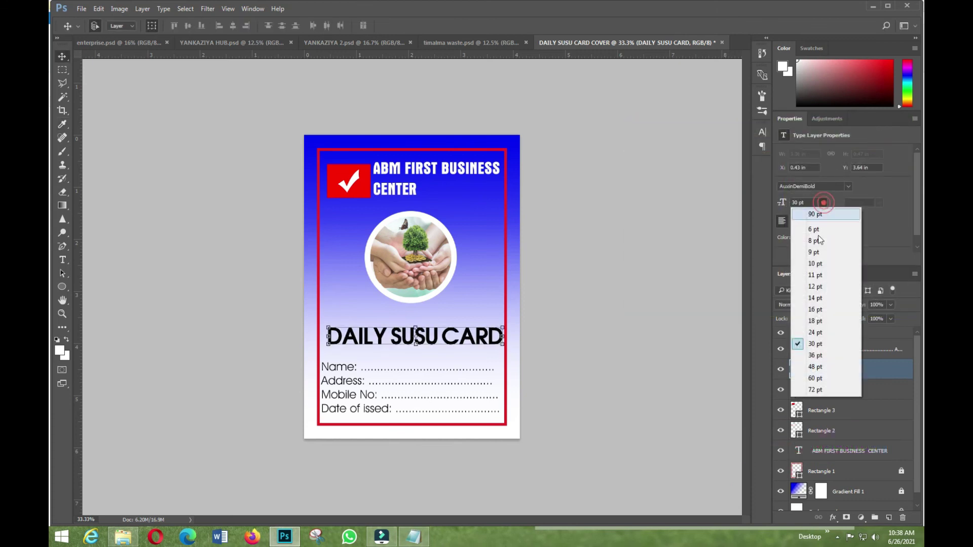
click(810, 322)
drag(410, 340, 444, 334)
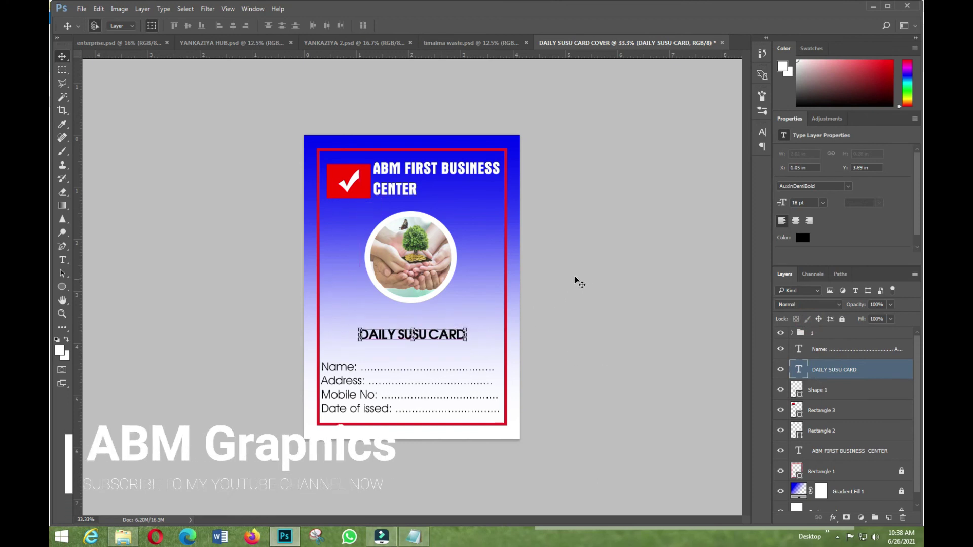
click(578, 283)
- Raise the form lines slightly and hide the Rectangle 3, Shape 1 and Rectangle 2 layers
drag(374, 371, 375, 363)
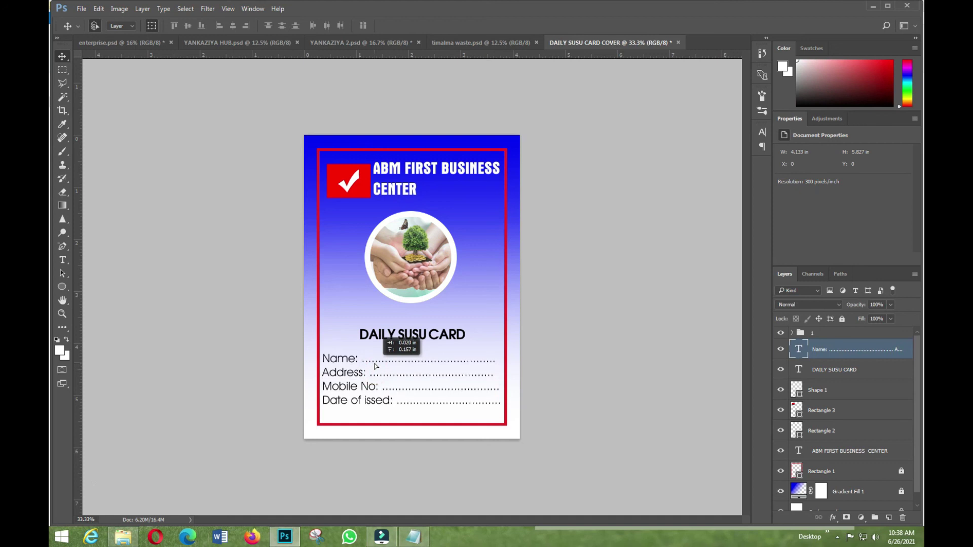
click(565, 355)
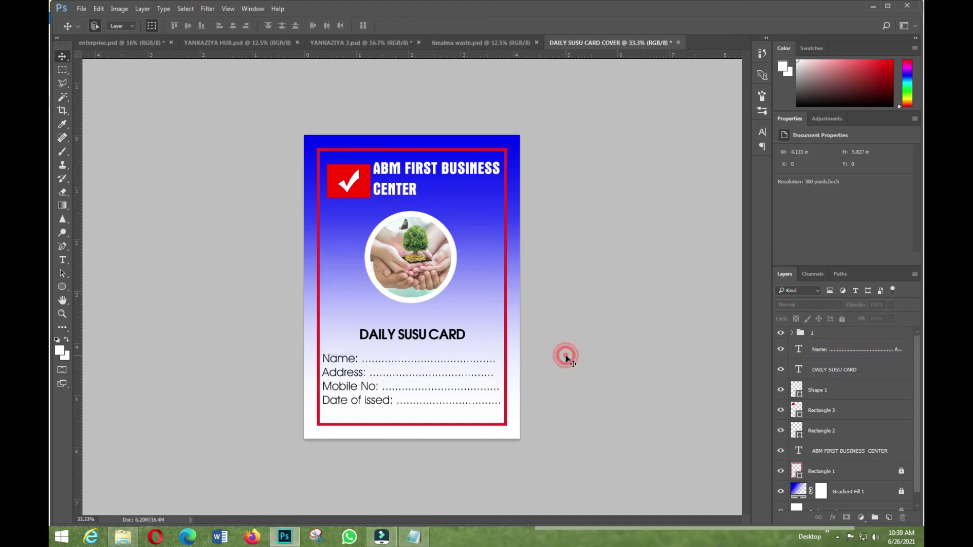
click(355, 188)
click(780, 410)
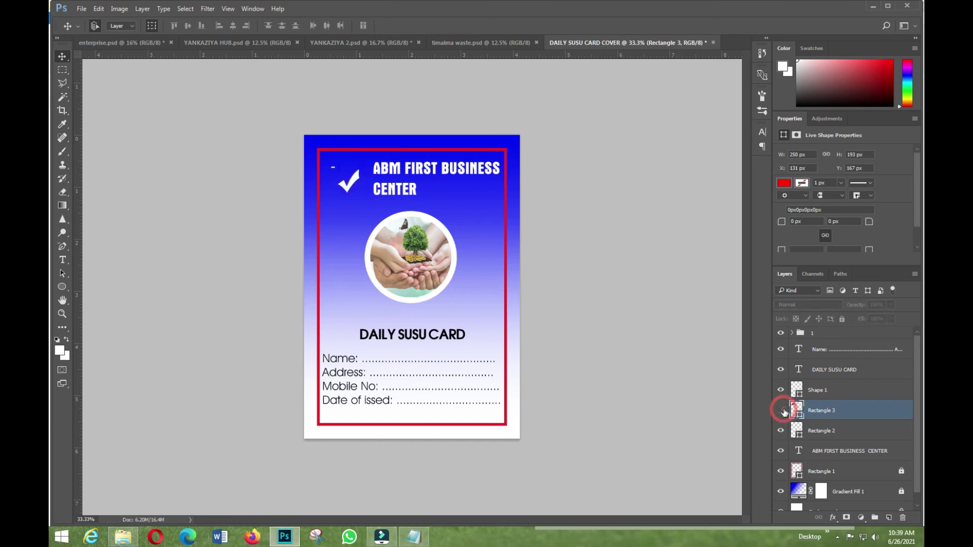
click(821, 389)
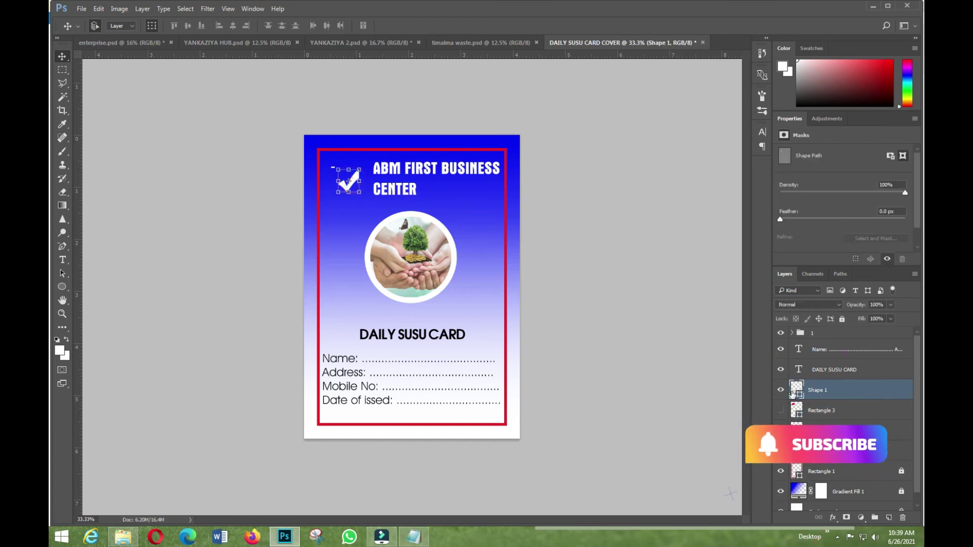
click(781, 389)
click(333, 169)
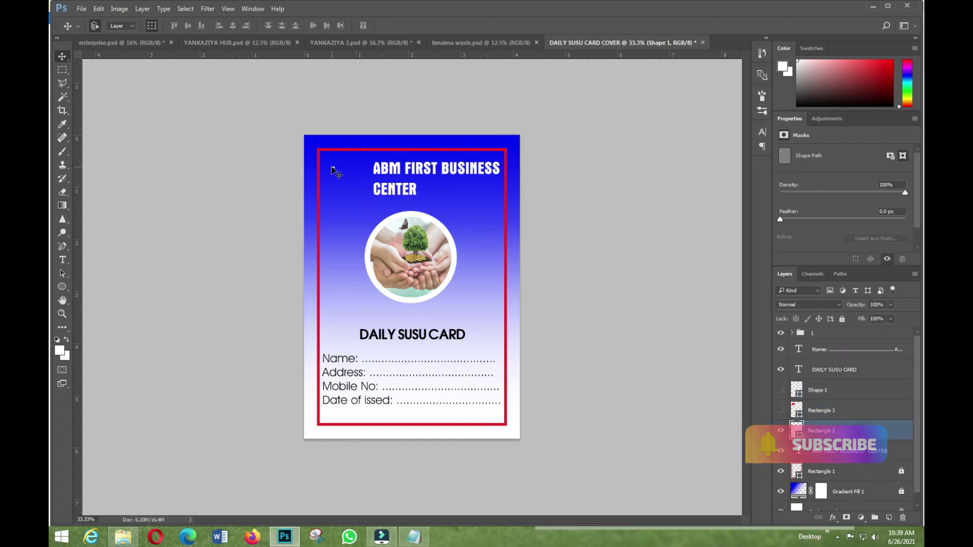
click(780, 432)
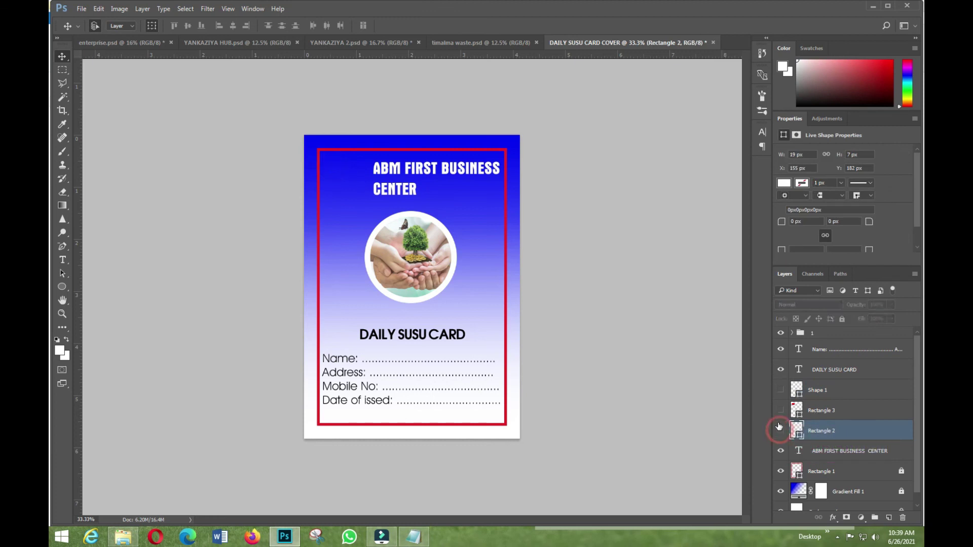
- Centre-align the ABM FIRST BUSINESS CENTER title and move it to the card's middle
drag(459, 169, 434, 170)
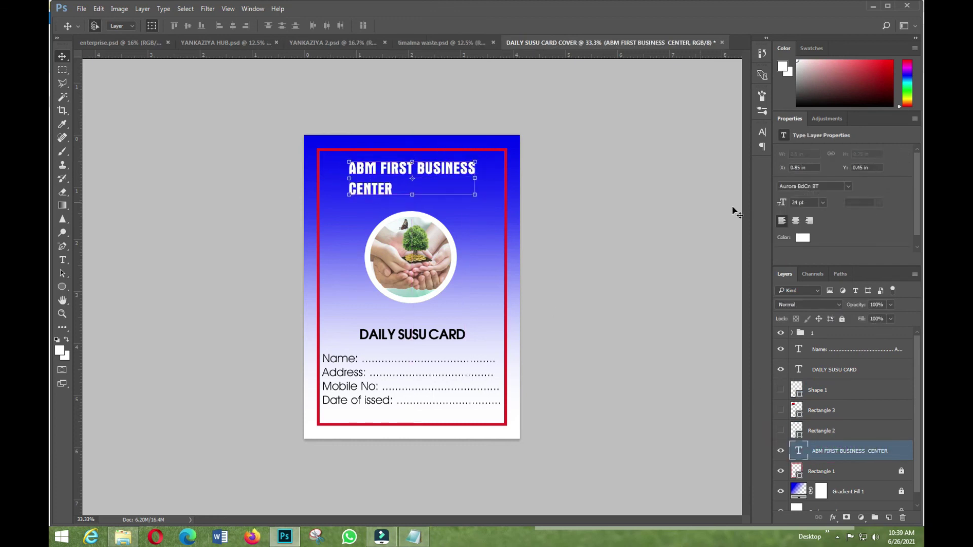
click(795, 220)
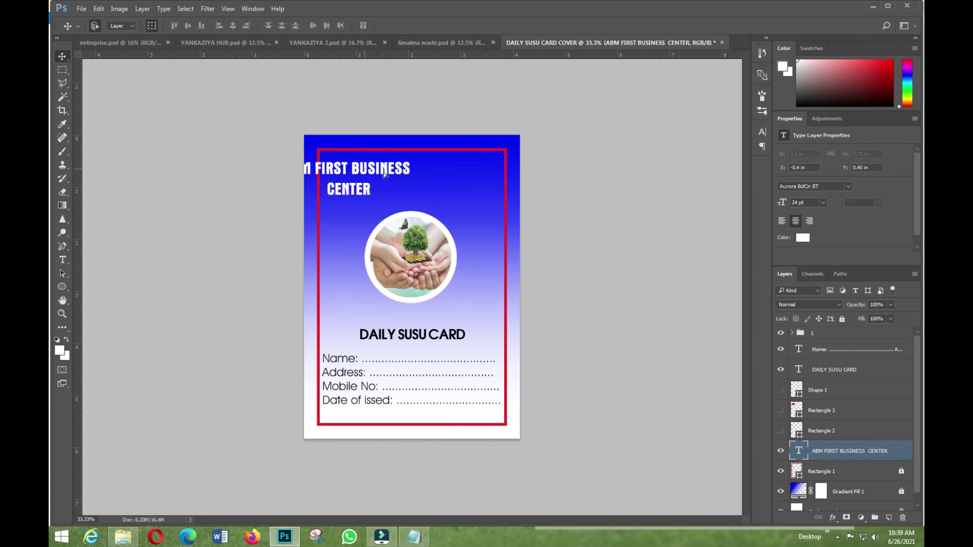
mouse_move(365, 173)
mouse_down()
mouse_move(439, 172)
mouse_move(427, 172)
mouse_up()
- Set the title's first line, ABM FIRST BUSINESS, to 30 pt
click(62, 260)
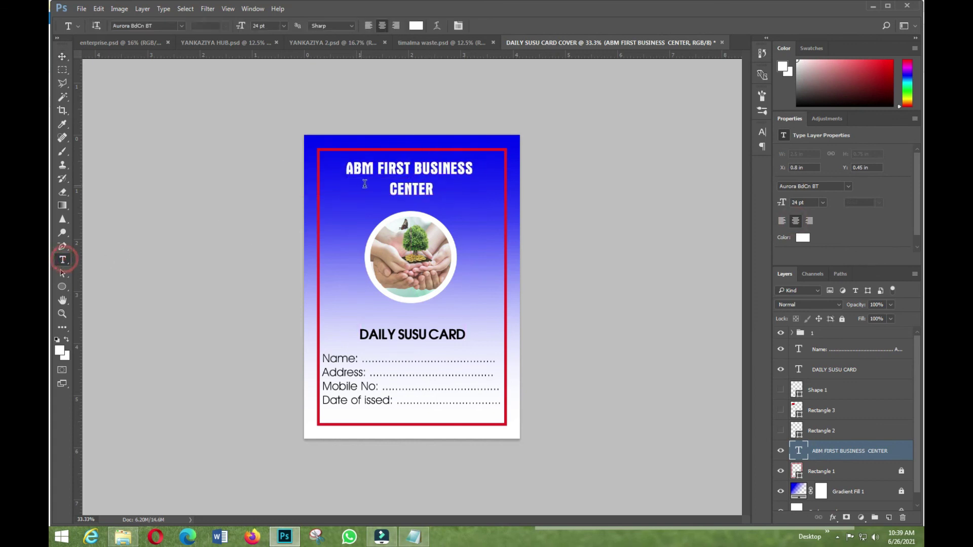
triple_click(397, 168)
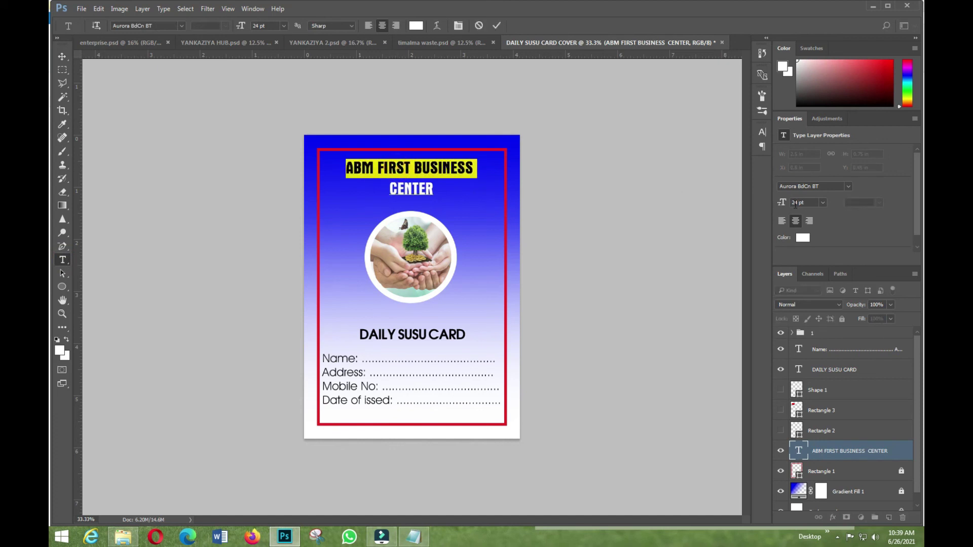
click(823, 204)
click(832, 343)
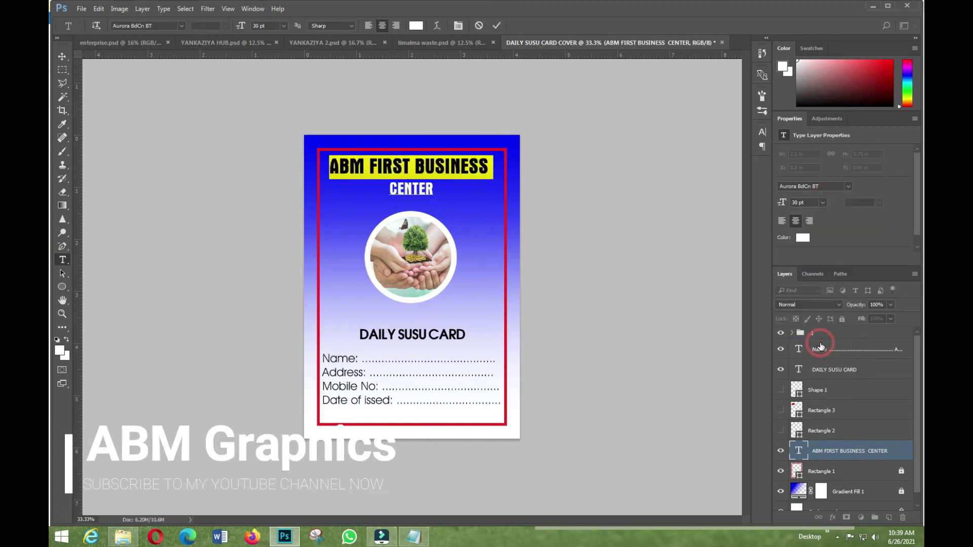
click(498, 25)
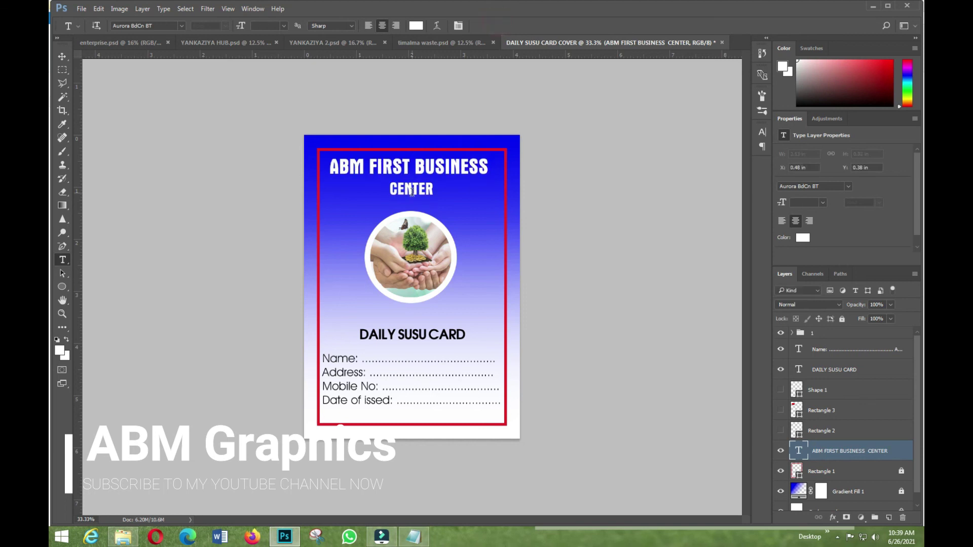
- Set the tracking of the word CENTER to 200
double_click(410, 189)
click(761, 133)
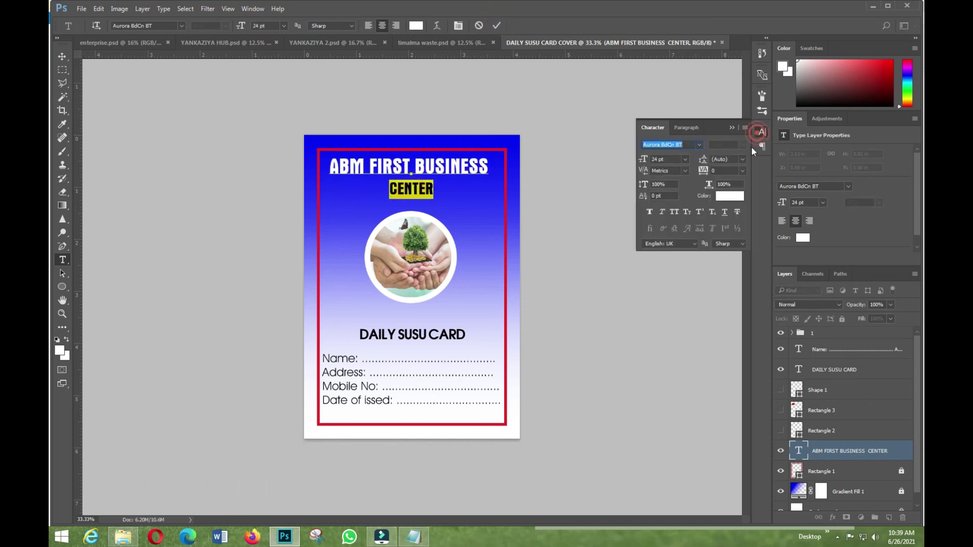
click(742, 171)
click(736, 335)
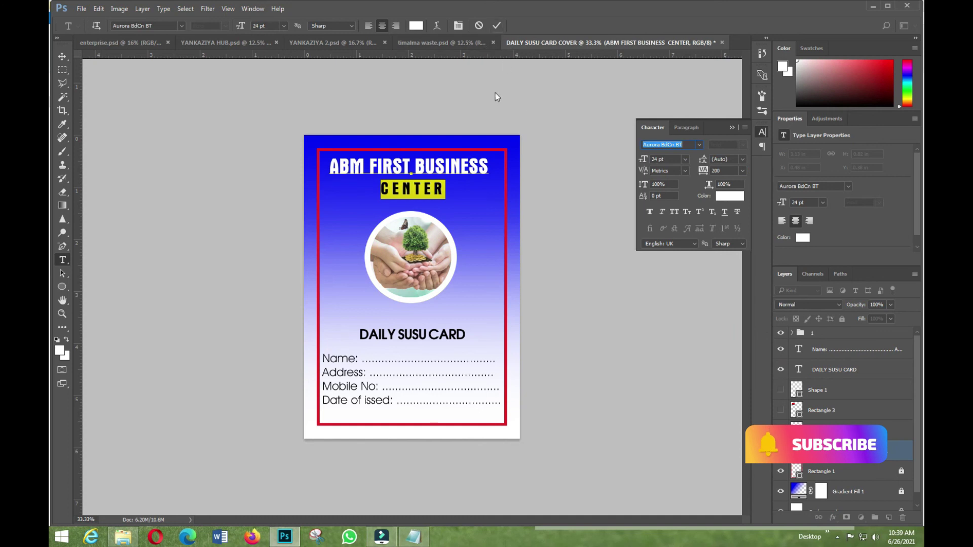
- Set the whole title's leading to 20 pt and commit the text
drag(329, 166, 585, 202)
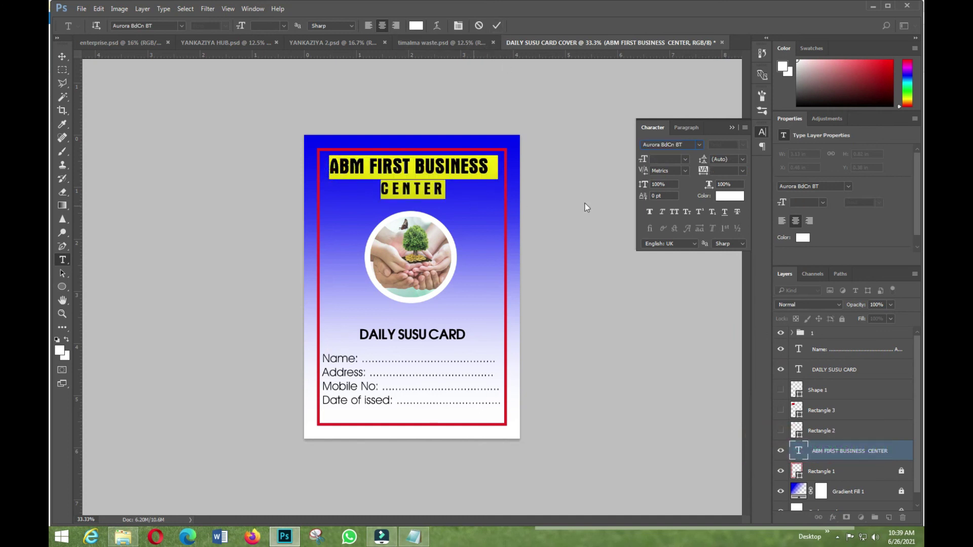
click(742, 159)
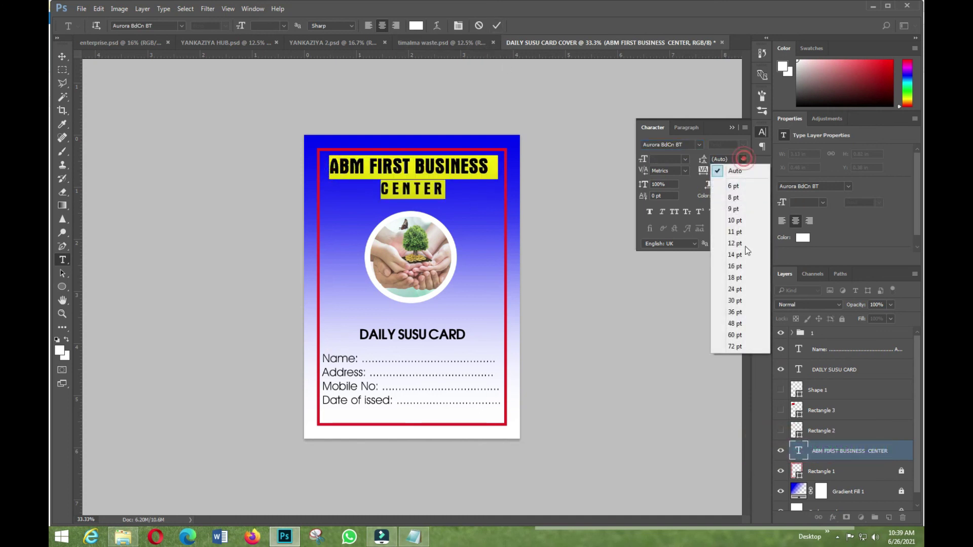
click(739, 303)
click(741, 160)
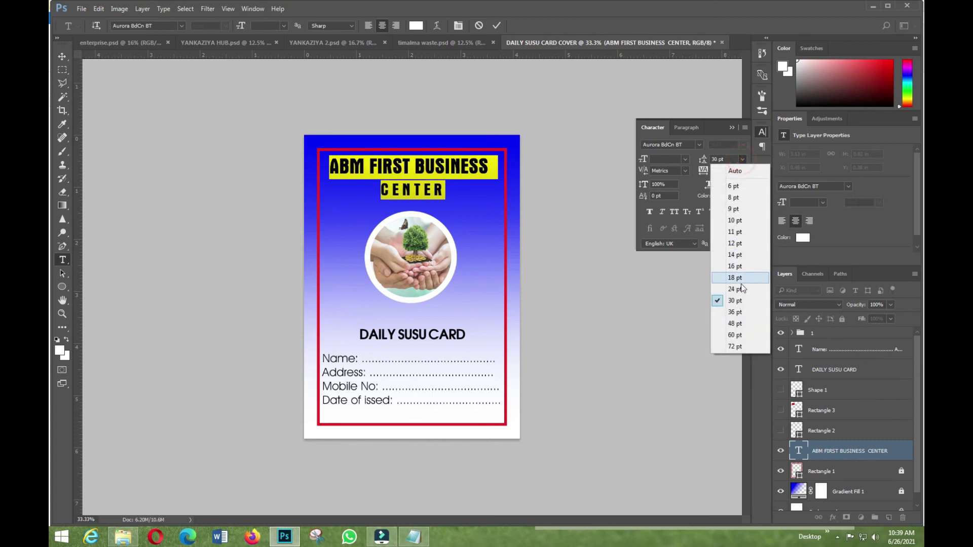
click(739, 281)
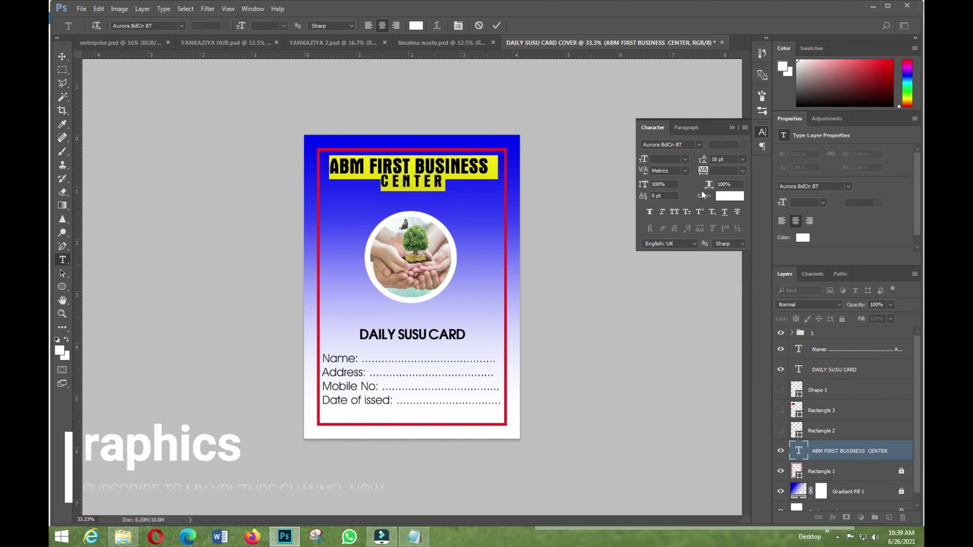
click(742, 159)
click(740, 289)
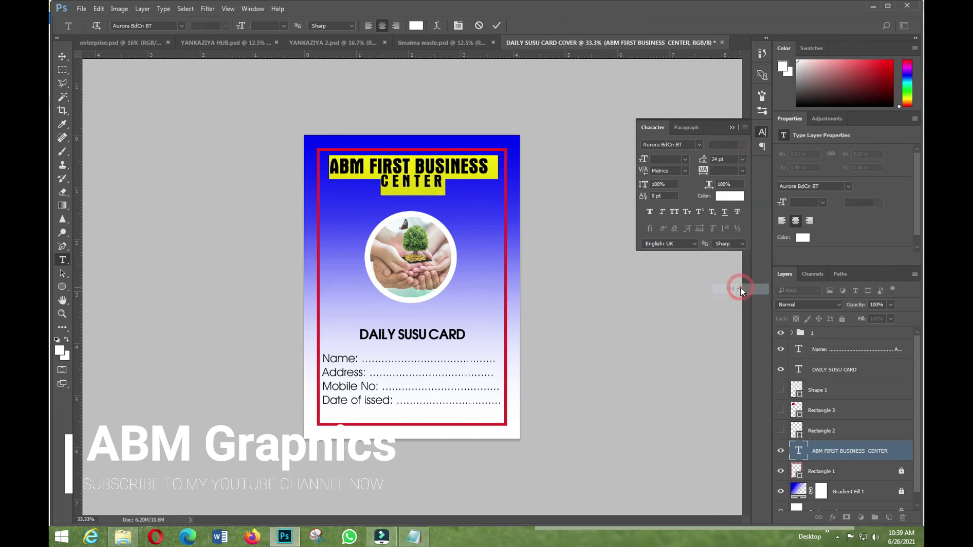
click(728, 159)
text(20)
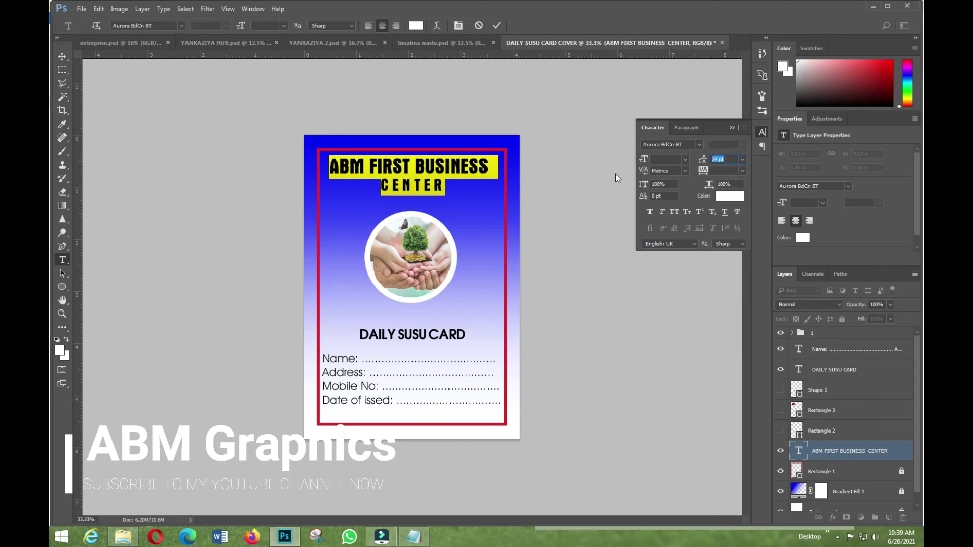
key(Return)
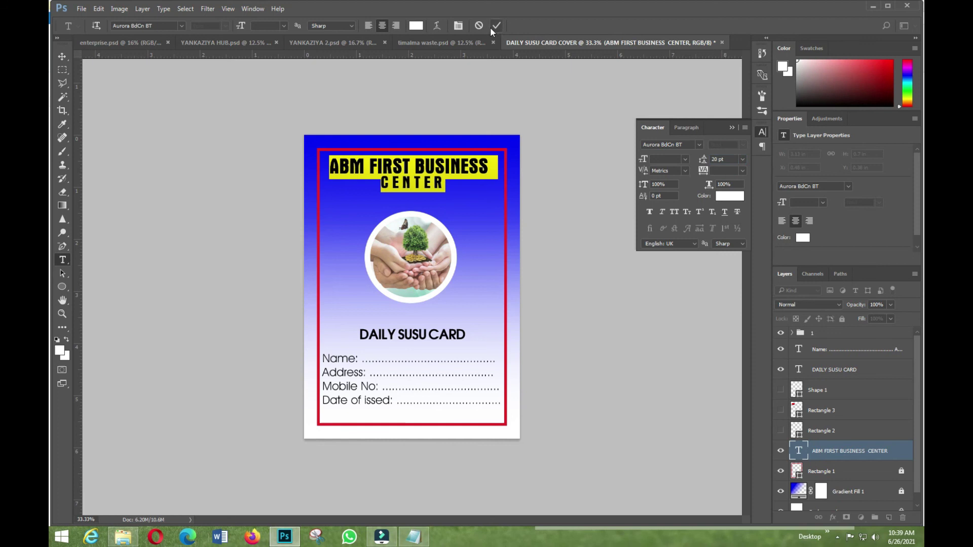
click(497, 26)
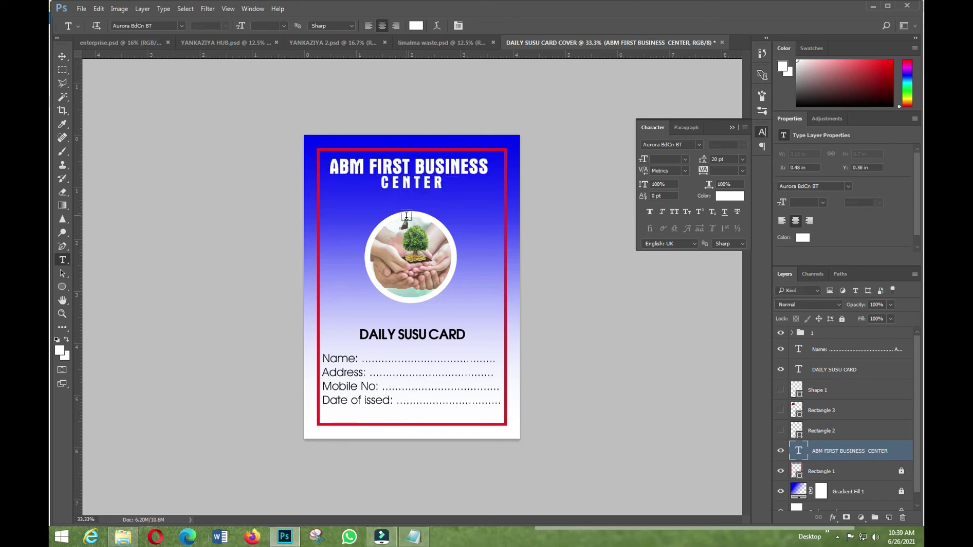
- With the Move tool, shift the ABM FIRST BUSINESS CENTER title slightly lower on the card
click(63, 59)
click(164, 182)
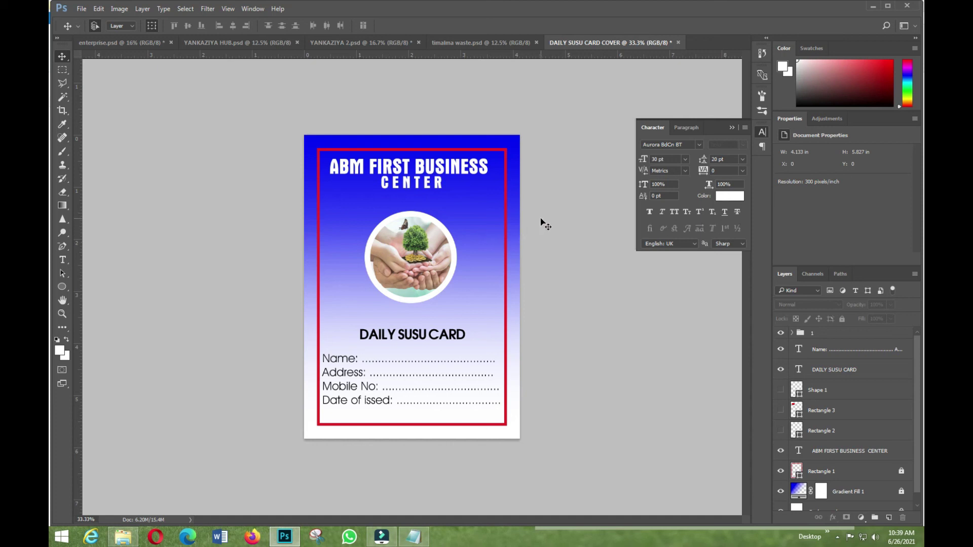
drag(427, 161, 431, 169)
click(577, 259)
- Set the pasteboard colour to Default darker grey, then use controls at the screen's lower right
right_click(593, 164)
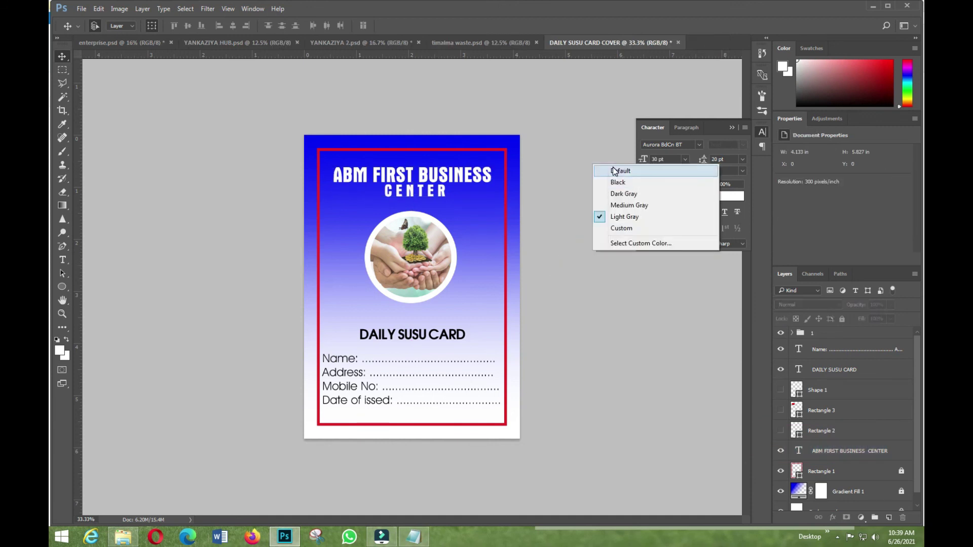
click(608, 169)
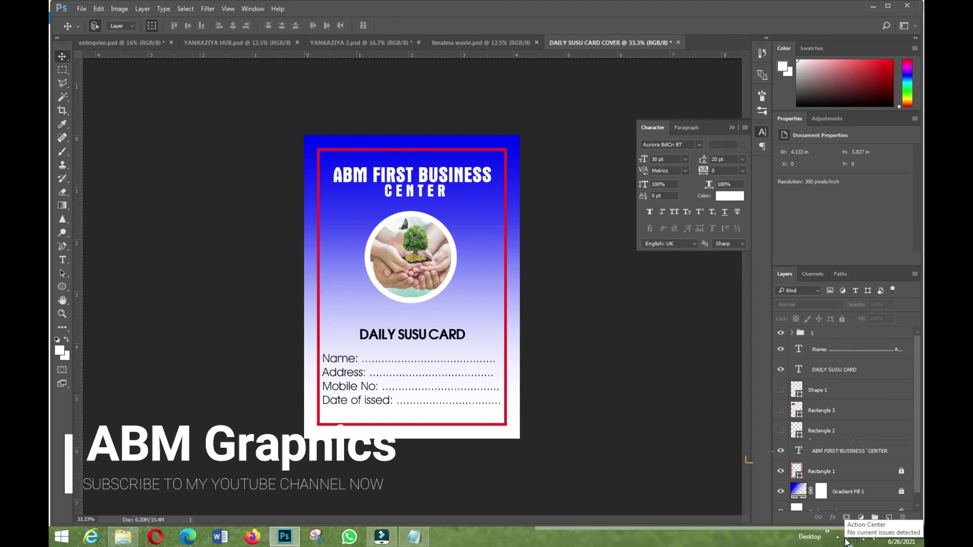
click(847, 539)
click(839, 537)
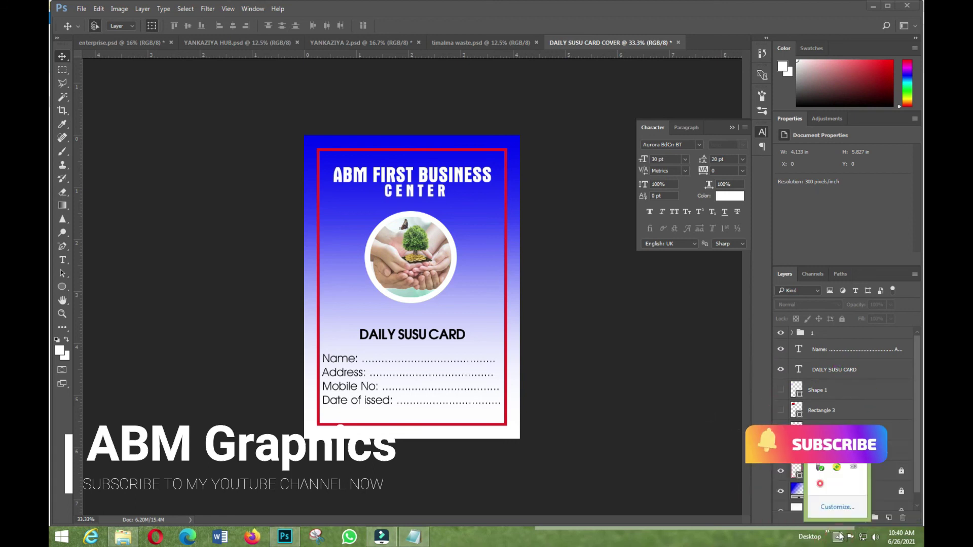
right_click(819, 483)
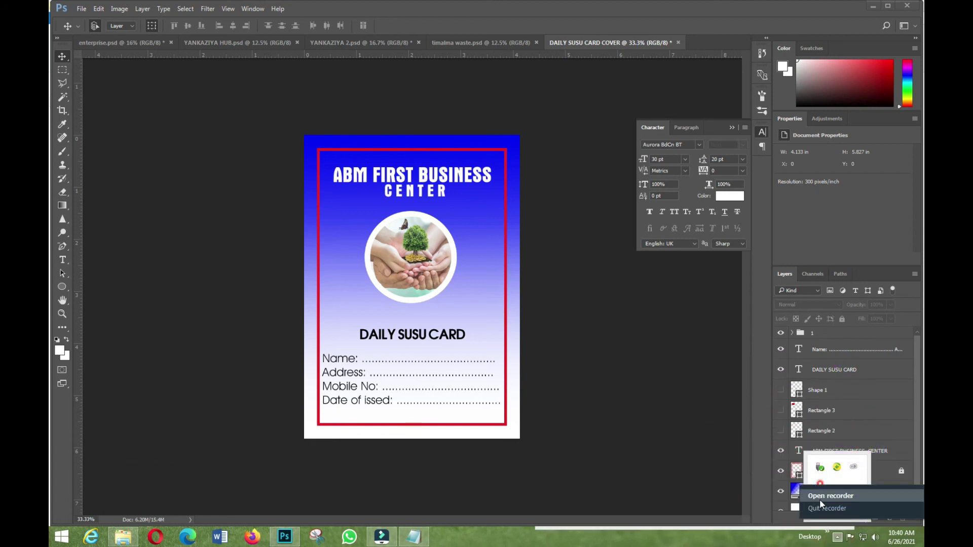
click(820, 497)
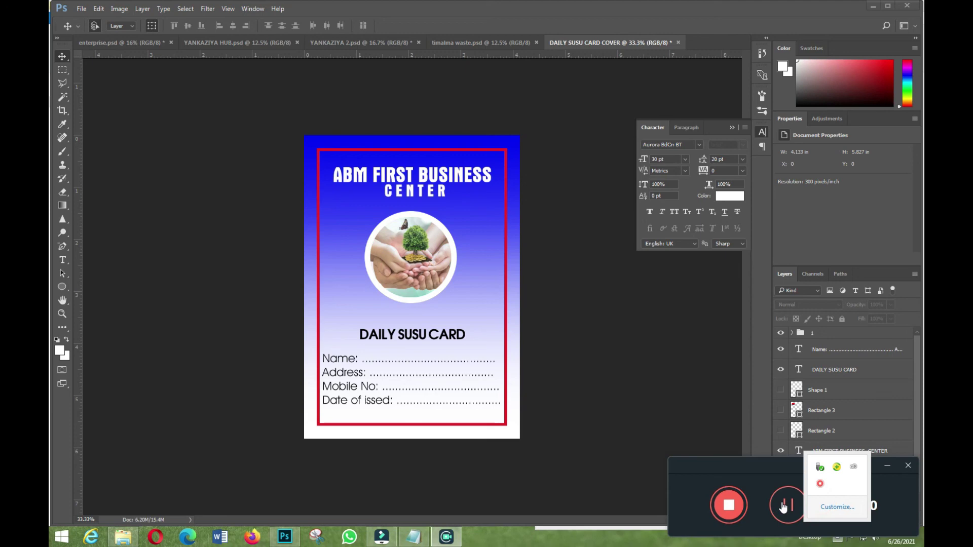